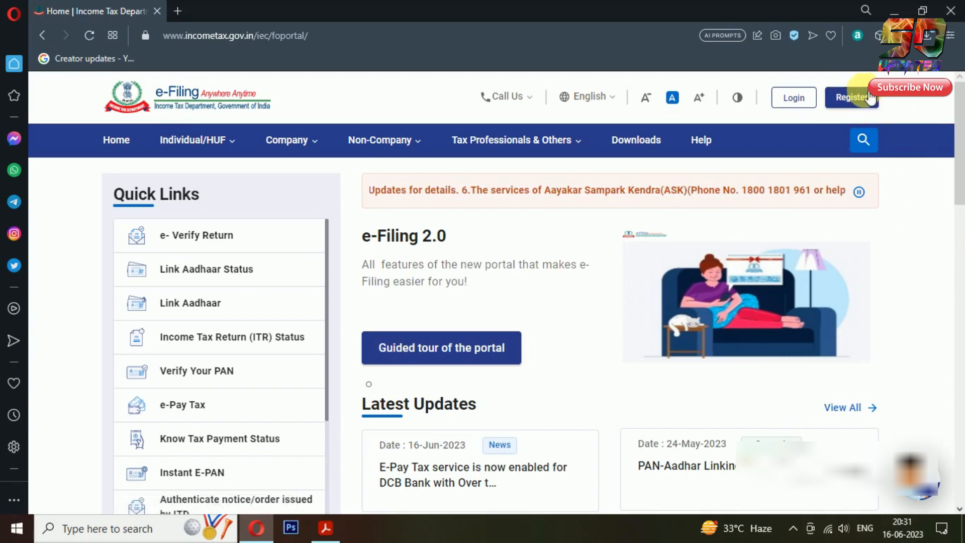
Open the new-account registration page and dismiss the TaxGenie assistant popup
left_click(878, 99)
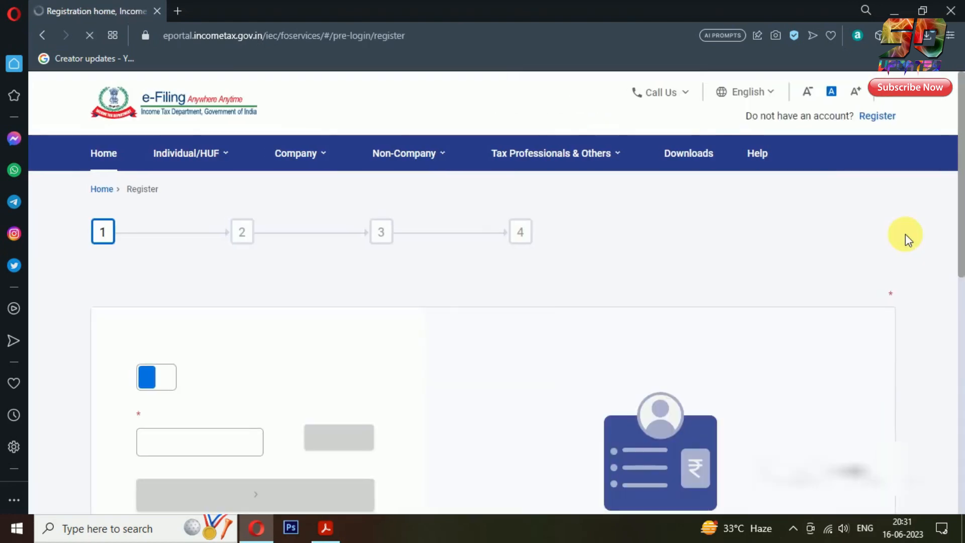
scroll(962, 254, "down", 4)
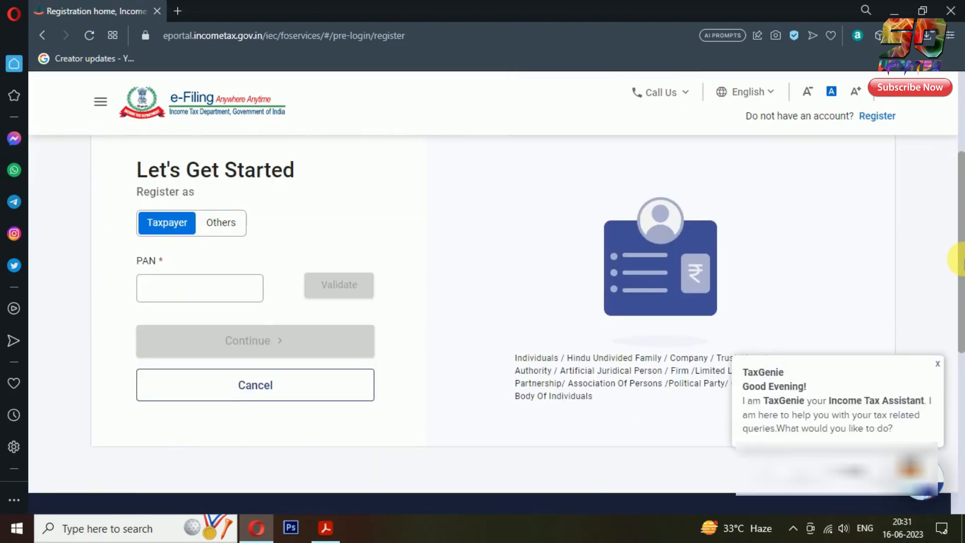
left_click(938, 364)
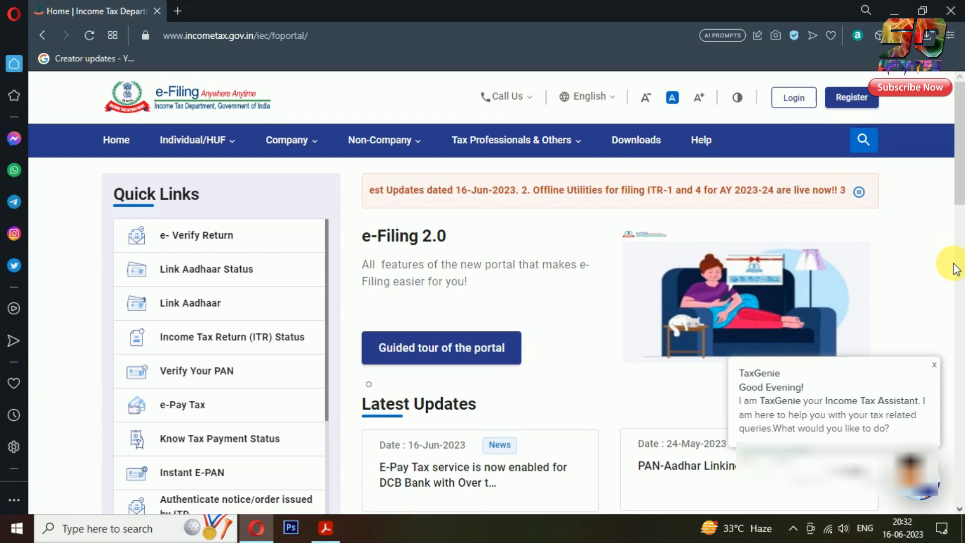
Log in with the taxpayer's PAN, confirm the secure access message, and use the saved password
left_click(796, 99)
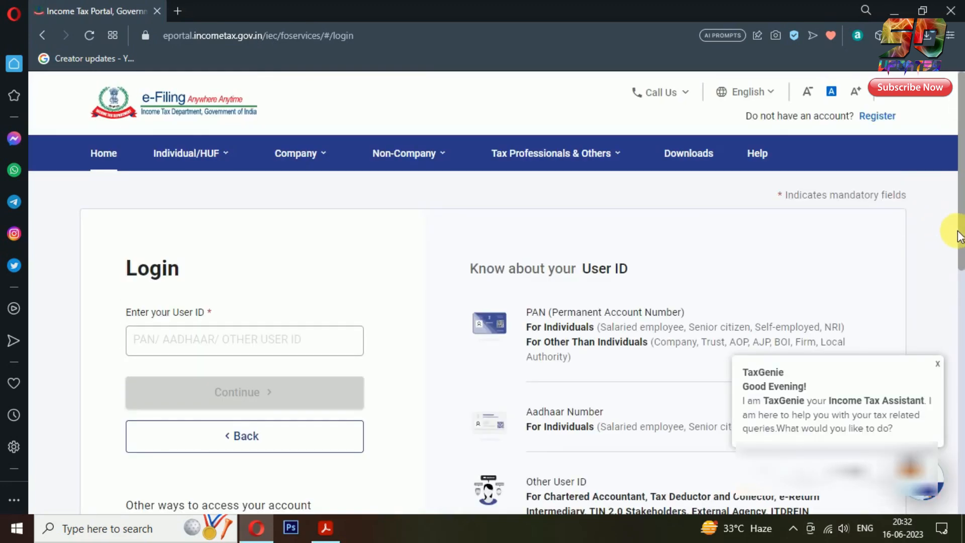
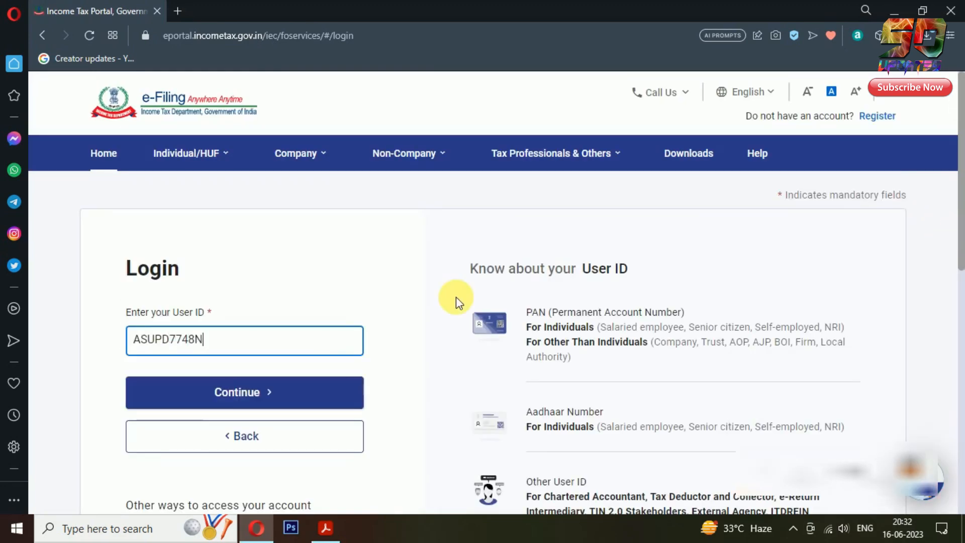
left_click(354, 392)
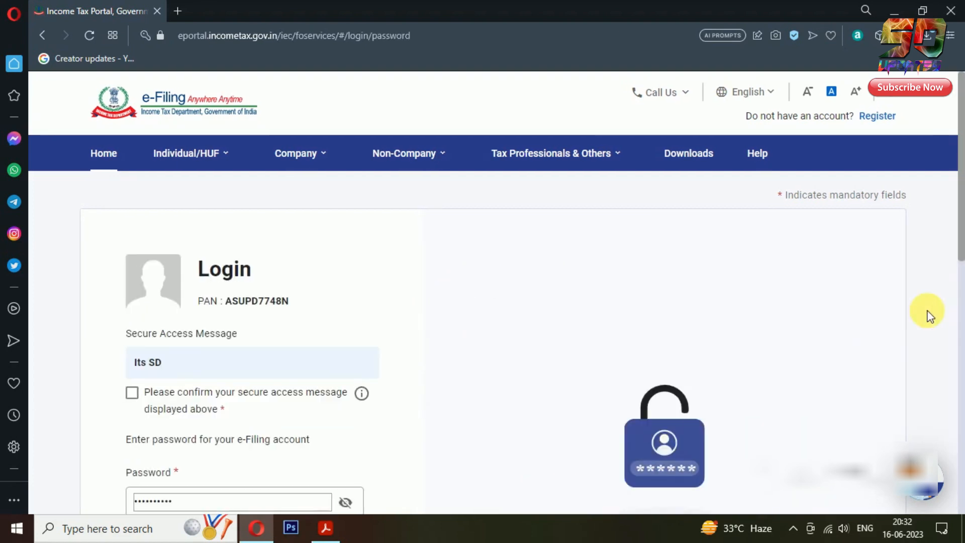
scroll(927, 311, "down", 2)
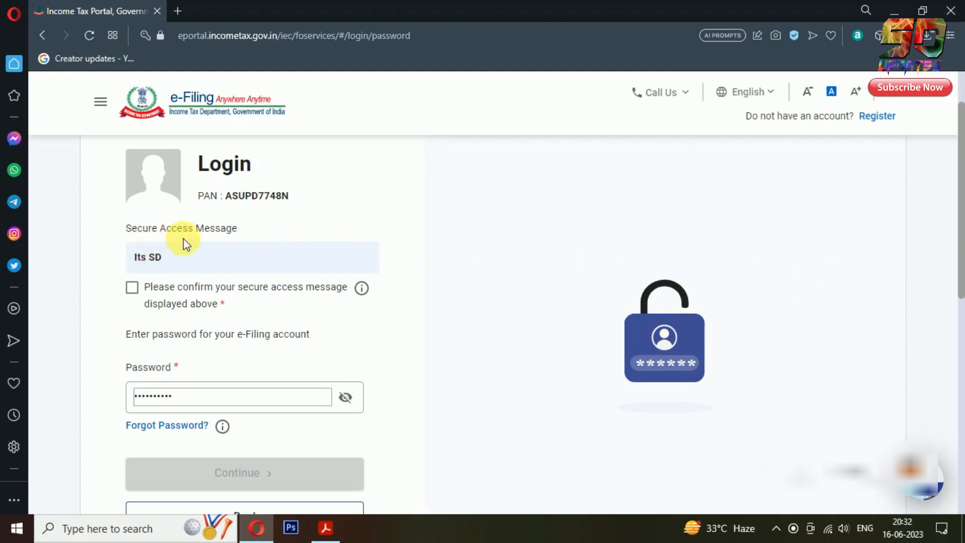
left_click(132, 288)
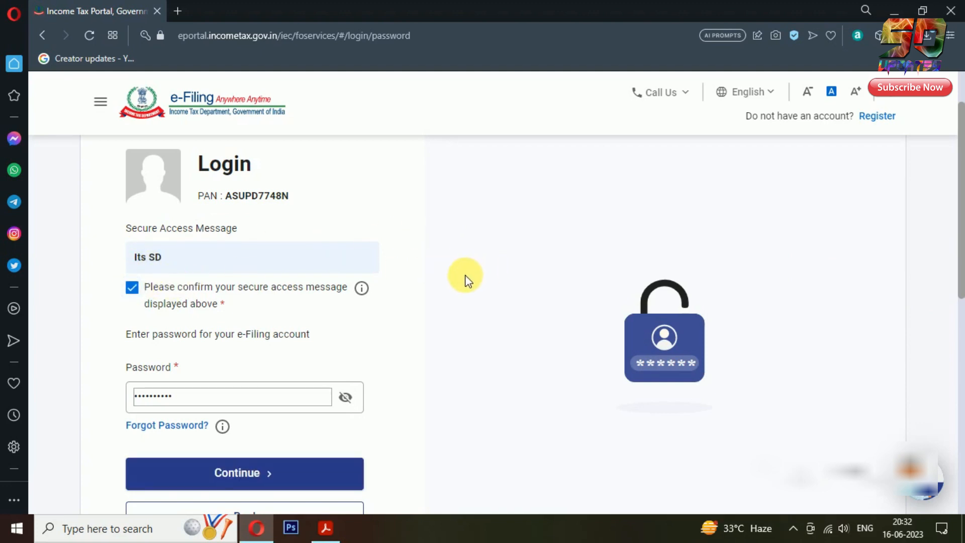
left_click(229, 400)
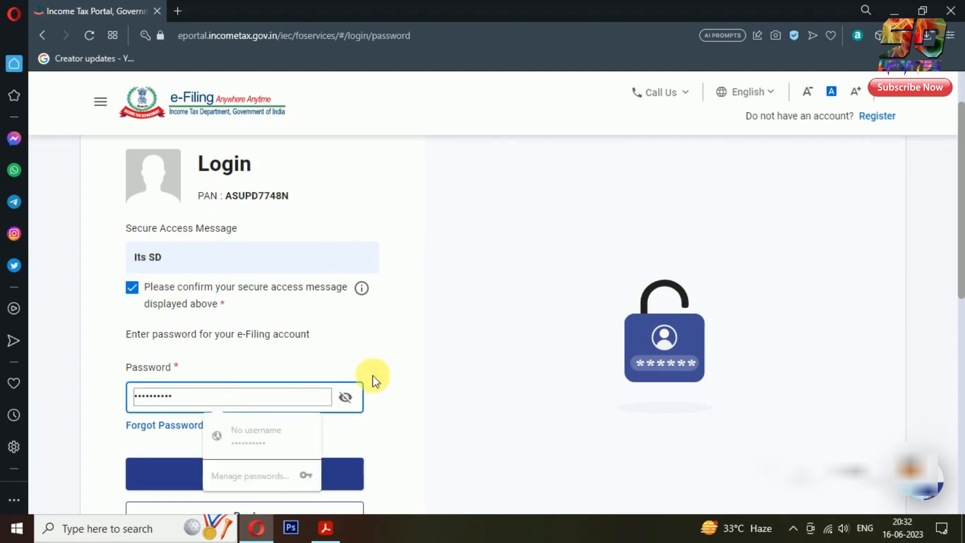
left_click(478, 352)
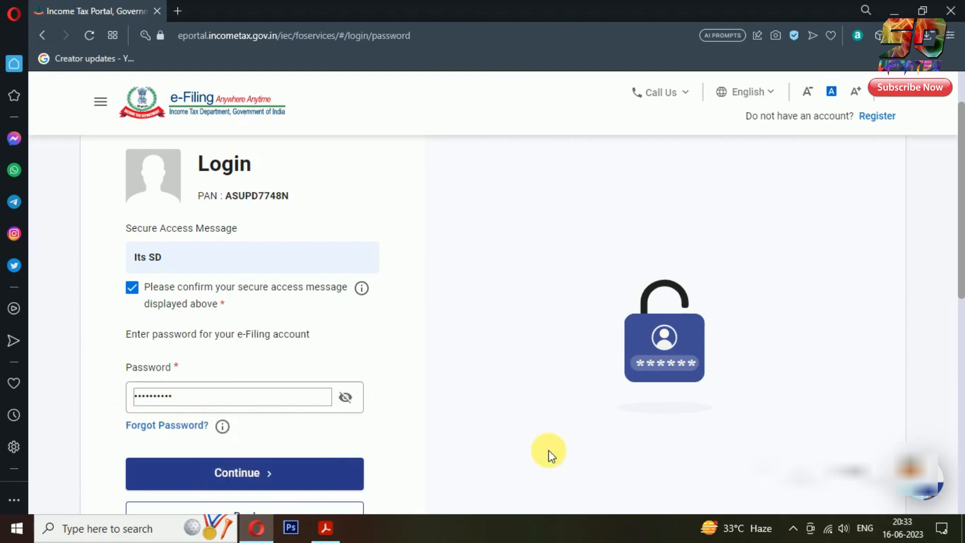
left_click(358, 474)
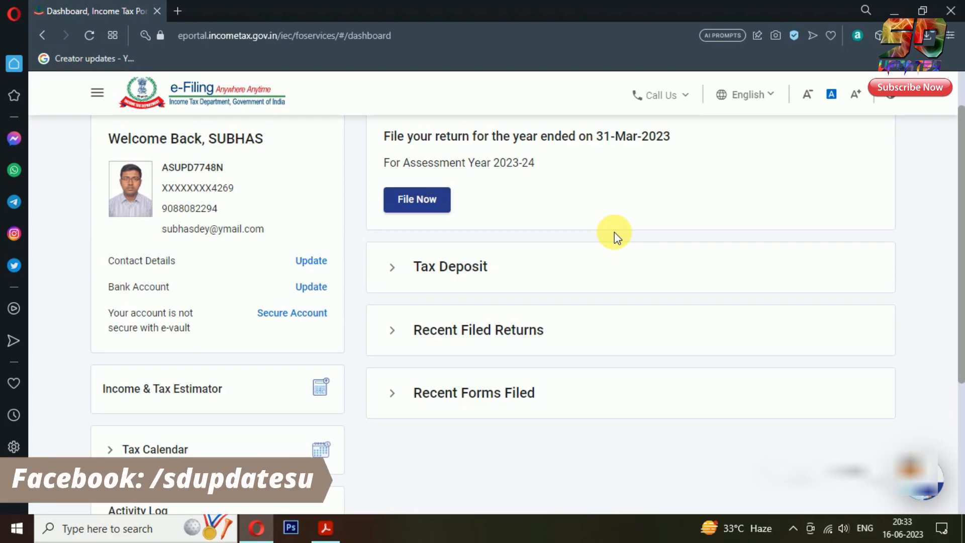
Choose assessment year 2023-24 with Online filing mode and start a new filing
left_click(444, 202)
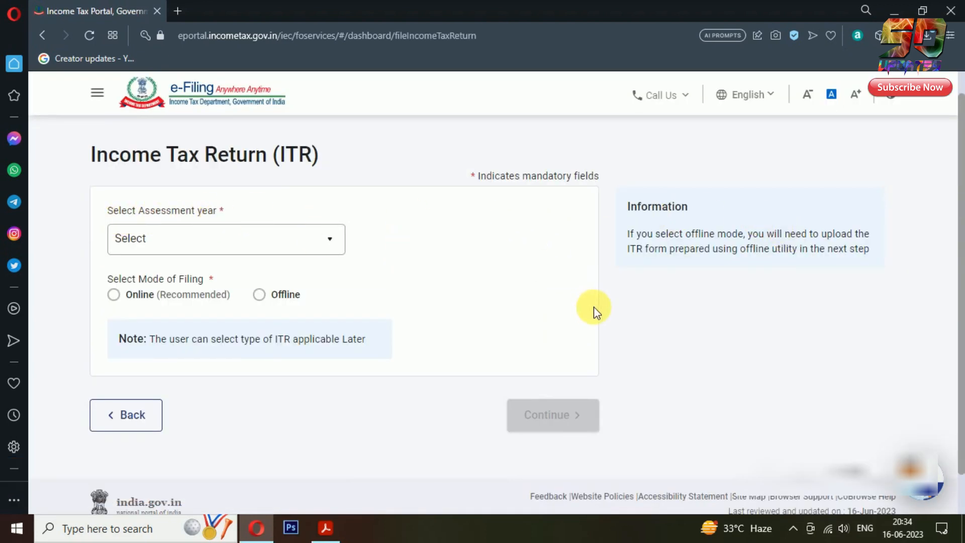
left_click(315, 240)
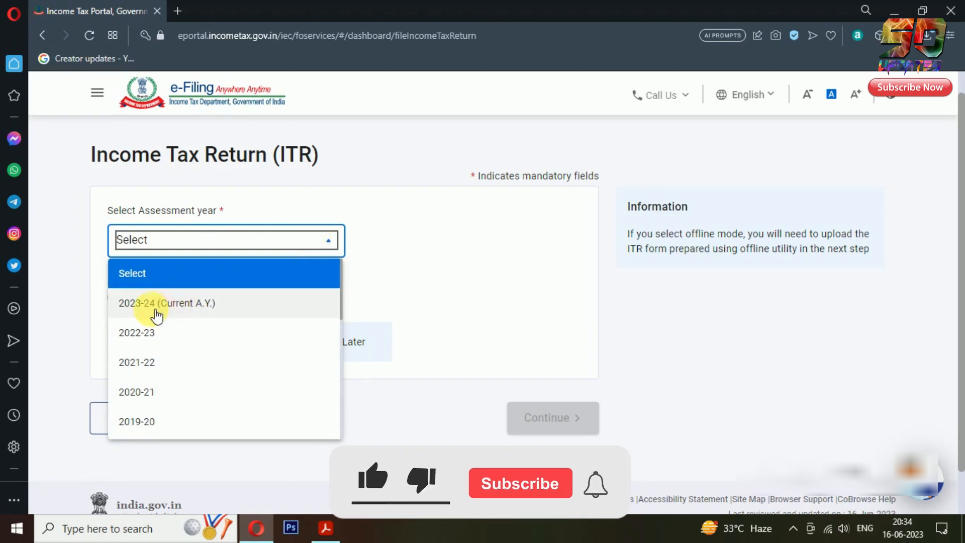
left_click(242, 307)
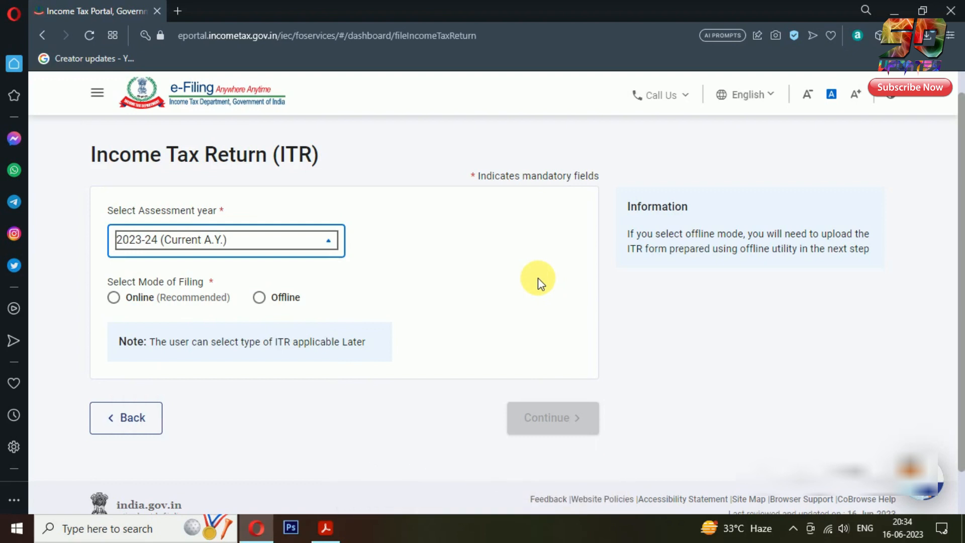
left_click(113, 298)
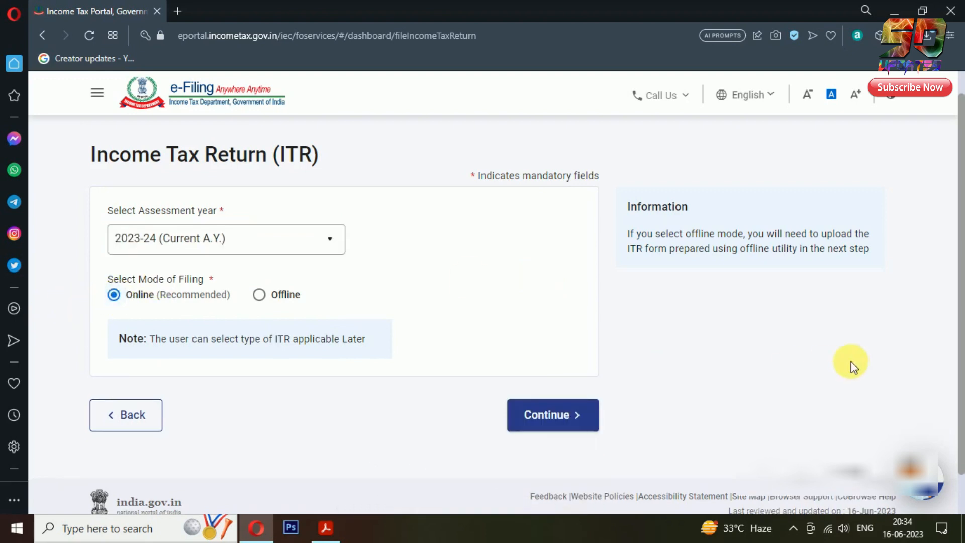
left_click(595, 435)
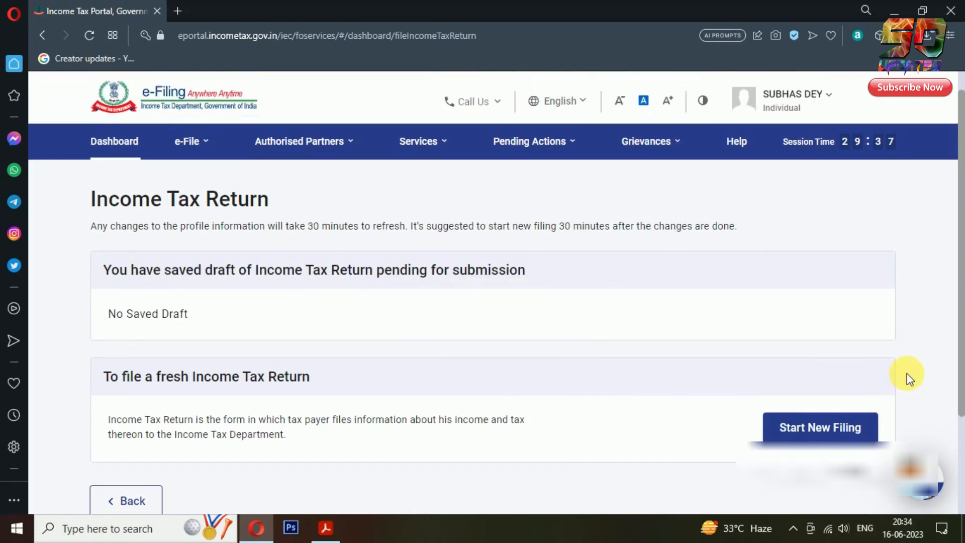
scroll(276, 340, "down", 3)
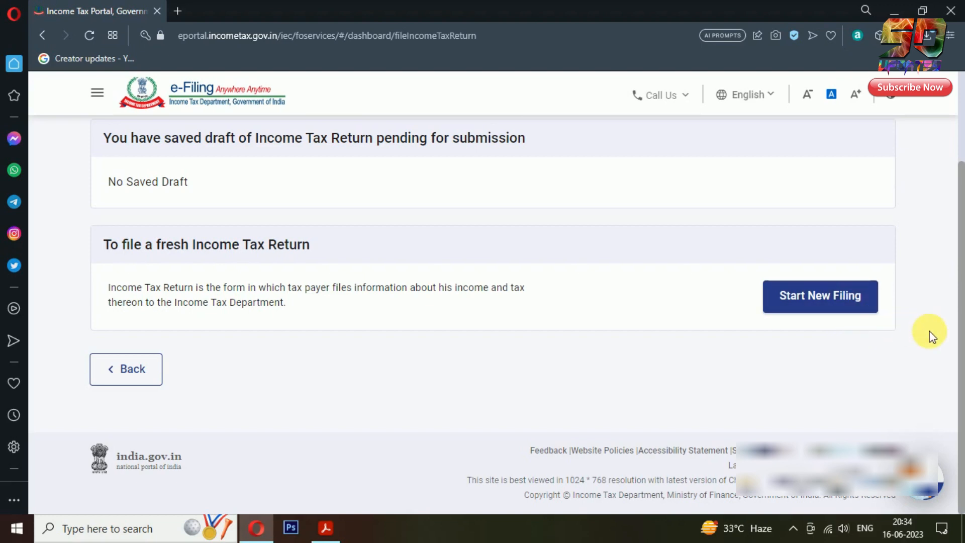
left_click(865, 301)
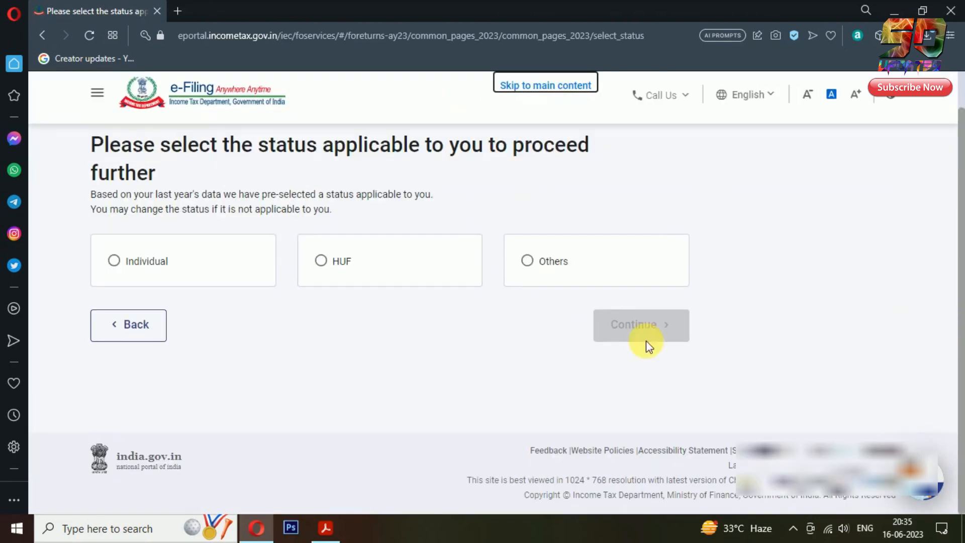
Set the filing status to Individual, select the ITR-1 form, and begin the ITR-1 wizard
left_click(137, 272)
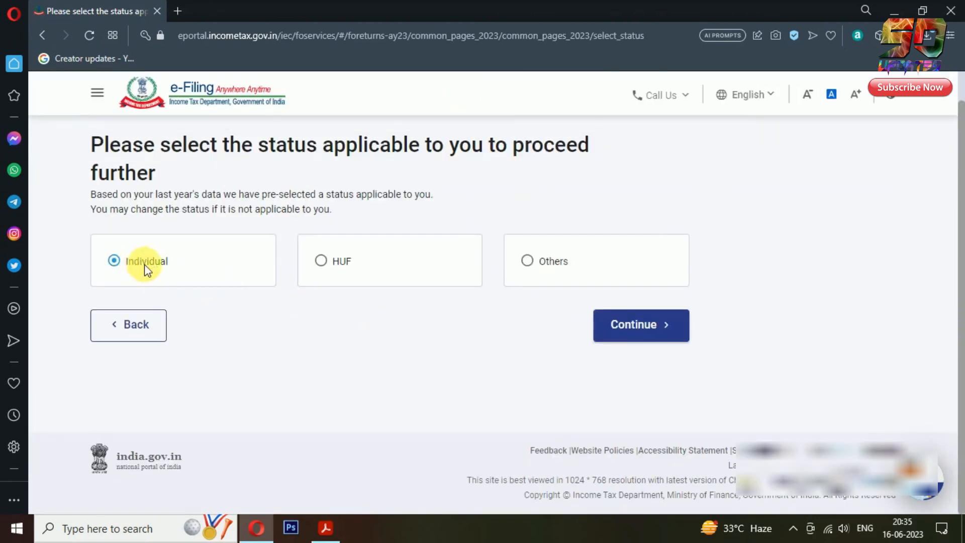
left_click(685, 341)
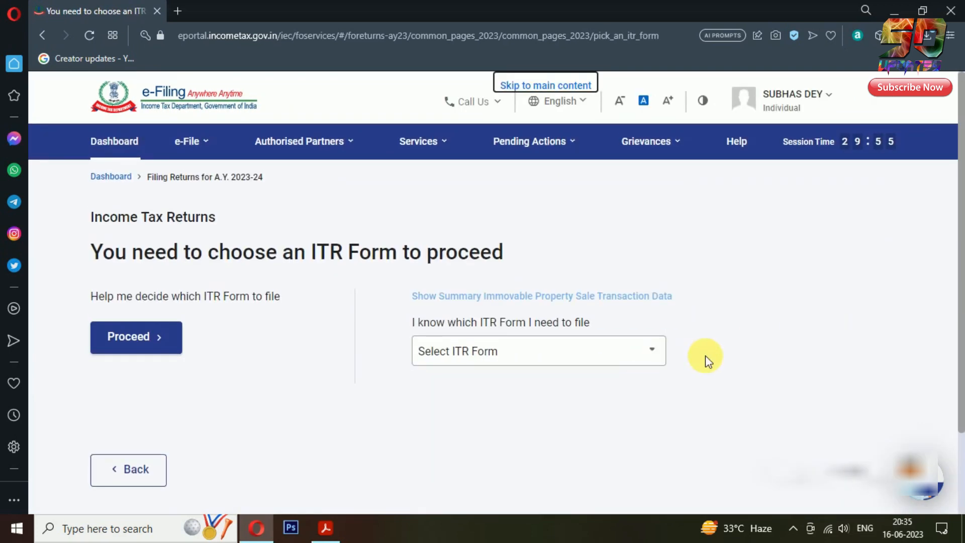
left_click(655, 360)
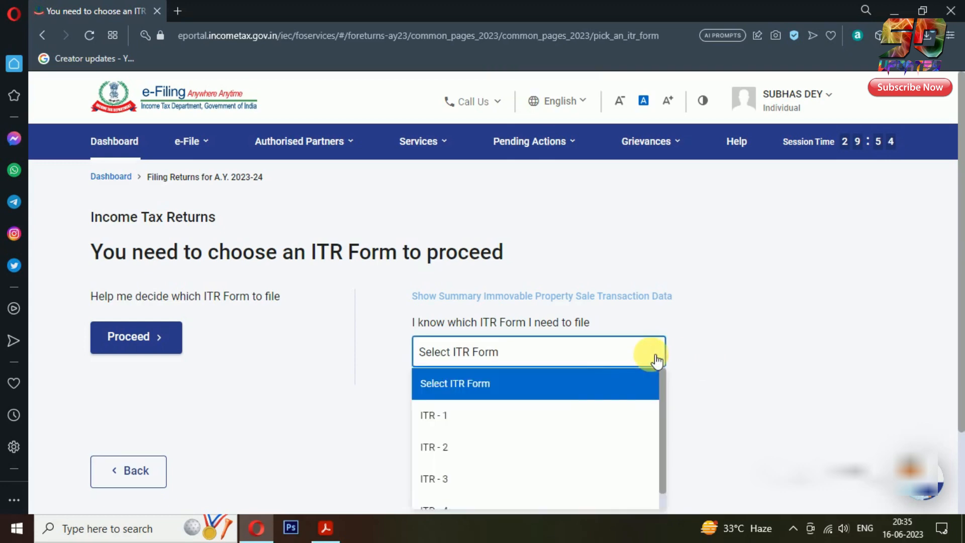
left_click(456, 425)
scroll(804, 342, "down", 3)
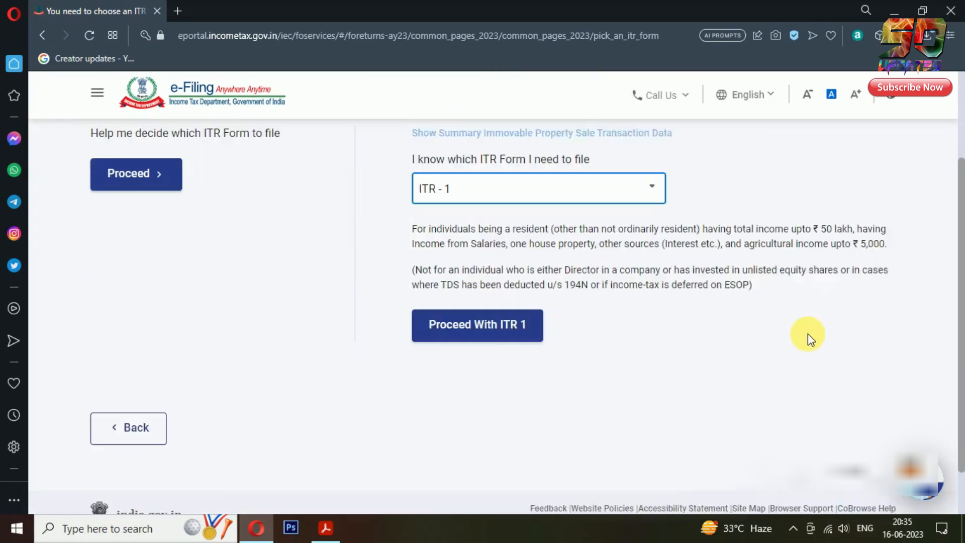
left_click(535, 326)
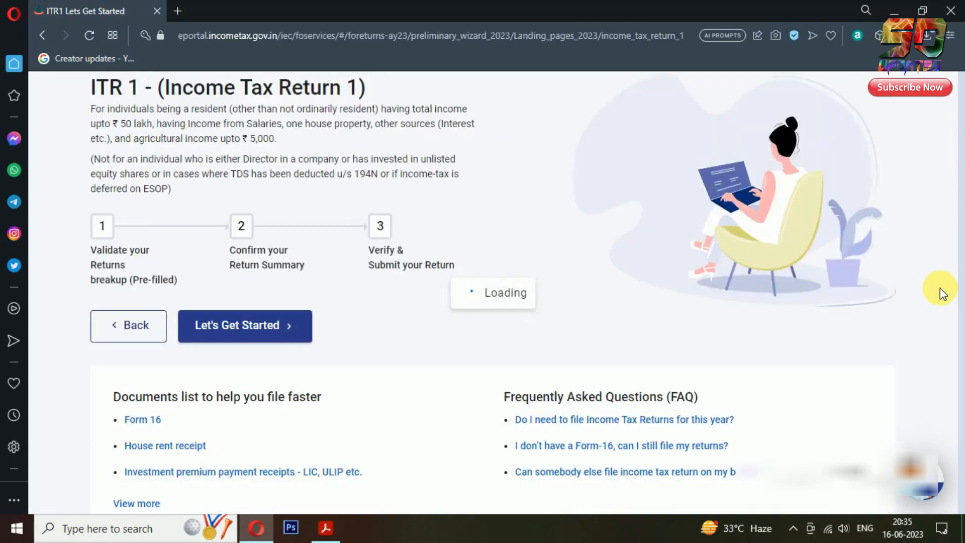
scroll(943, 294, "down", 1)
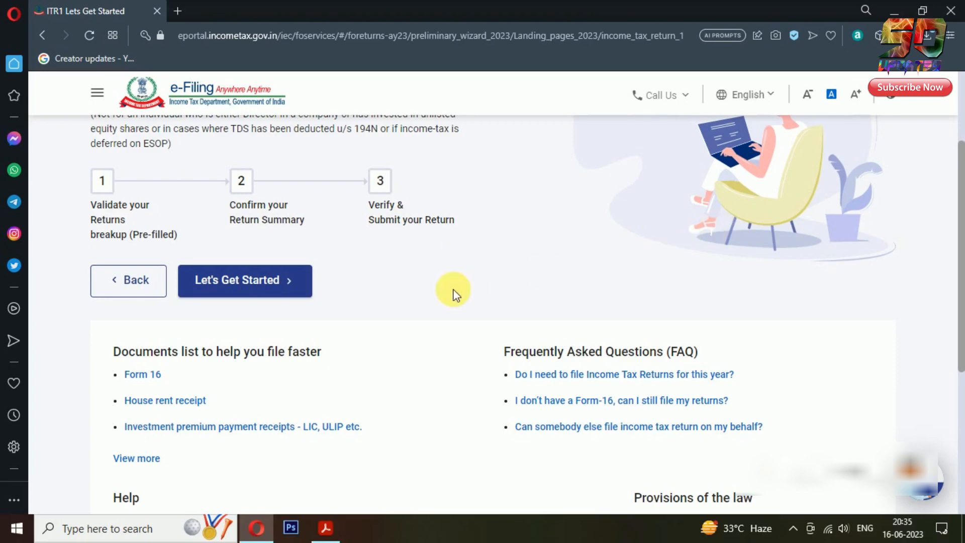
left_click(294, 284)
Select Others as the reason for filing and continue to the pre-filled data summary
left_click_drag(962, 317, 962, 388)
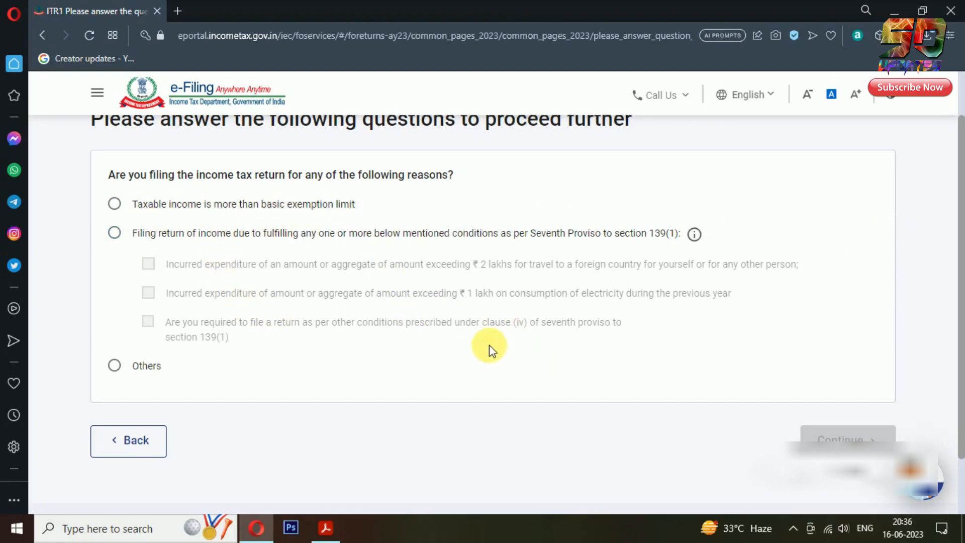
left_click(116, 366)
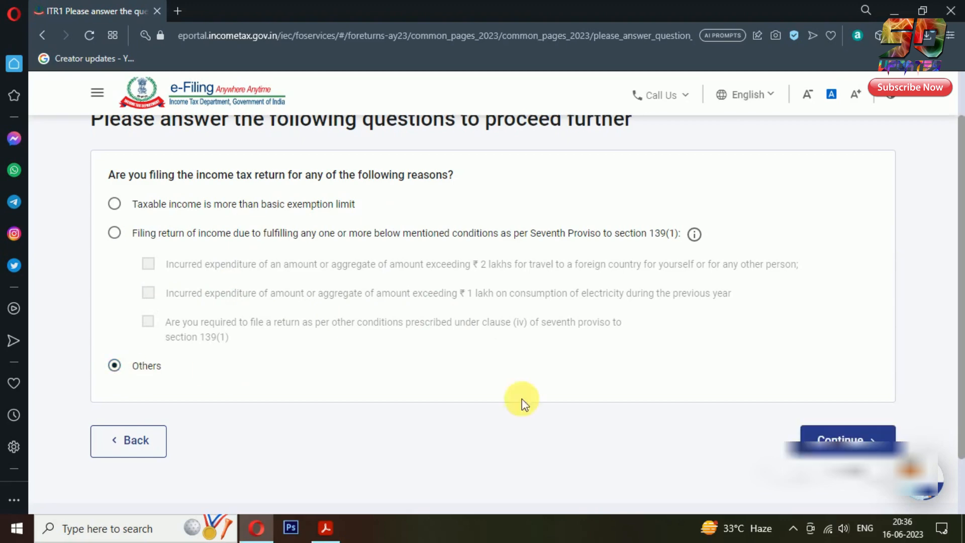
left_click(879, 438)
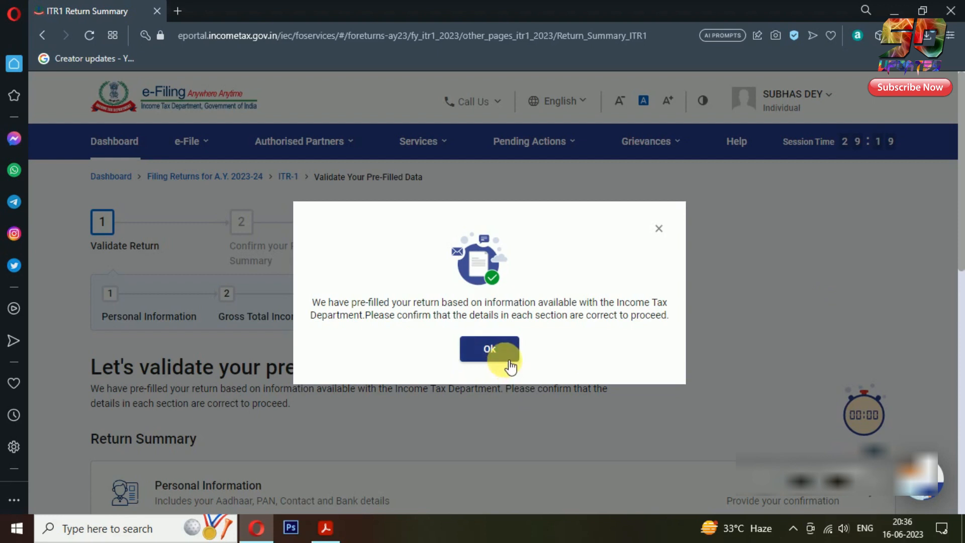
Acknowledge the pre-filled return notice and open the Personal Information card on the Return Summary
left_click(495, 355)
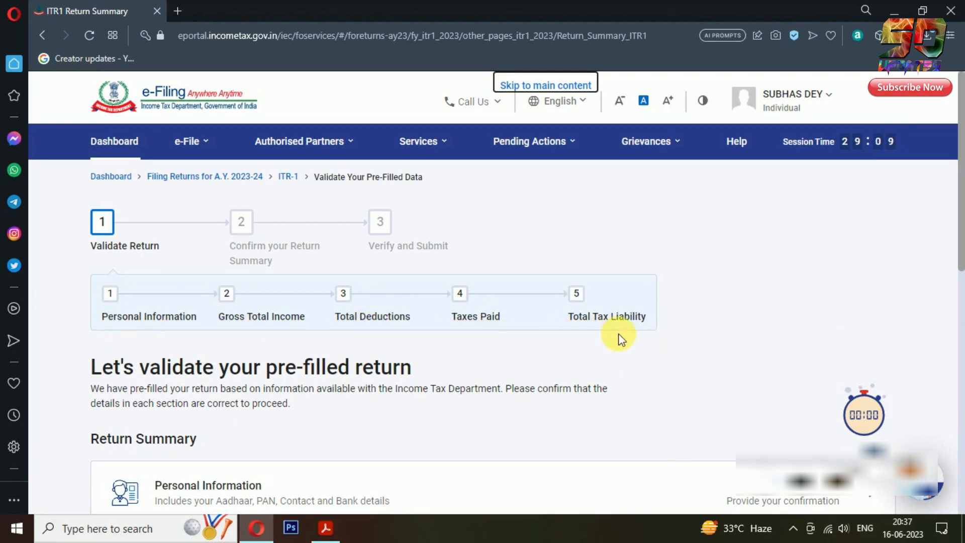
scroll(255, 201, "down", 5)
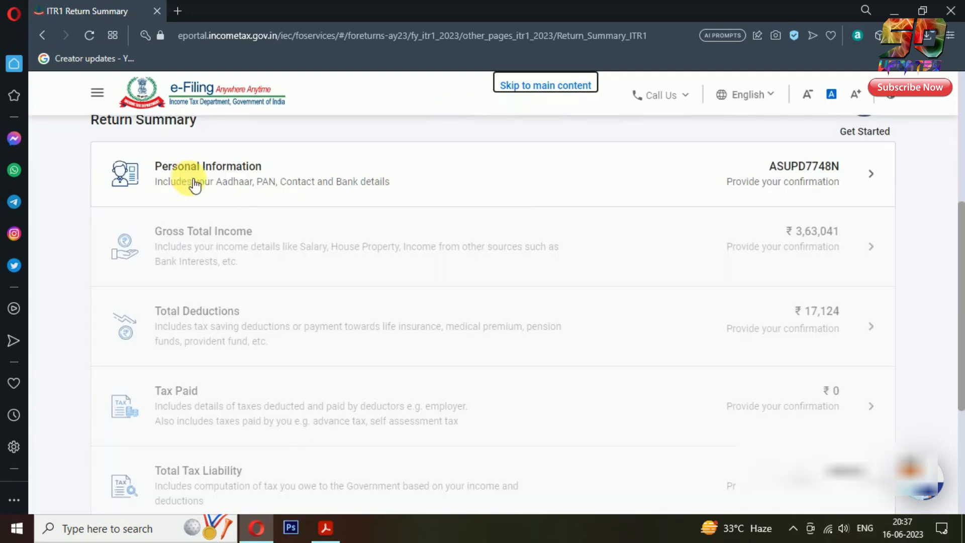
scroll(243, 200, "down", 2)
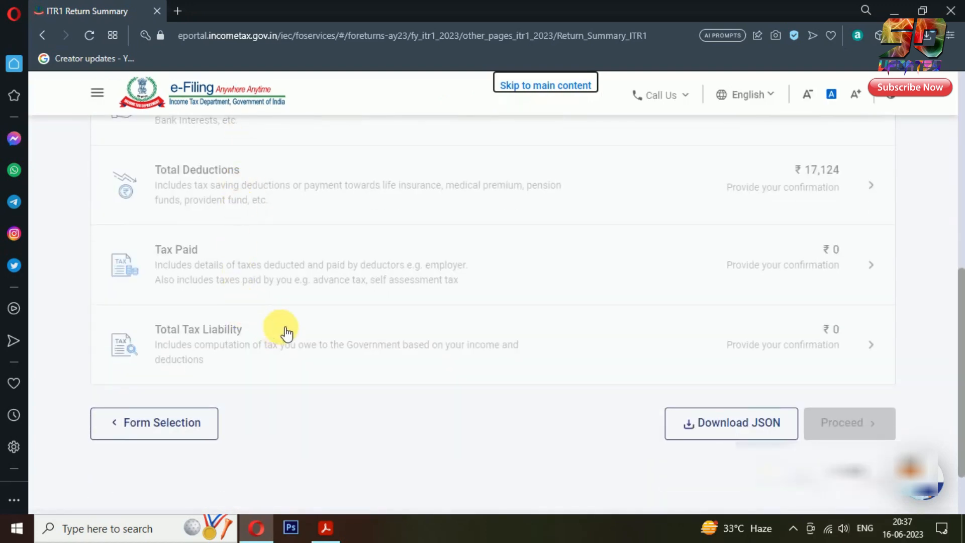
scroll(284, 332, "up", 4)
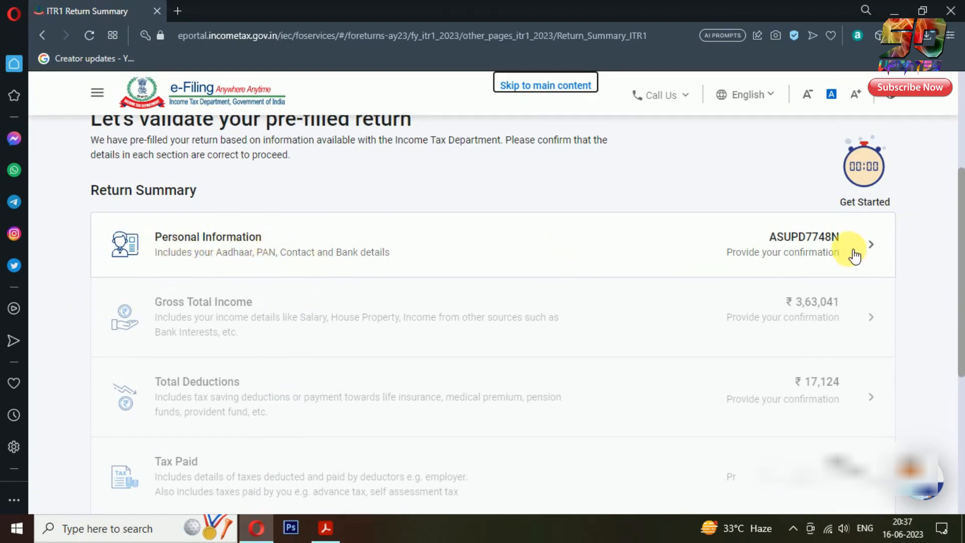
left_click(871, 243)
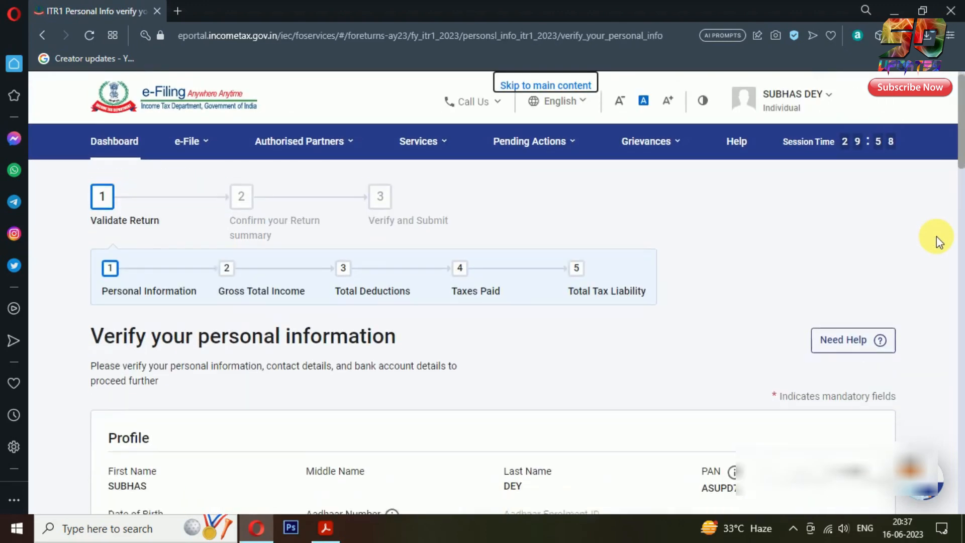
scroll(936, 236, "down", 4)
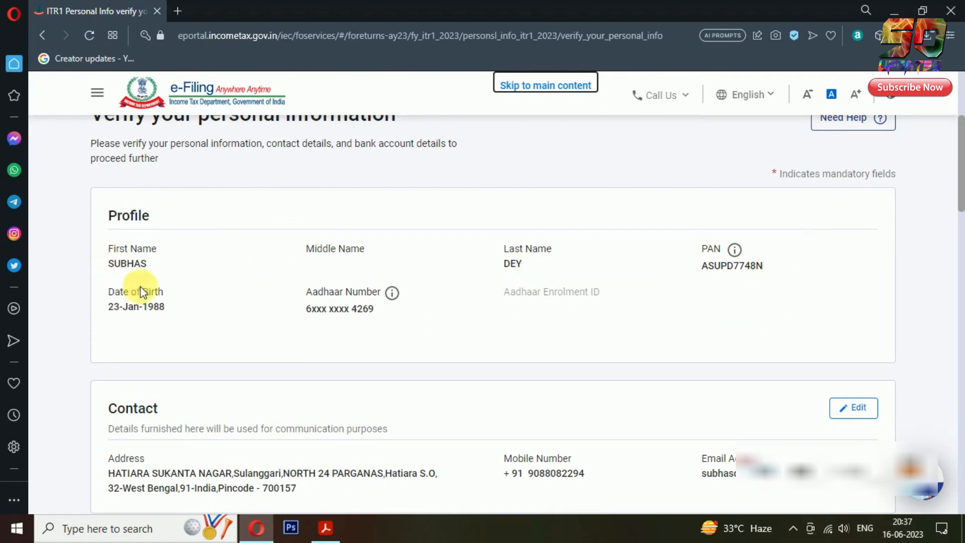
scroll(631, 292, "down", 1)
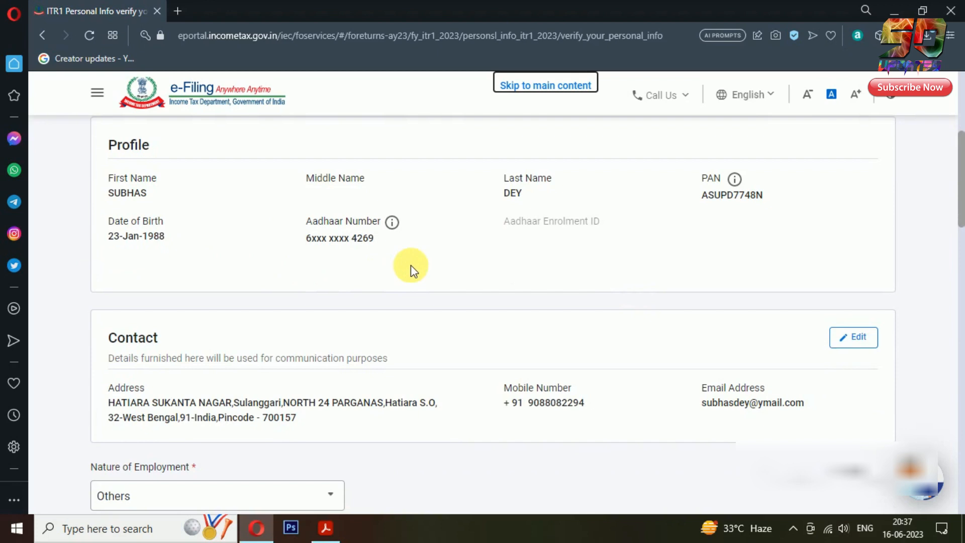
scroll(618, 262, "down", 2)
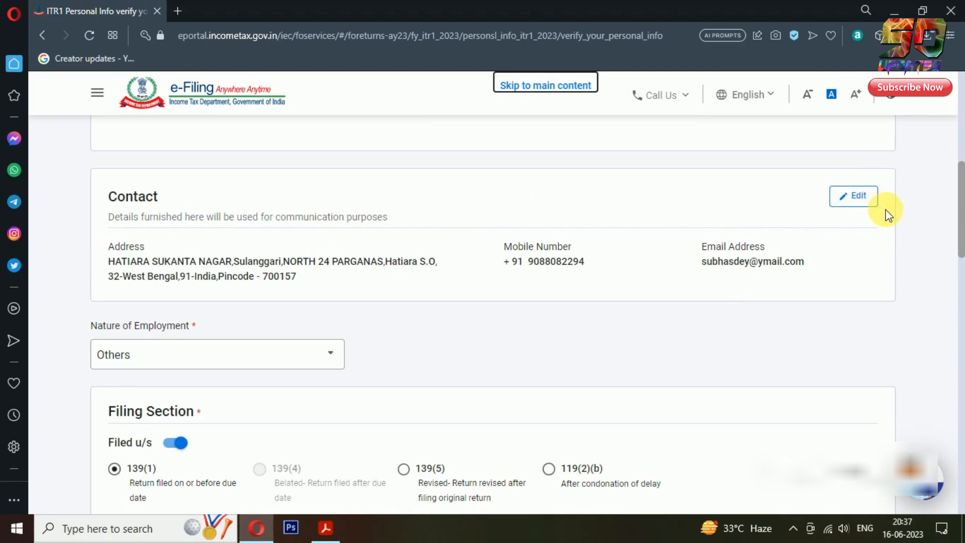
scroll(885, 212, "down", 3)
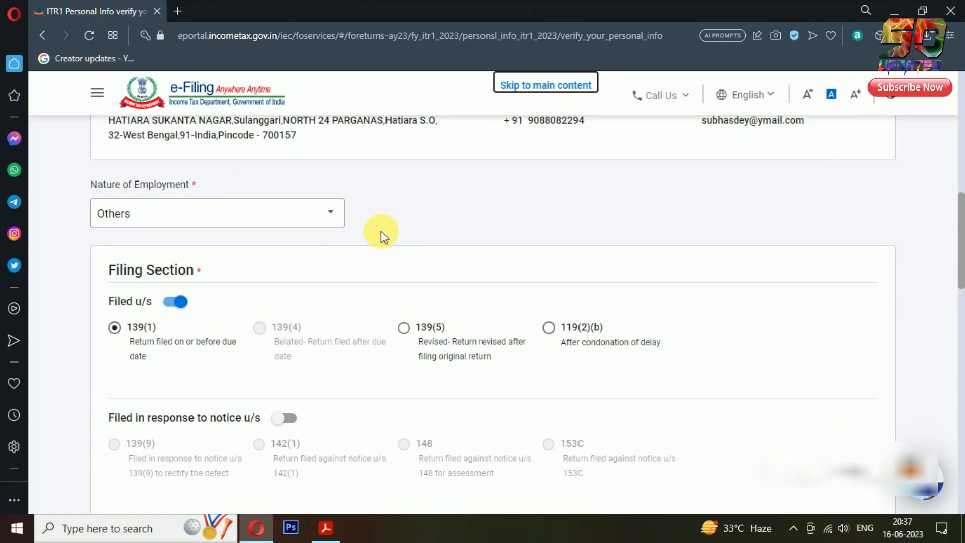
left_click(328, 212)
scroll(297, 292, "up", 5)
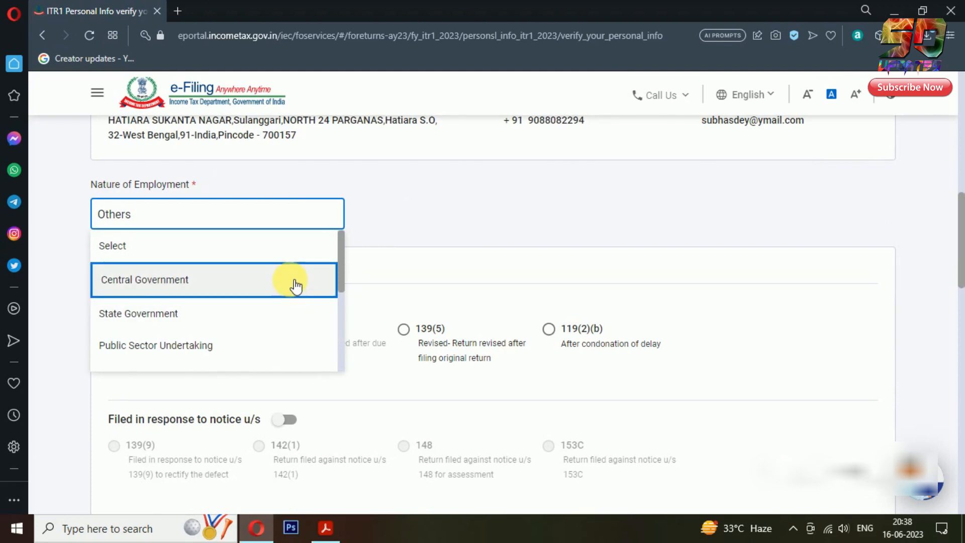
scroll(300, 270, "down", 3)
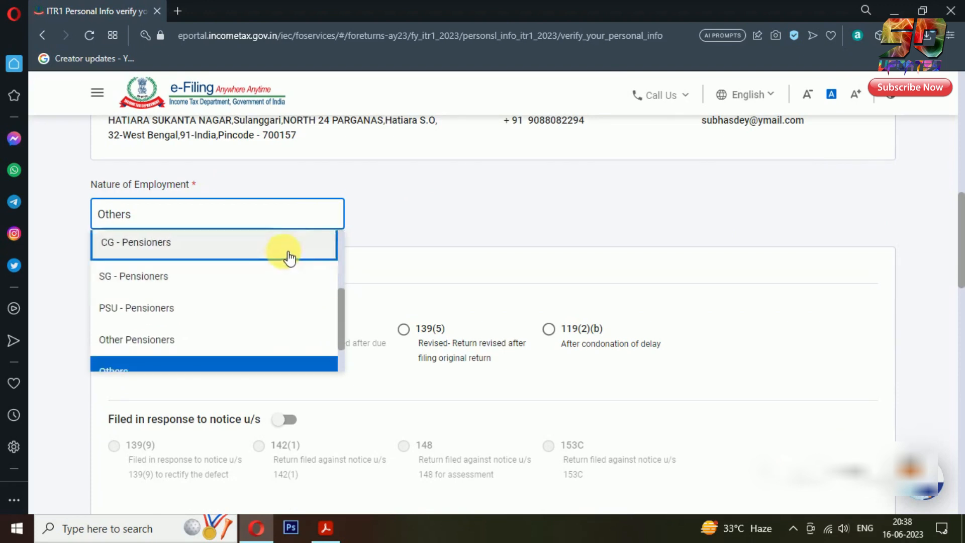
scroll(296, 280, "up", 3)
scroll(284, 304, "down", 3)
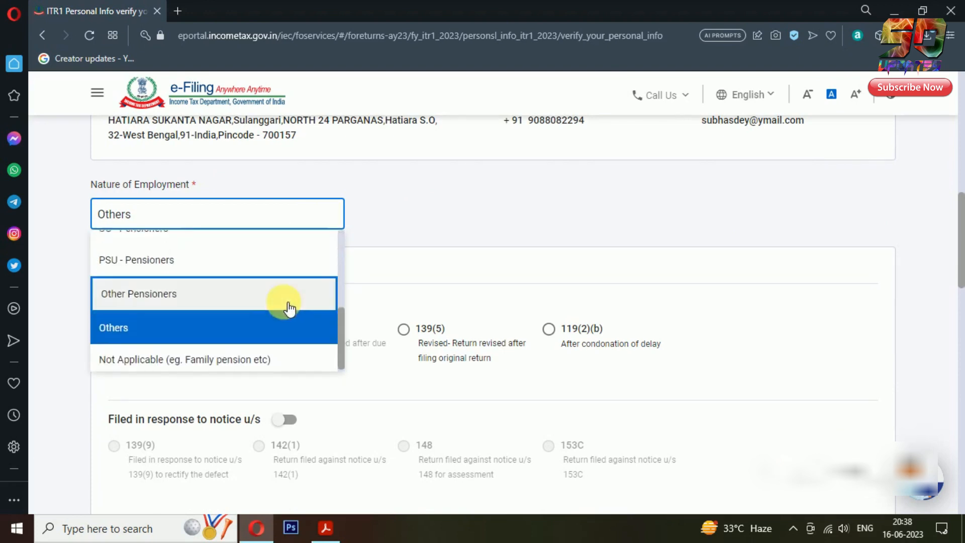
left_click(358, 286)
left_click(540, 220)
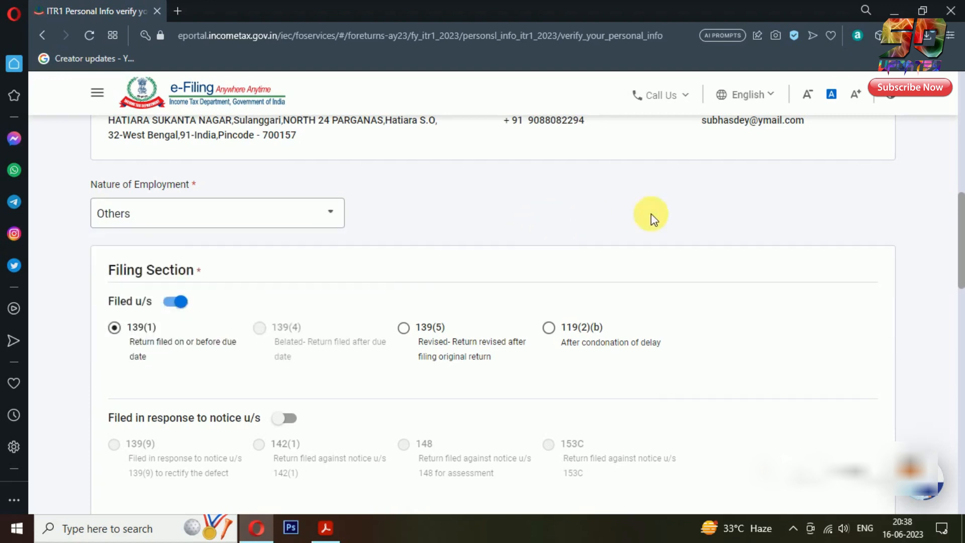
scroll(959, 210, "down", 1)
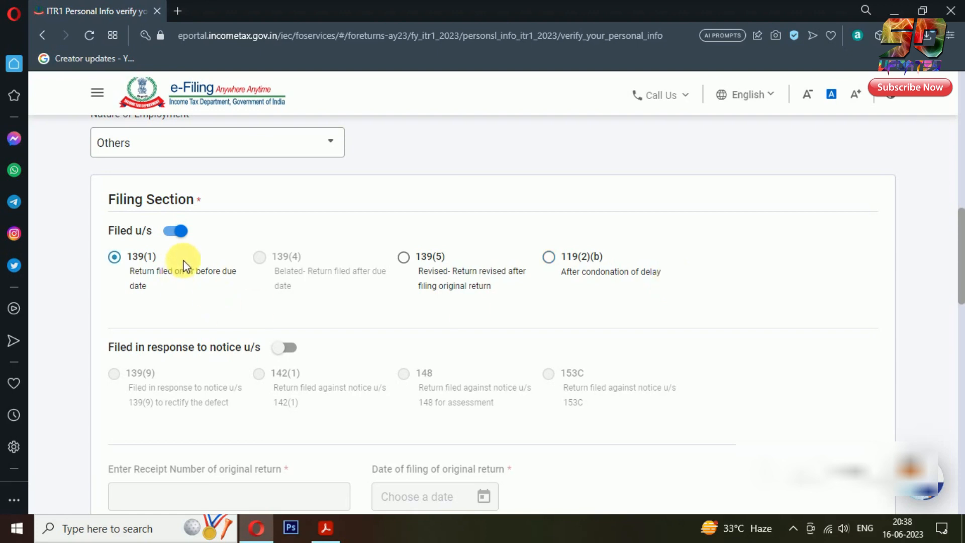
Scroll through the personal information page's Filing Section, tax regime and Bank Details
scroll(958, 225, "down", 3)
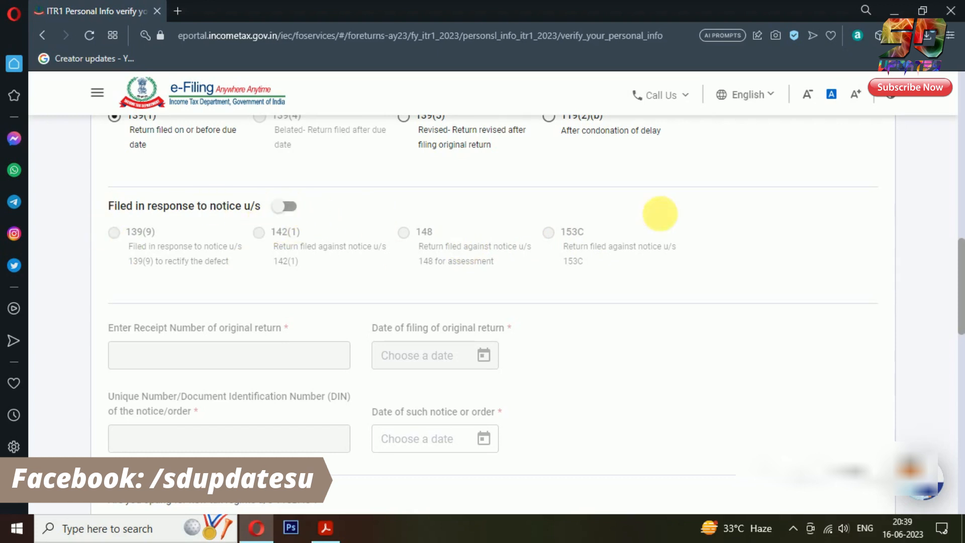
scroll(215, 236, "down", 5)
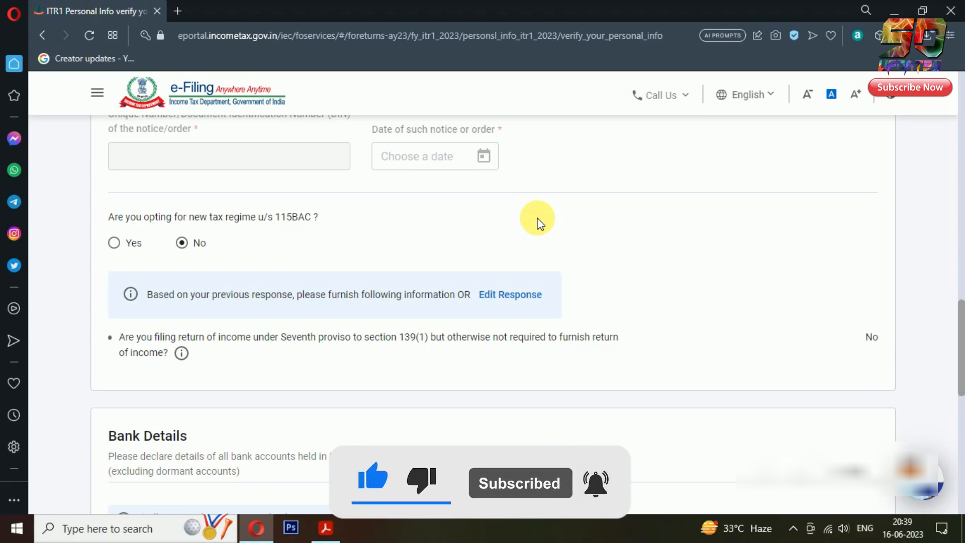
scroll(537, 221, "down", 4)
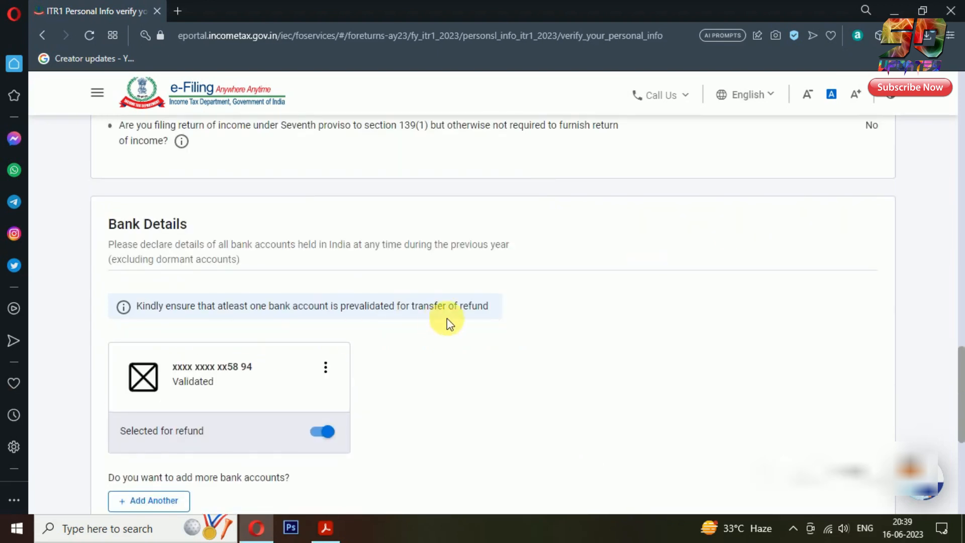
scroll(454, 278, "down", 1)
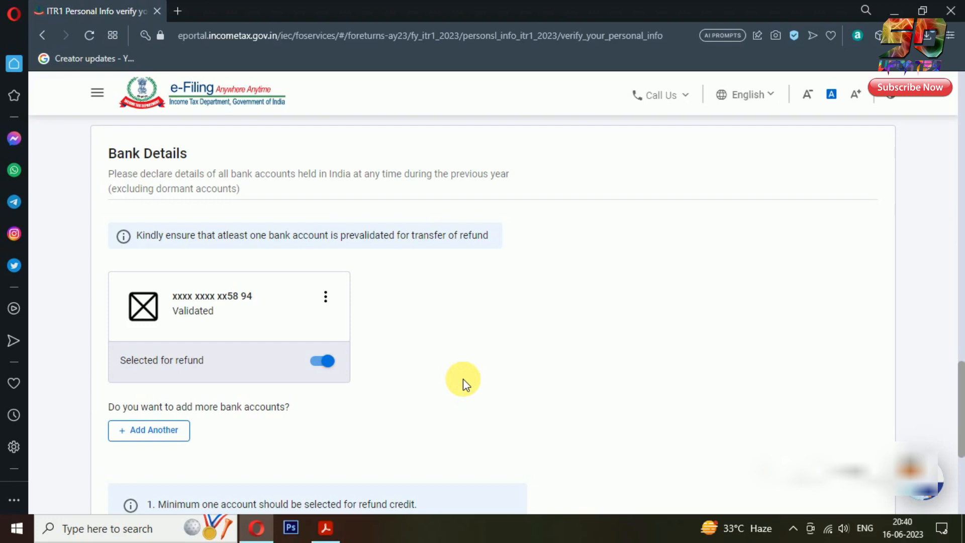
scroll(477, 362, "down", 5)
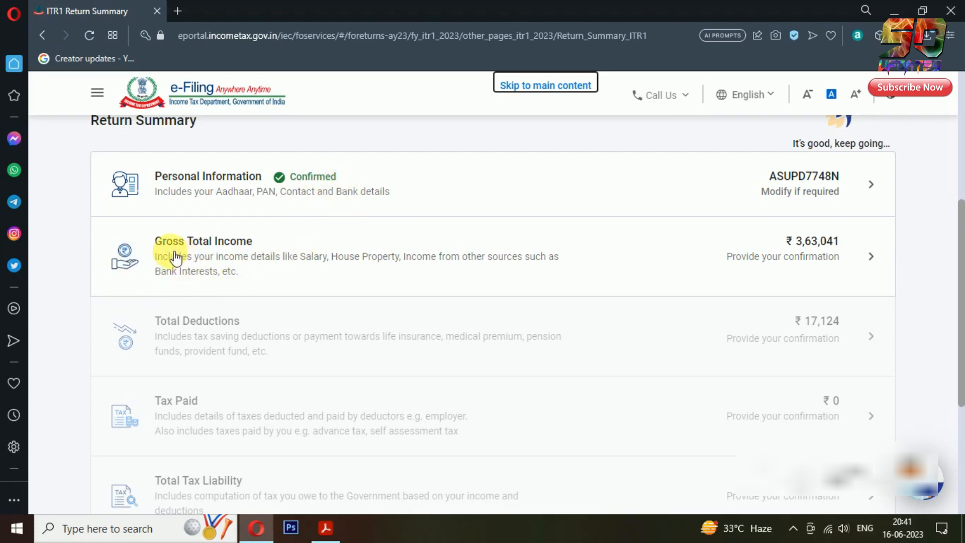
Open the Gross Total Income section, review its Salary Exemption questions, and bring up the Form 16 PDF
left_click(874, 244)
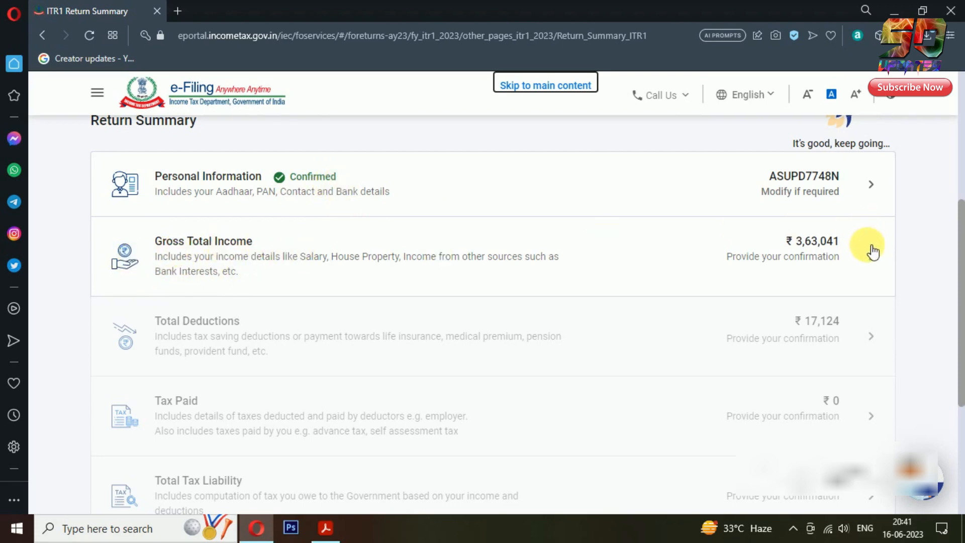
scroll(930, 241, "down", 2)
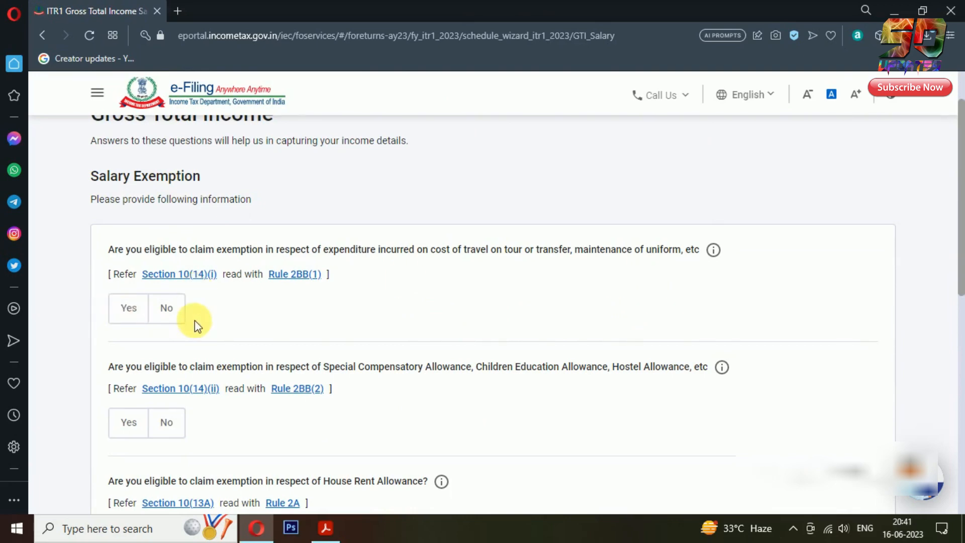
scroll(201, 322, "down", 3)
scroll(212, 326, "down", 5)
scroll(316, 338, "up", 5)
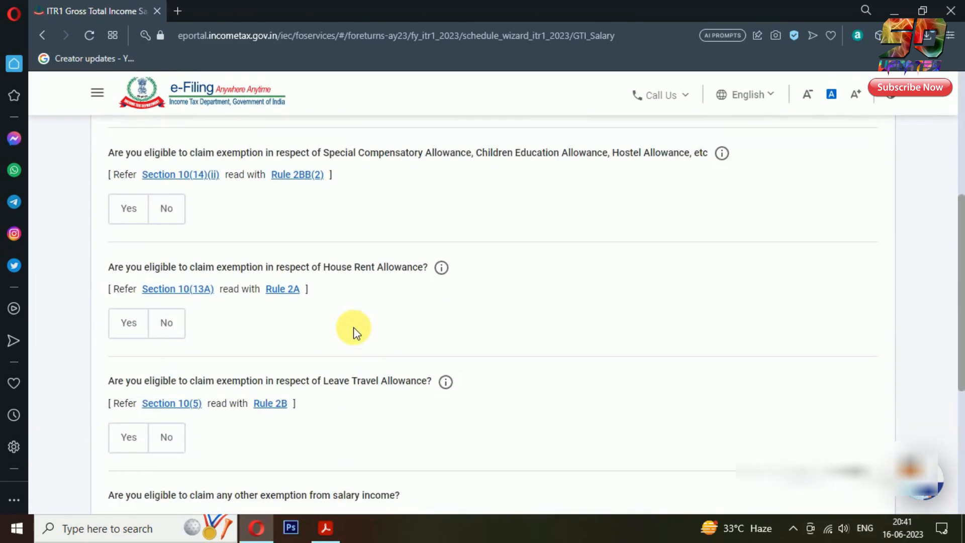
scroll(388, 271, "up", 3)
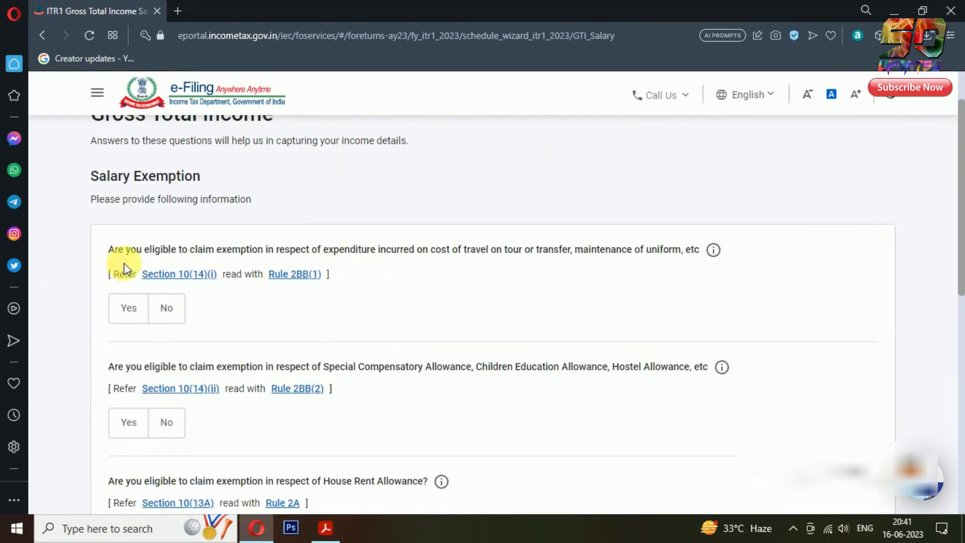
scroll(184, 379, "down", 6)
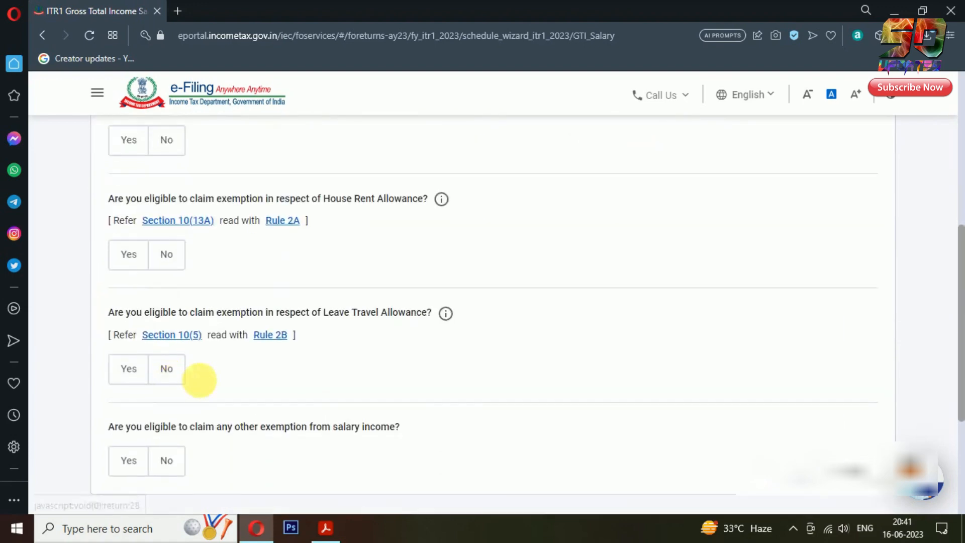
scroll(588, 360, "up", 6)
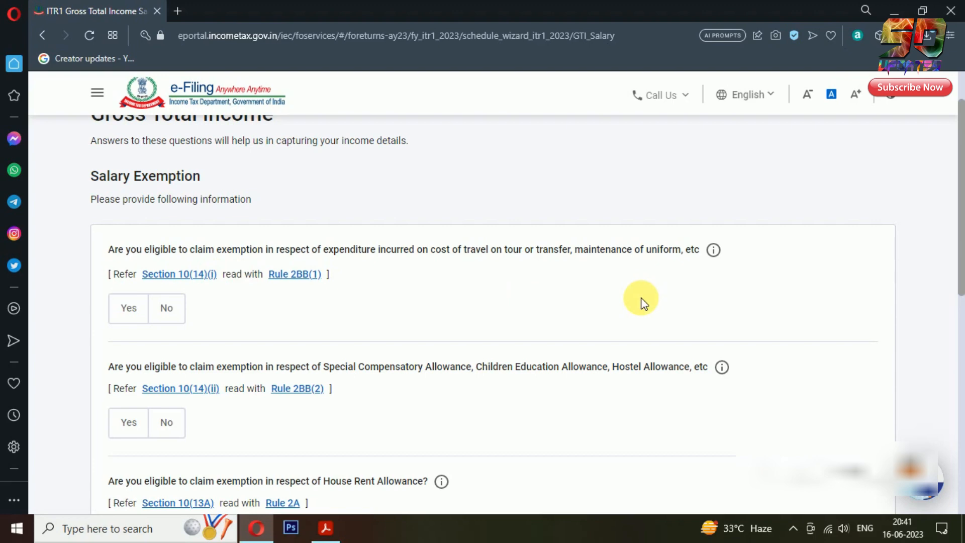
key("alt+Tab")
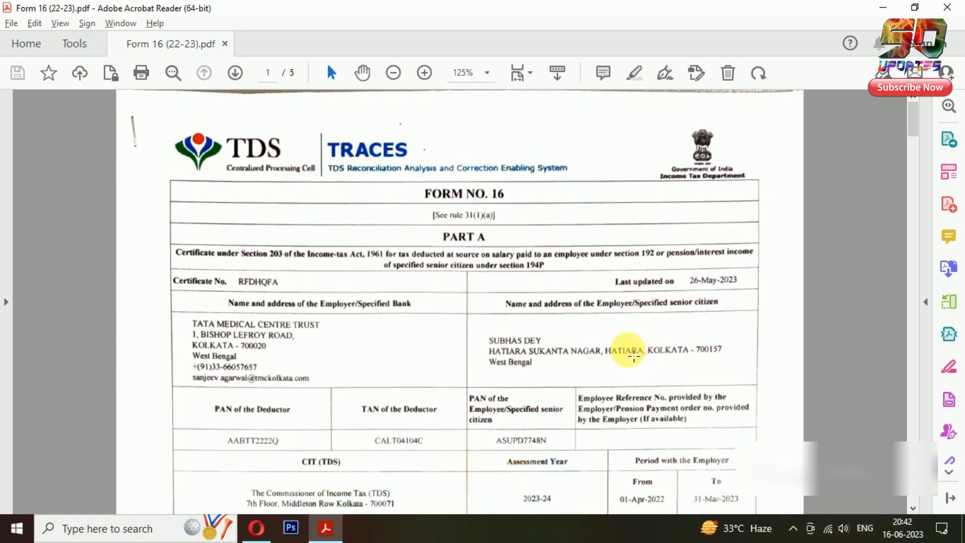
Scroll Form 16 Annex I to the section 10 allowances and confirm each is 0.00
scroll(634, 356, "down", 3)
scroll(634, 356, "down", 15)
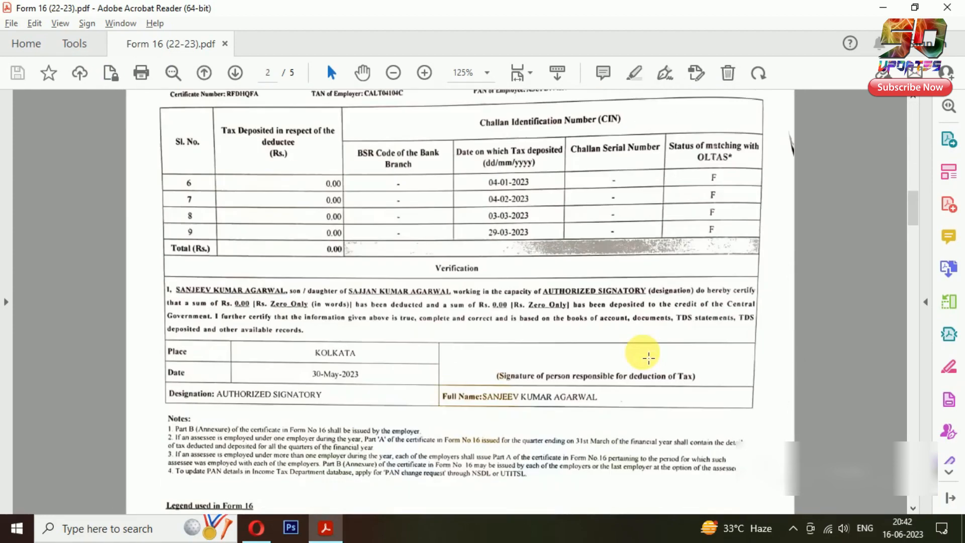
scroll(650, 347, "down", 10)
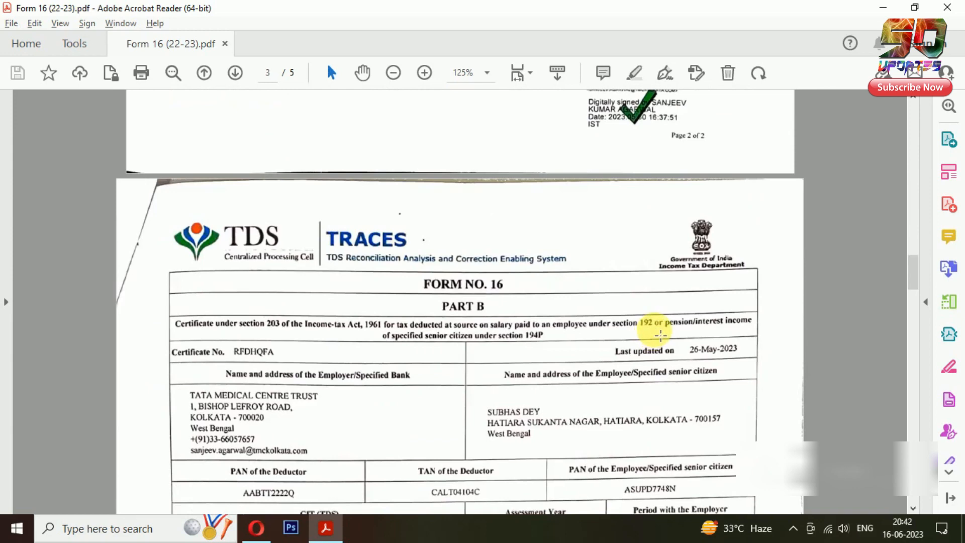
scroll(661, 332, "down", 1)
scroll(658, 345, "up", 6)
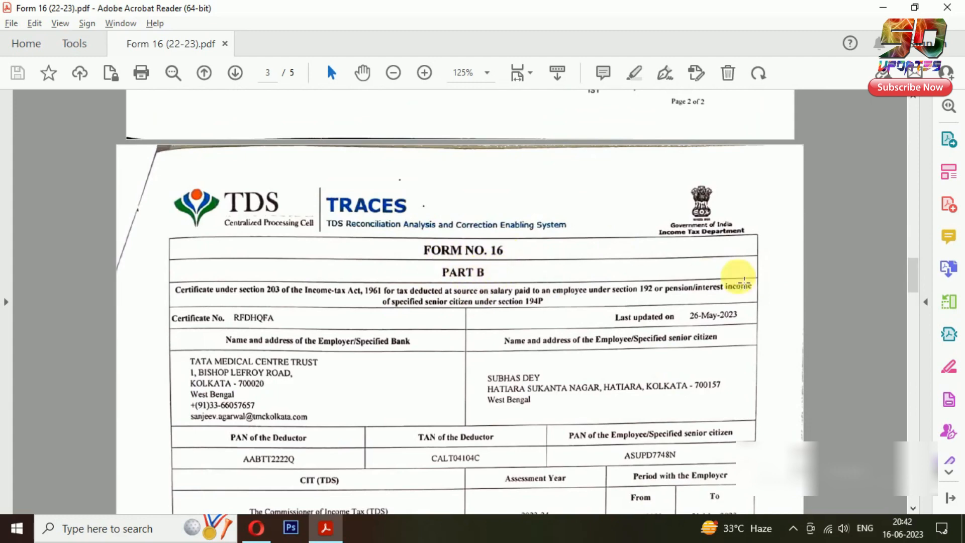
scroll(779, 280, "down", 10)
scroll(779, 280, "down", 8)
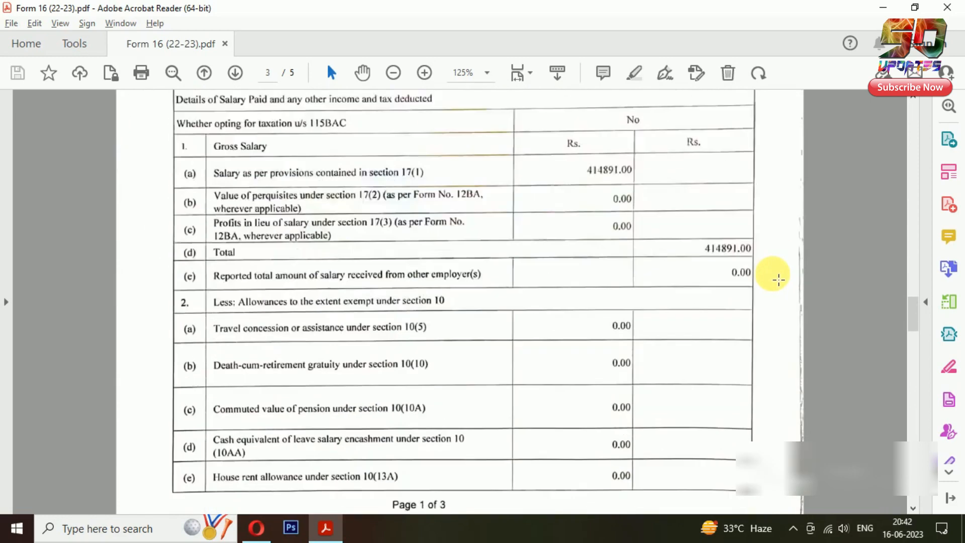
scroll(778, 278, "down", 15)
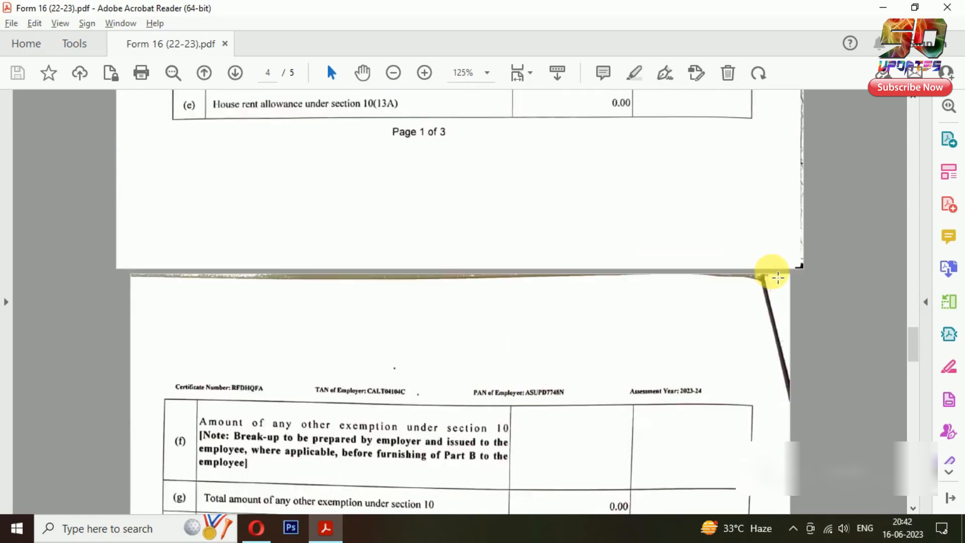
scroll(769, 274, "down", 3)
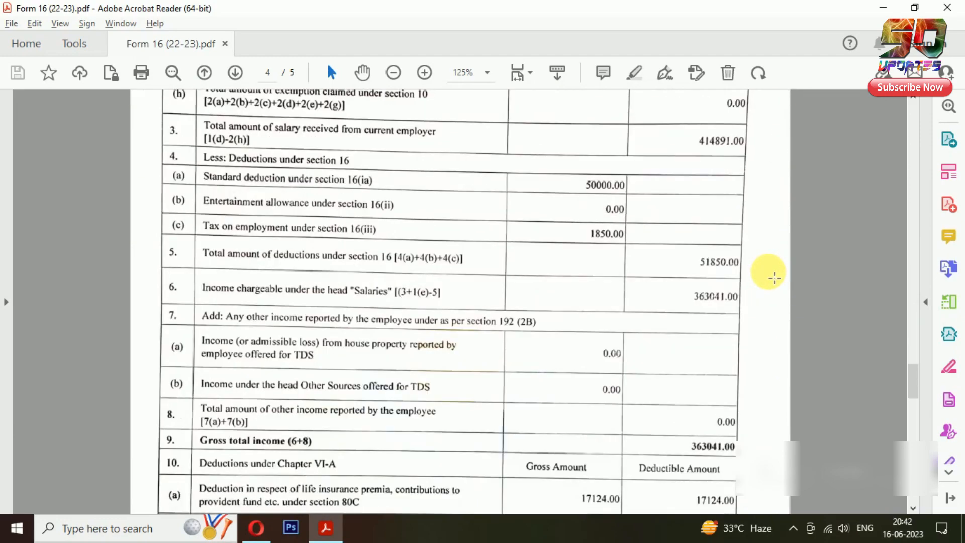
scroll(759, 264, "down", 8)
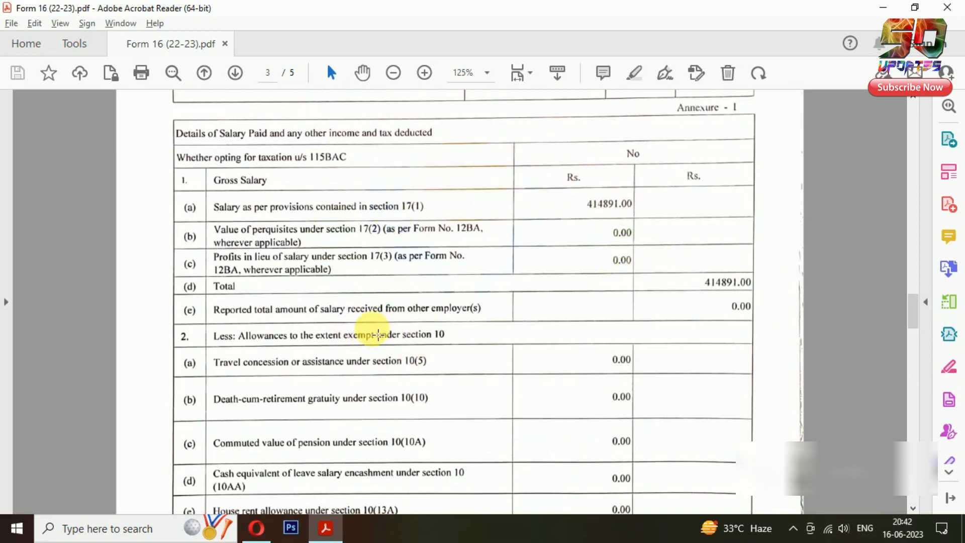
left_click_drag(361, 337, 481, 352)
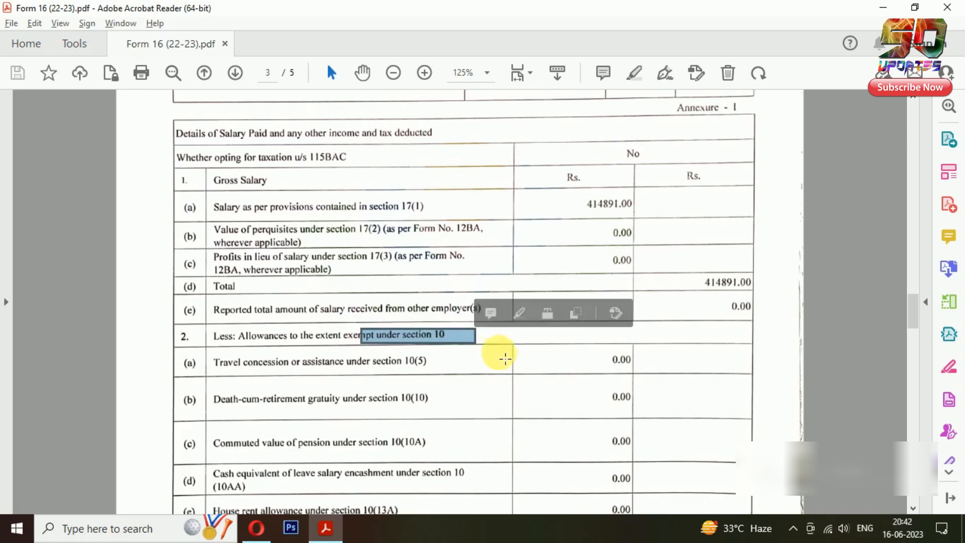
left_click(434, 366)
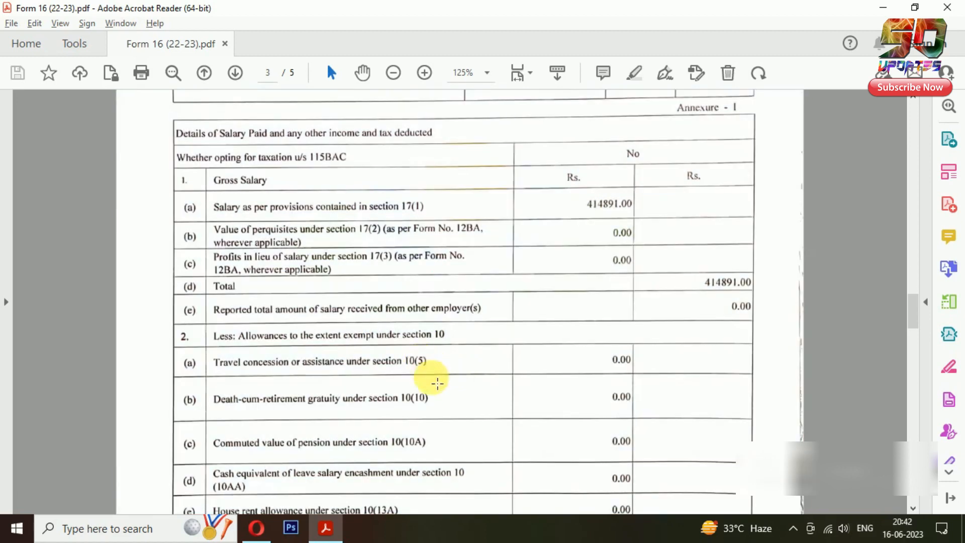
Read on to income chargeable under Salaries (363041.00) and return to the portal
scroll(431, 367, "down", 2)
scroll(392, 410, "down", 1)
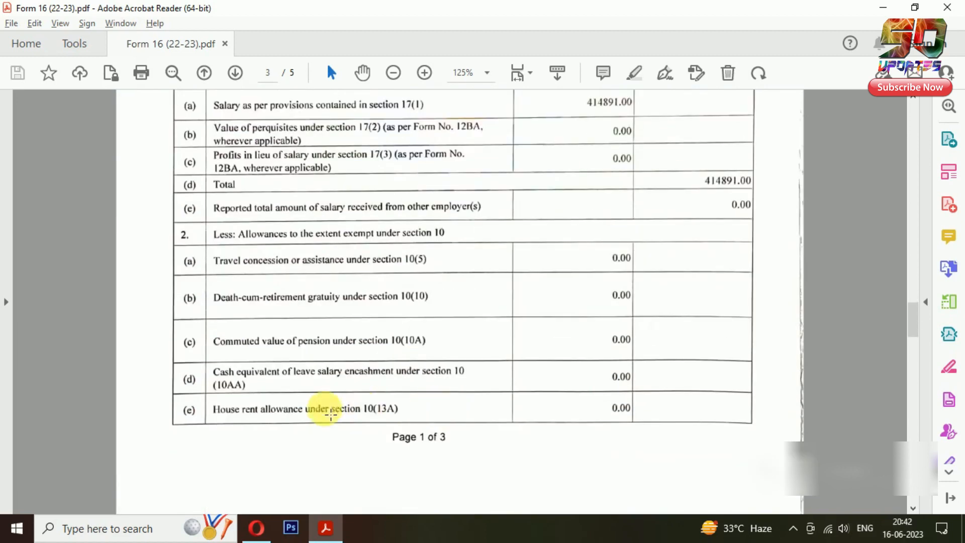
scroll(428, 404, "down", 3)
scroll(437, 403, "down", 12)
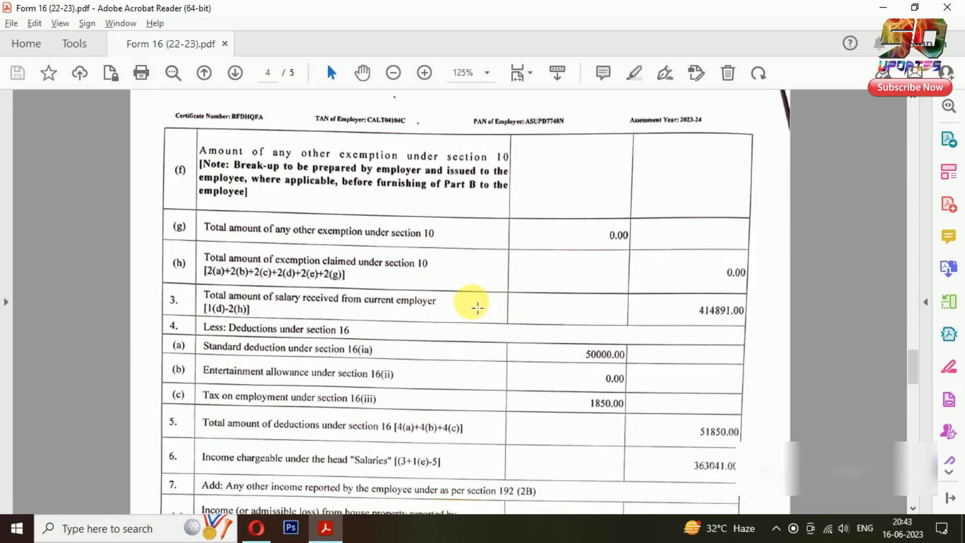
key("alt+Tab")
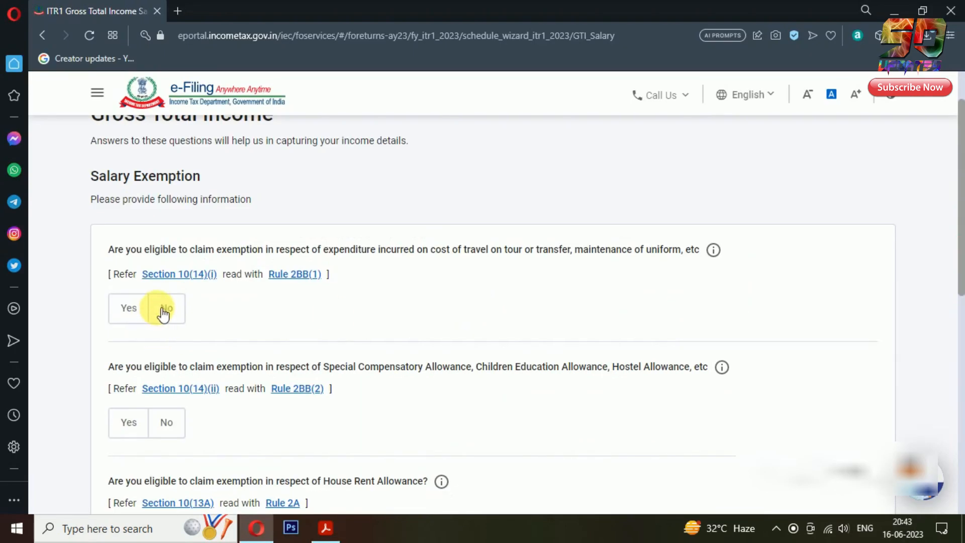
Answer No for travel/uniform and special compensatory allowance exemptions, checking Form 16 in between
left_click(164, 312)
scroll(240, 285, "down", 2)
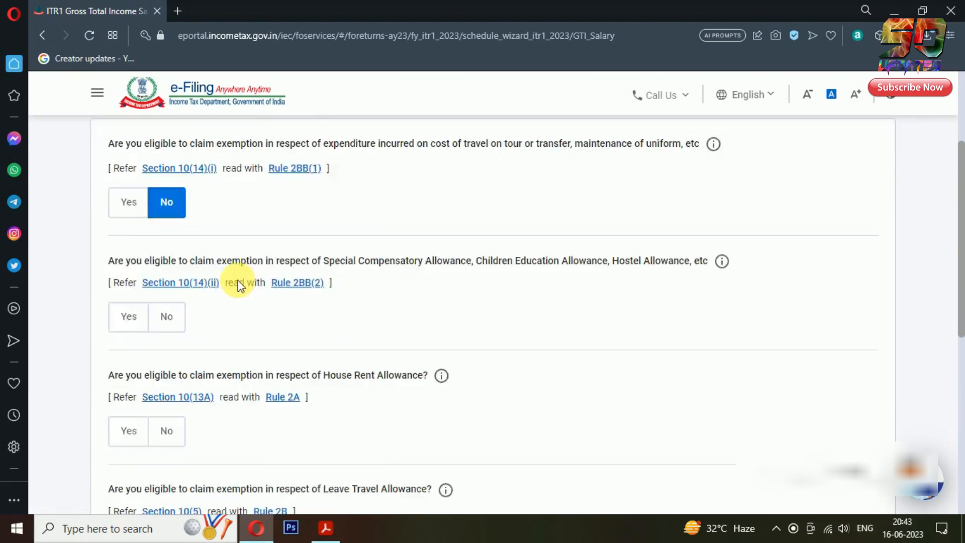
left_click(171, 284)
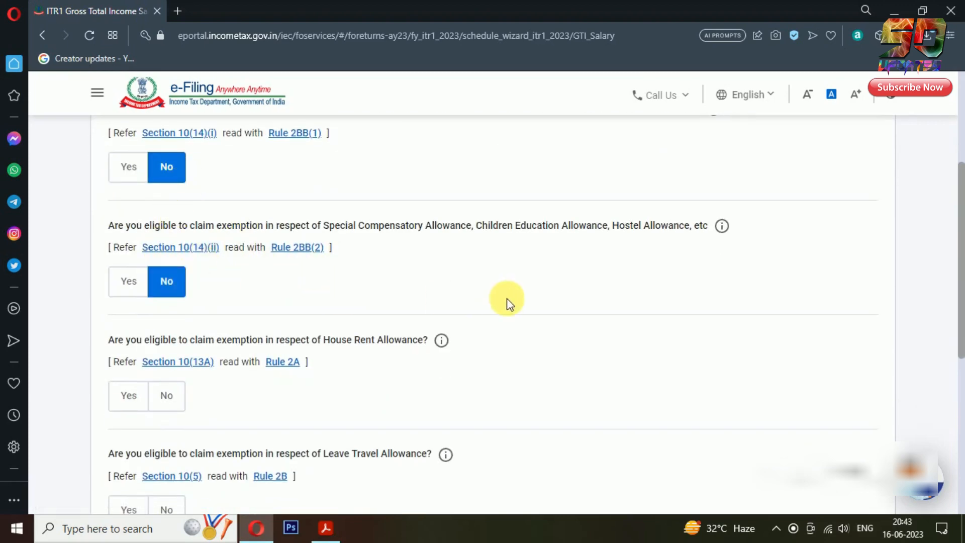
scroll(382, 324, "down", 1)
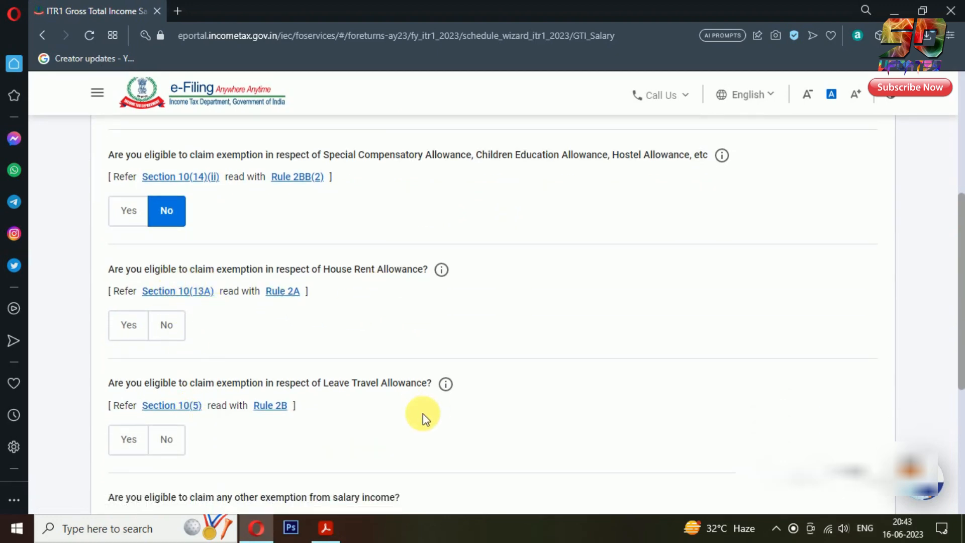
key("alt+Tab")
scroll(498, 345, "up", 6)
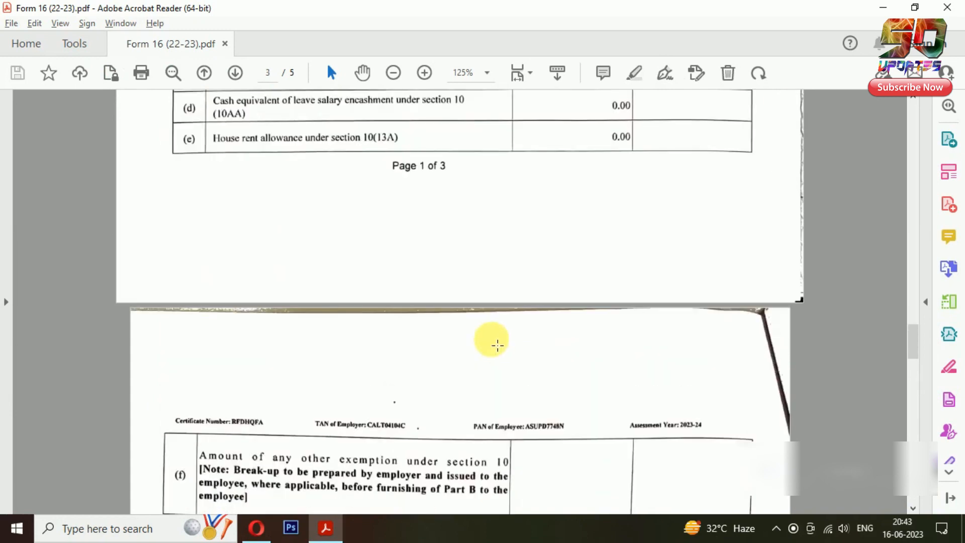
scroll(495, 342, "up", 4)
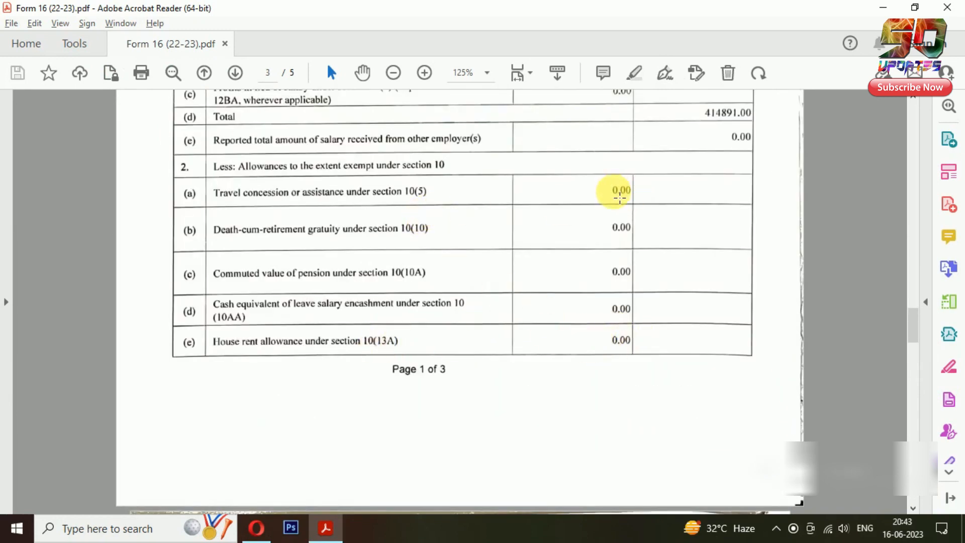
key("alt+Tab")
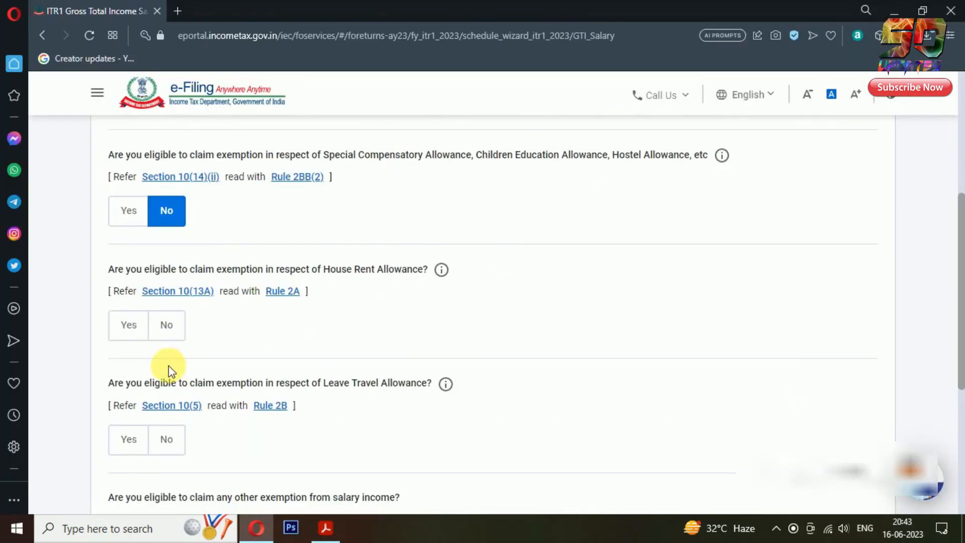
Answer No for HRA, LTA and any other salary exemption, then continue to income verification
left_click(180, 335)
left_click(167, 443)
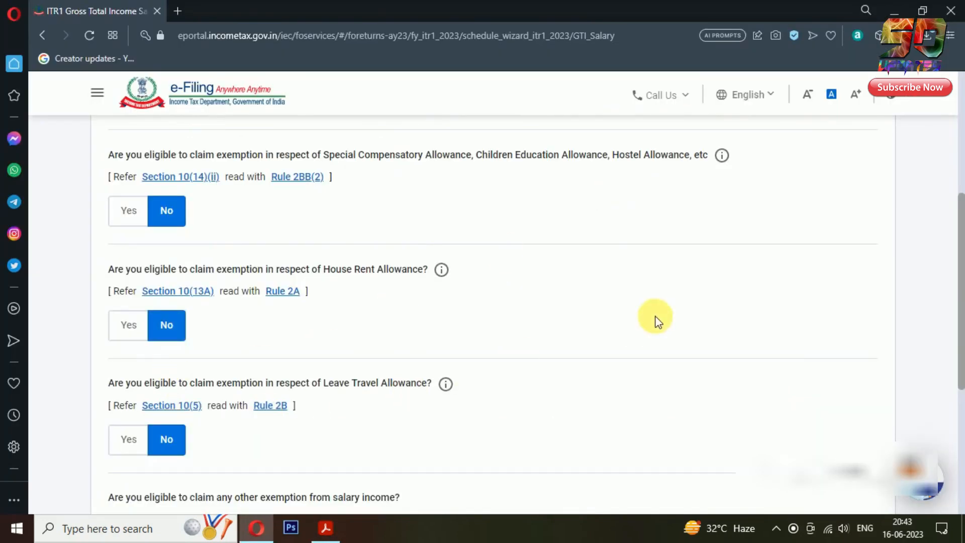
scroll(663, 311, "down", 4)
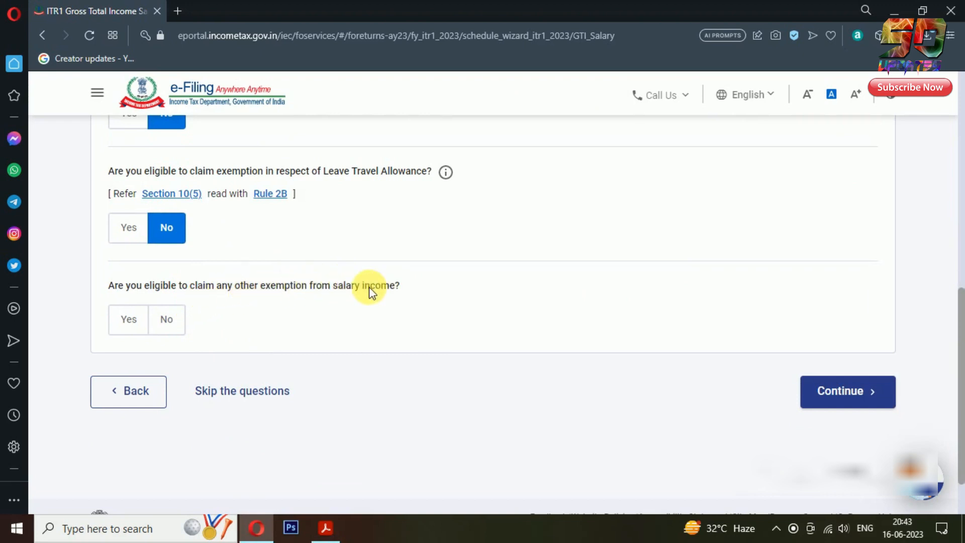
left_click(167, 322)
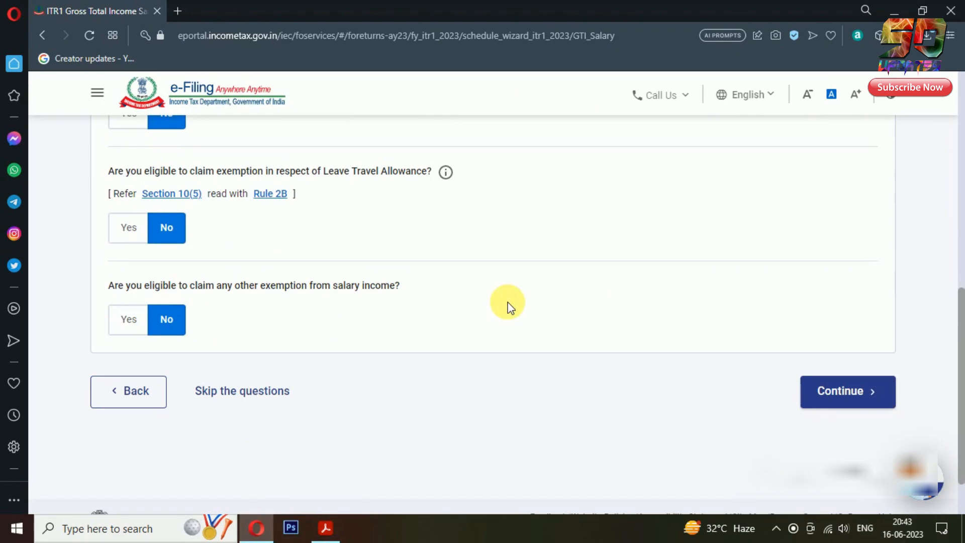
left_click(887, 406)
scroll(958, 284, "down", 2)
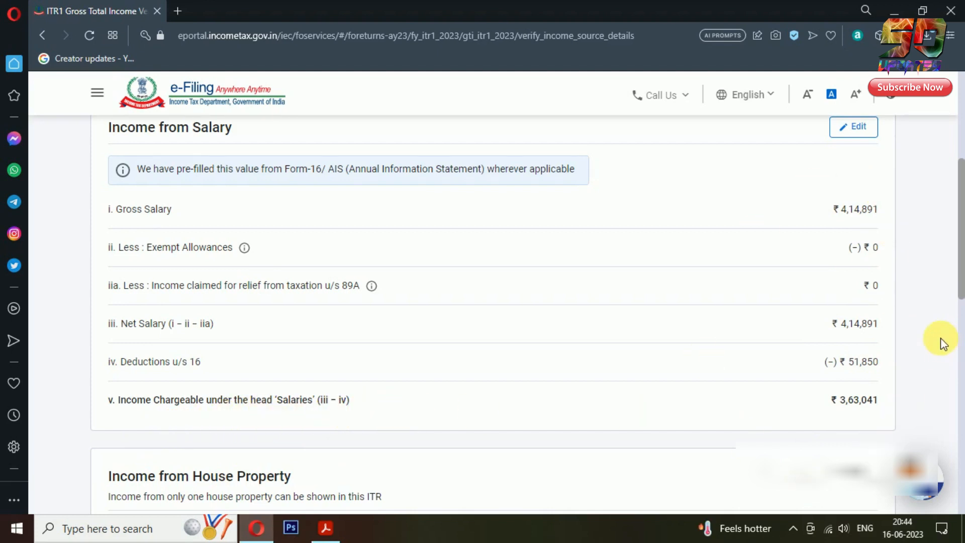
Switch to the Form 16 PDF to compare the ₹3,63,041 chargeable salary figure
key("alt+Tab")
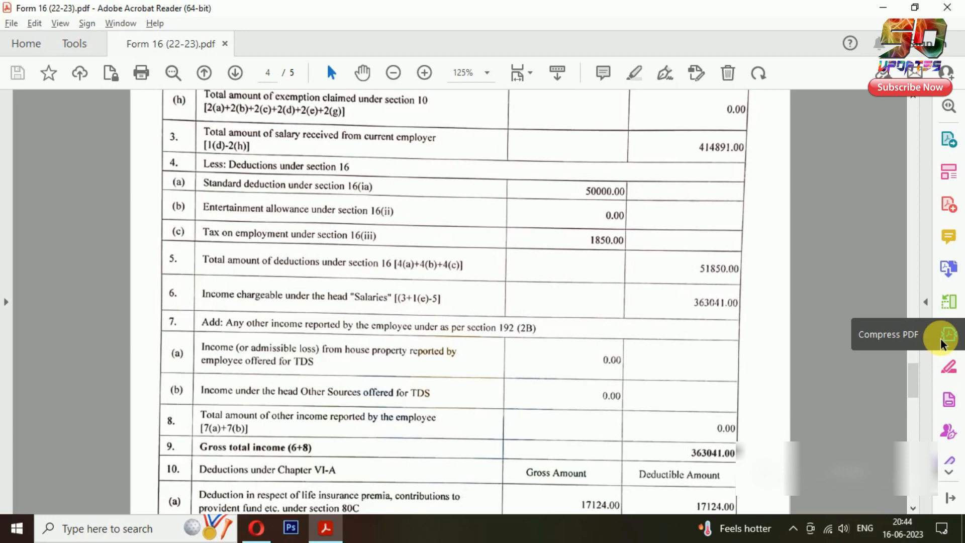
Compare Form 16's chargeable salary 363041.00 with the portal's Income from Salary figure
key("alt+Tab")
key("alt")
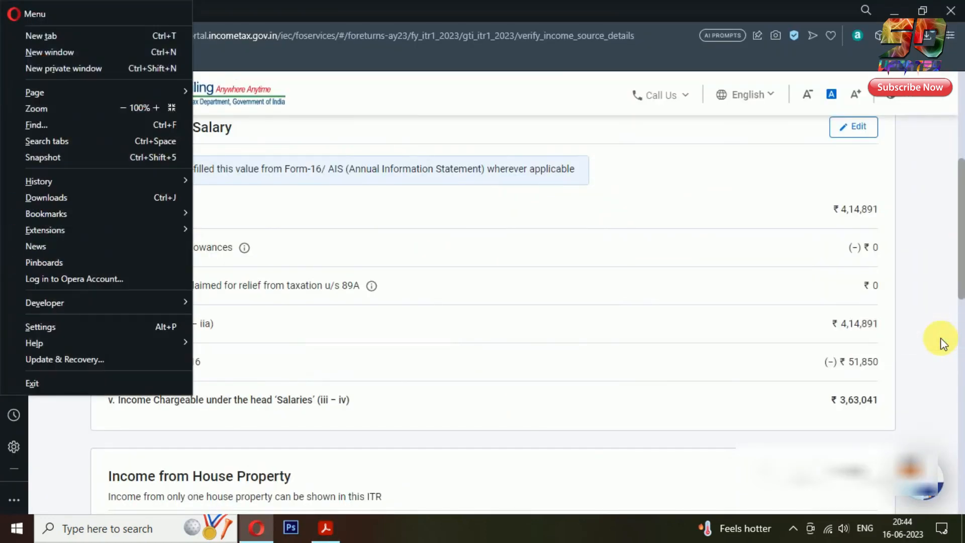
key("Escape")
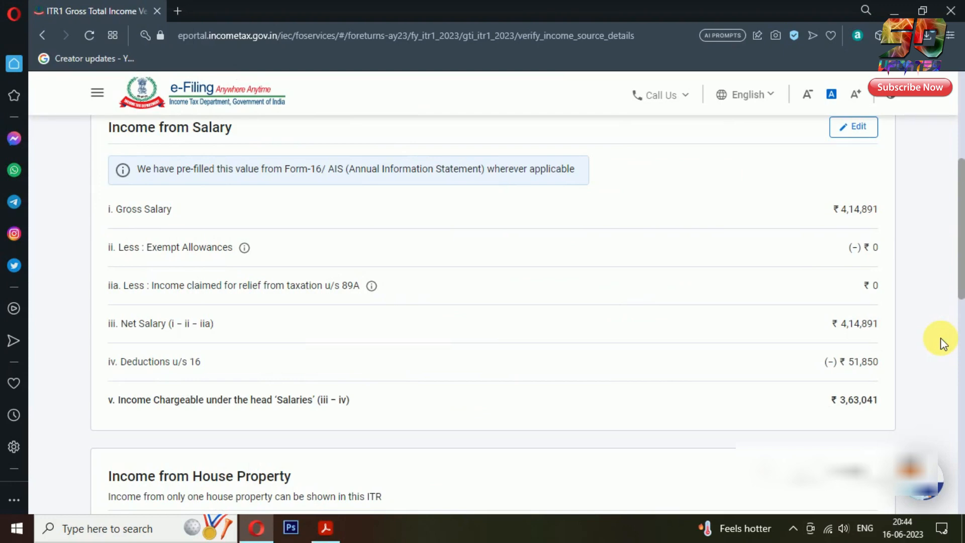
key("alt+Tab")
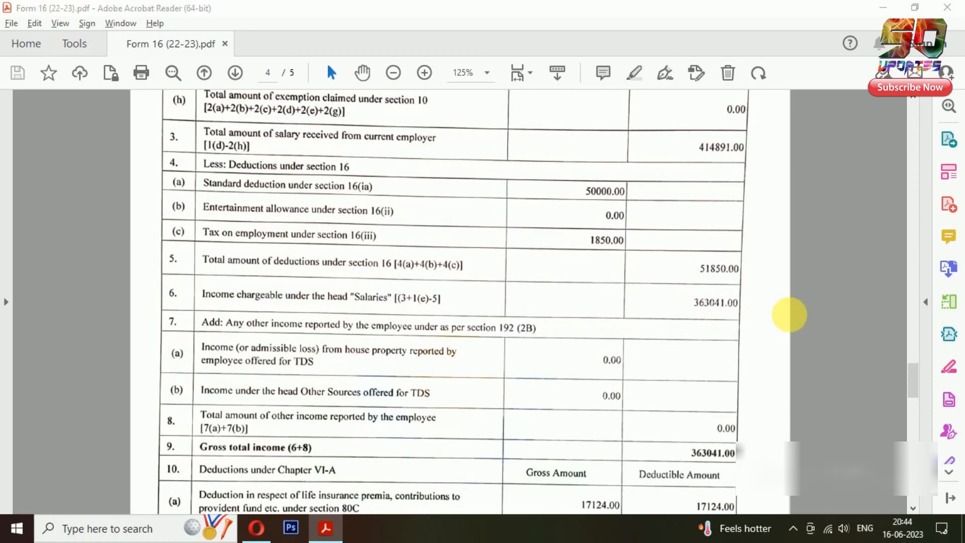
key("alt+Tab")
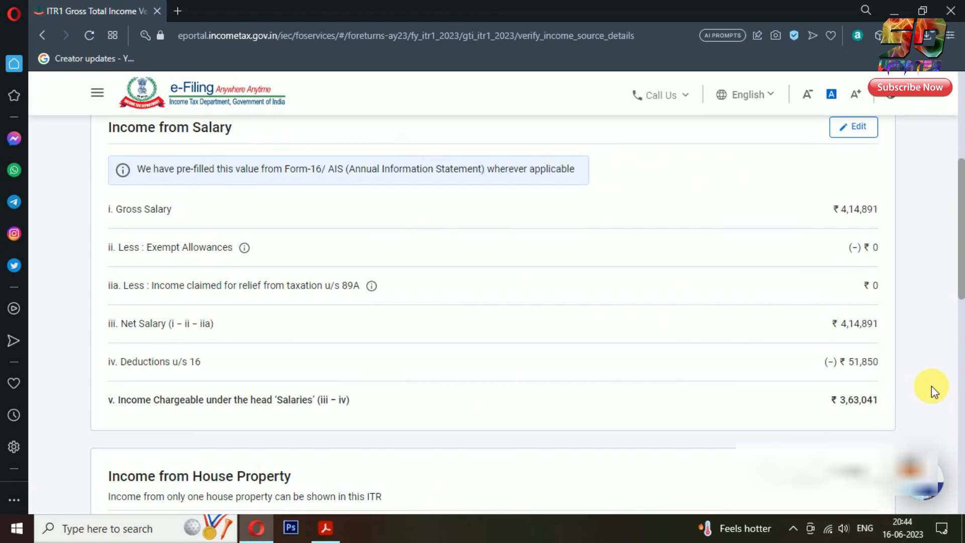
Confirm the ₹3,63,041 Gross Total Income on the Verify income source details page
scroll(457, 344, "down", 5)
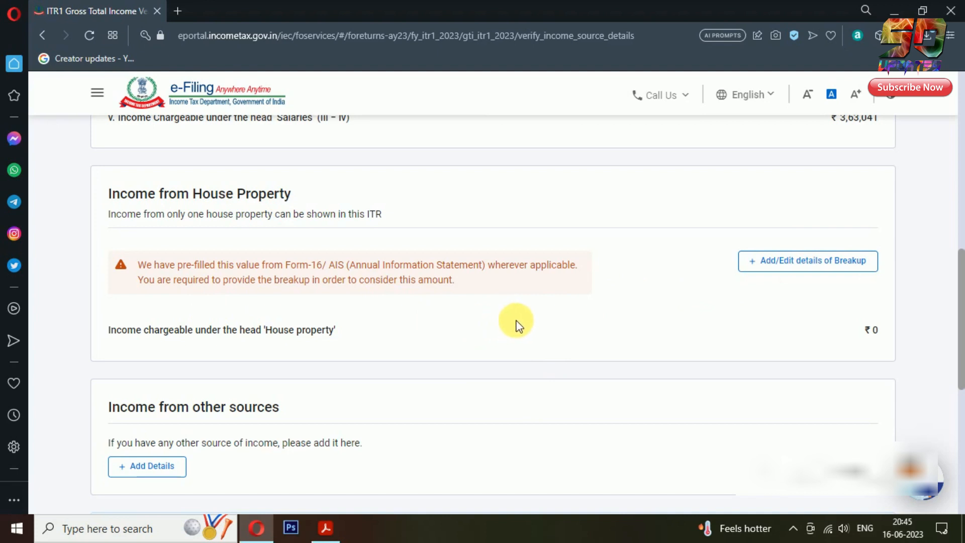
scroll(614, 302, "down", 3)
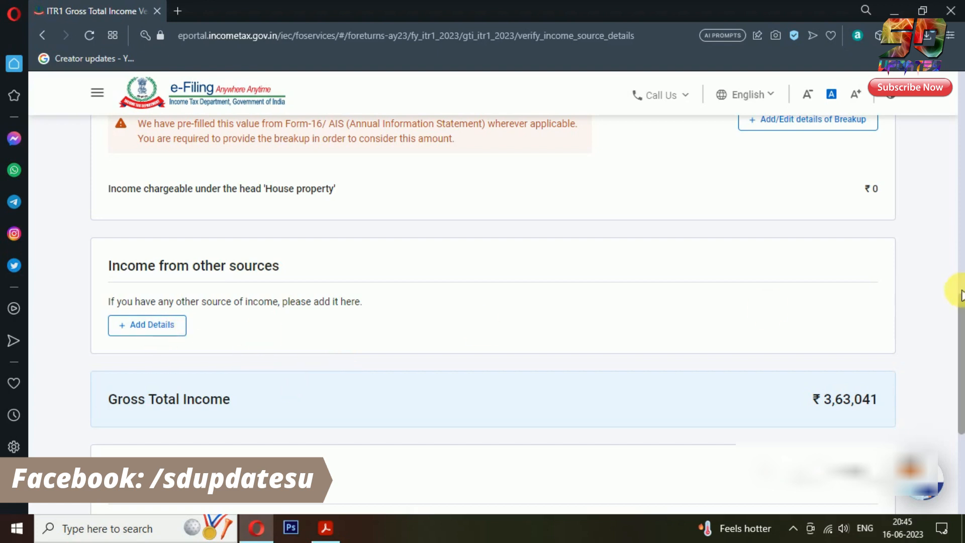
scroll(955, 288, "down", 4)
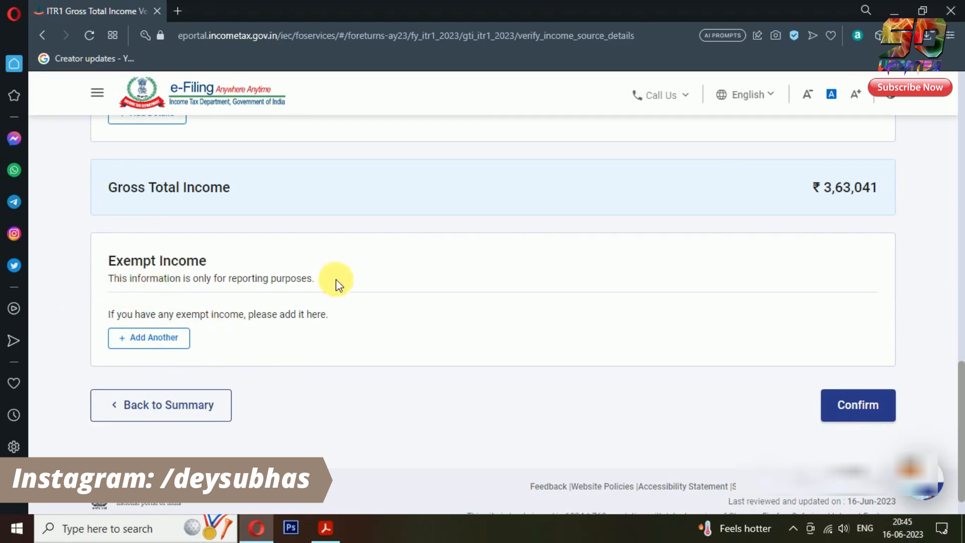
scroll(950, 263, "down", 1)
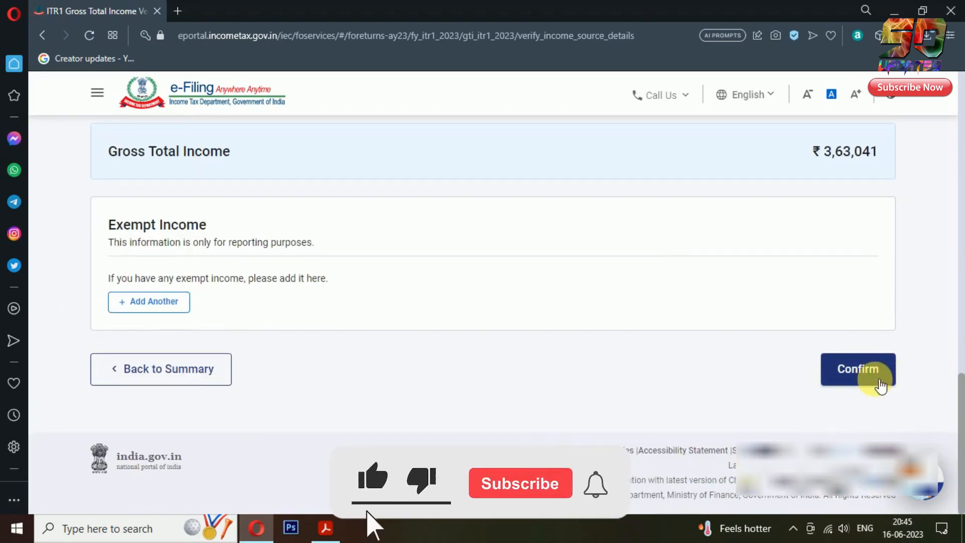
left_click(887, 385)
scroll(936, 349, "down", 3)
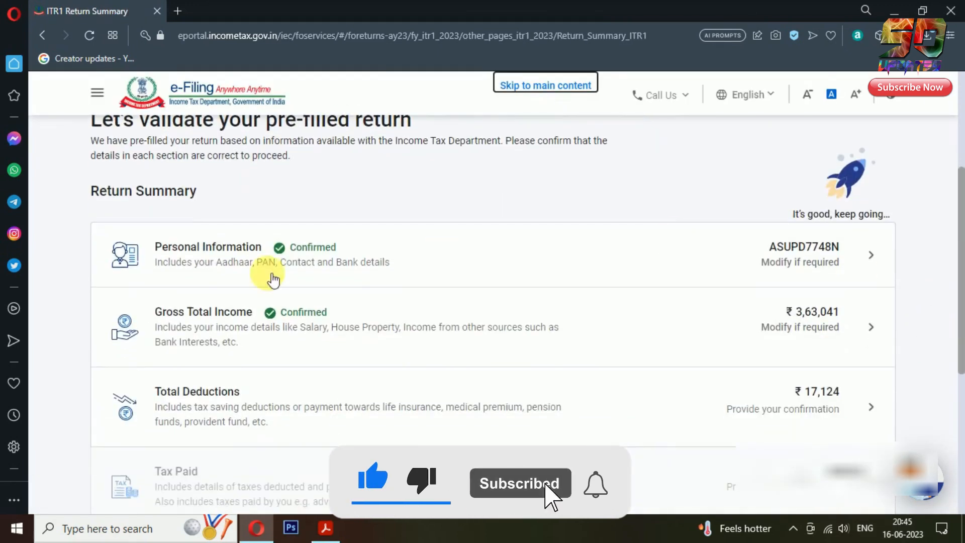
Open the Total Deductions section of the Return Summary for confirmation
scroll(803, 282, "down", 2)
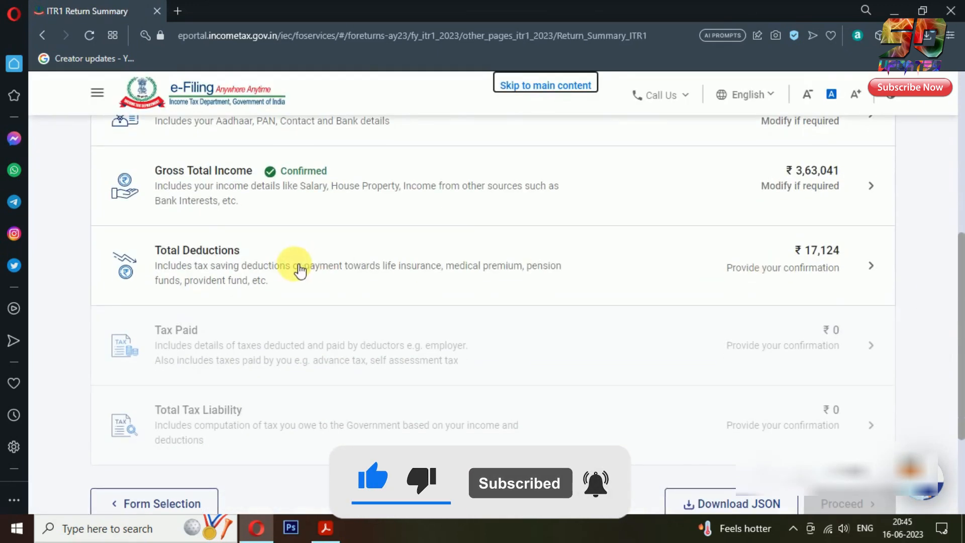
left_click(864, 266)
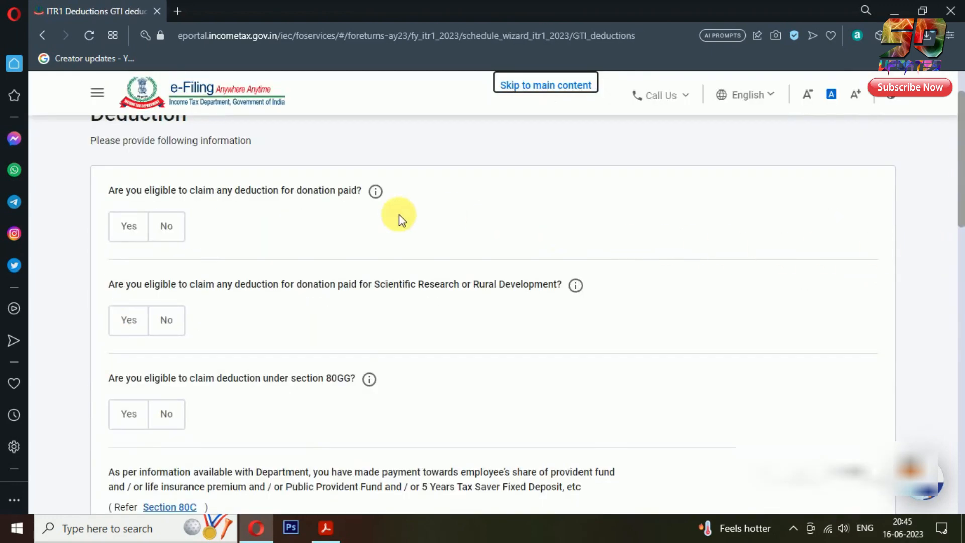
scroll(256, 206, "down", 3)
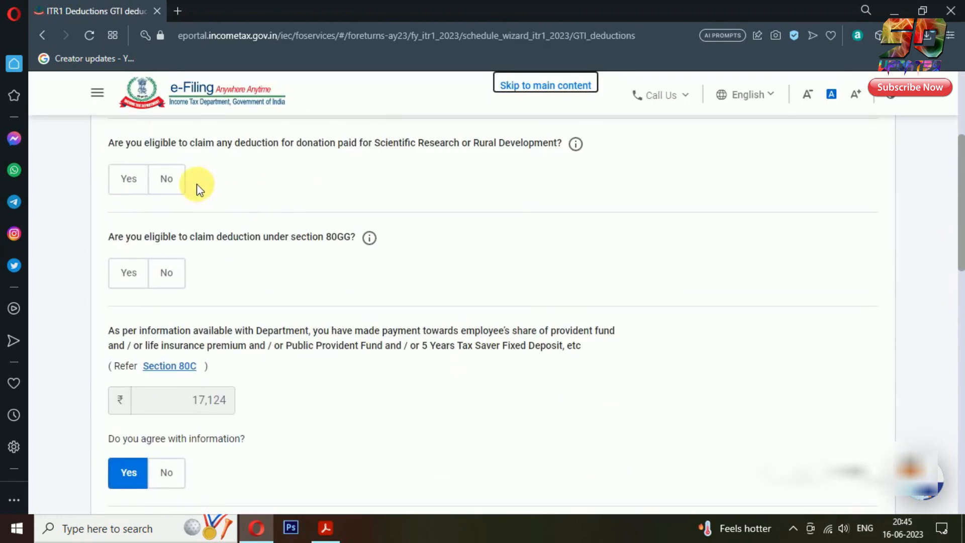
scroll(397, 295, "up", 5)
scroll(396, 291, "down", 3)
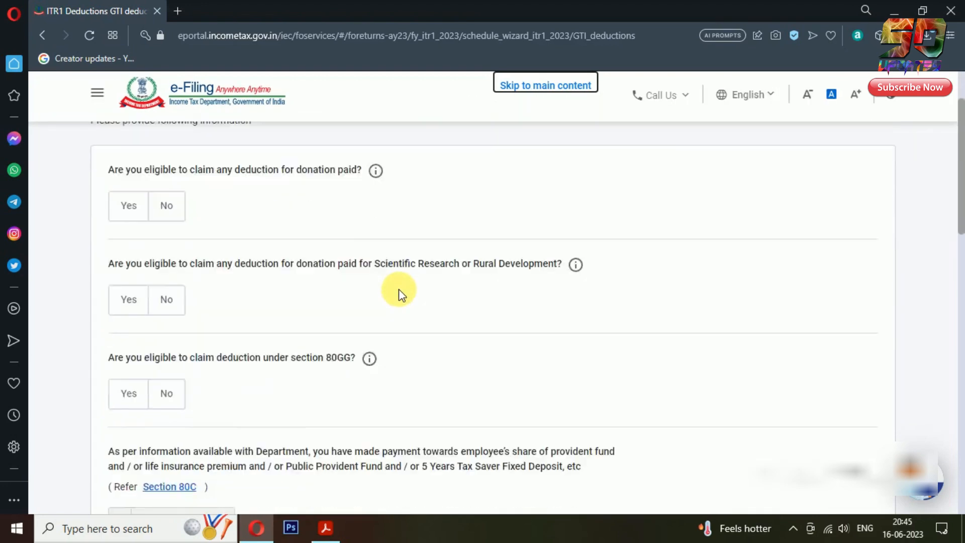
scroll(500, 295, "up", 2)
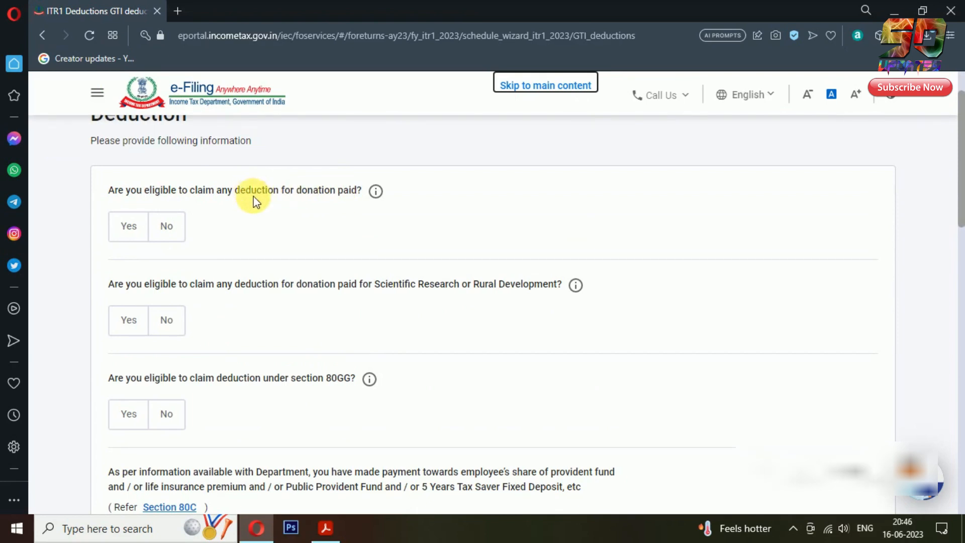
Answer No to the donation and Scientific Research/Rural Development questions, then view Form 16
left_click(181, 231)
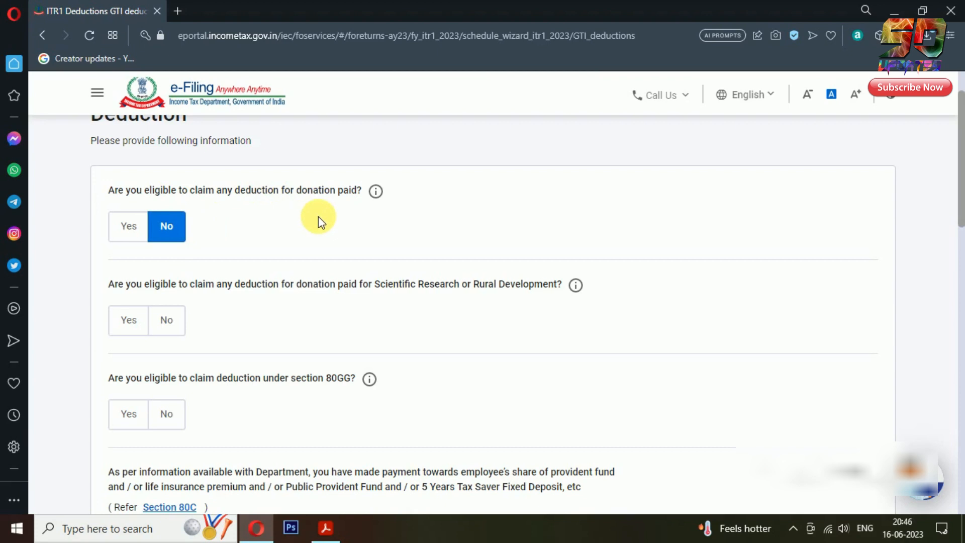
left_click(182, 320)
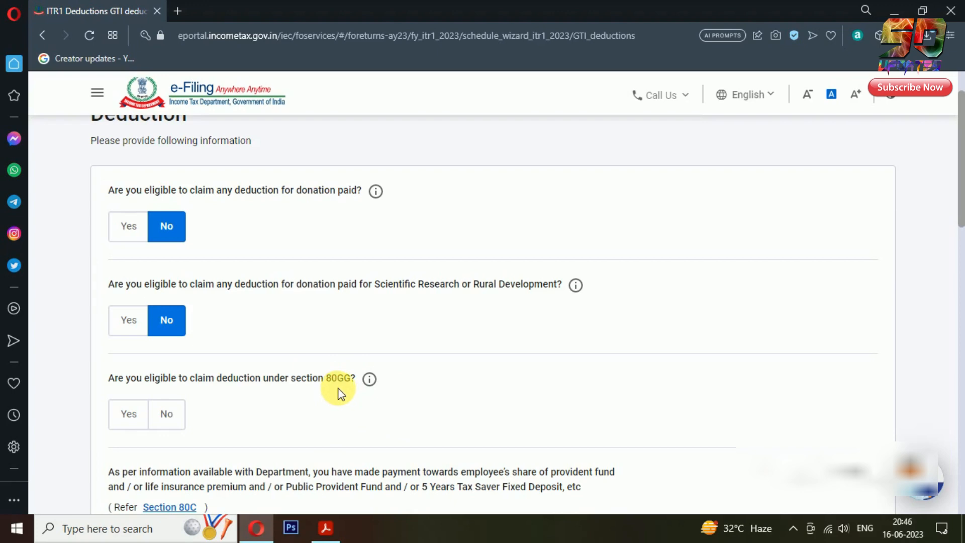
left_click(327, 536)
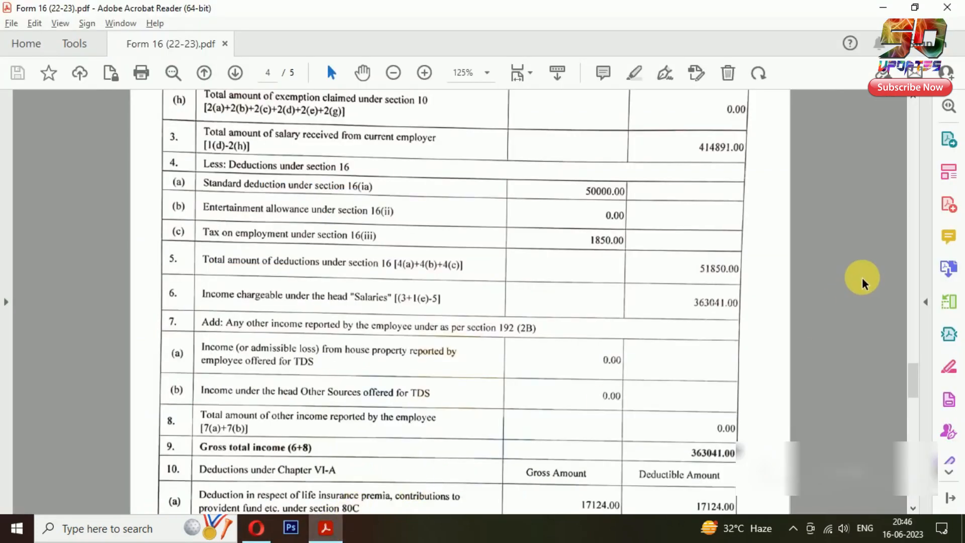
Scroll Form 16 to page 5 to show the 80CCD(2) through 80TTA deduction rows
scroll(861, 283, "down", 3)
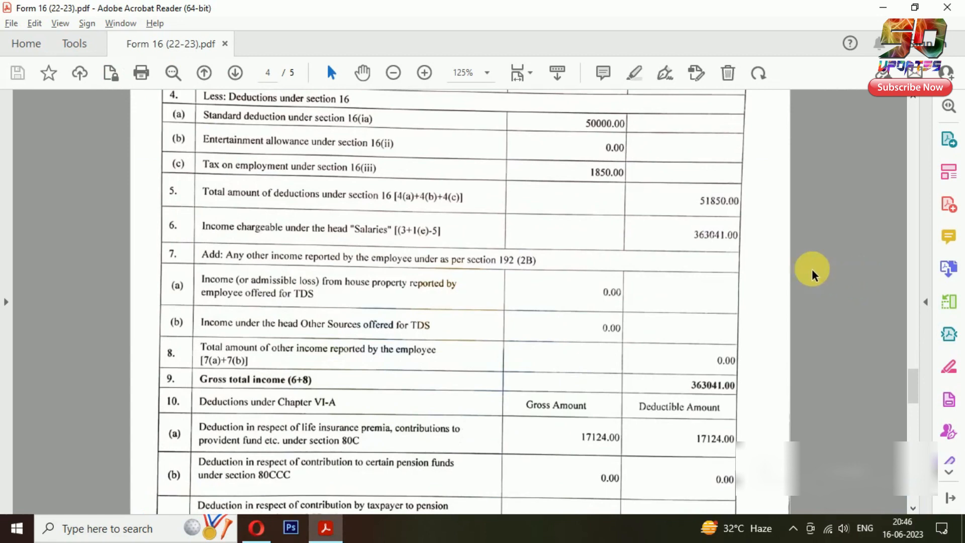
scroll(673, 276, "down", 5)
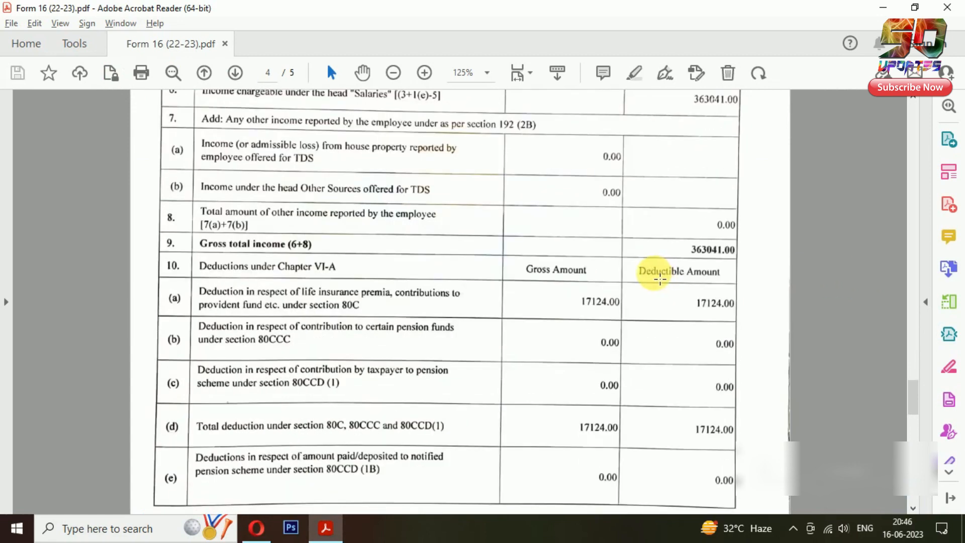
scroll(334, 345, "down", 5)
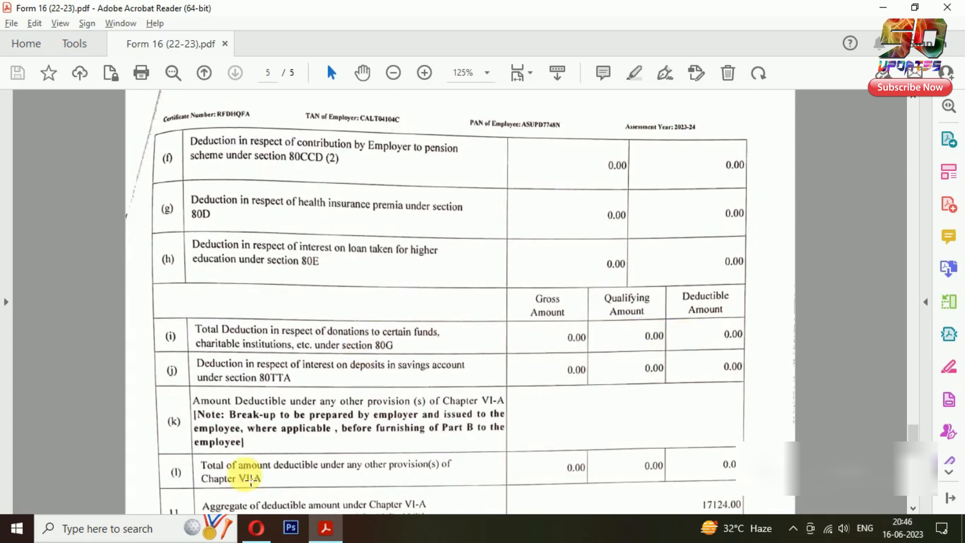
Decline 80GG and verify the prefilled 80C amount 17,124 against Form 16
left_click(257, 528)
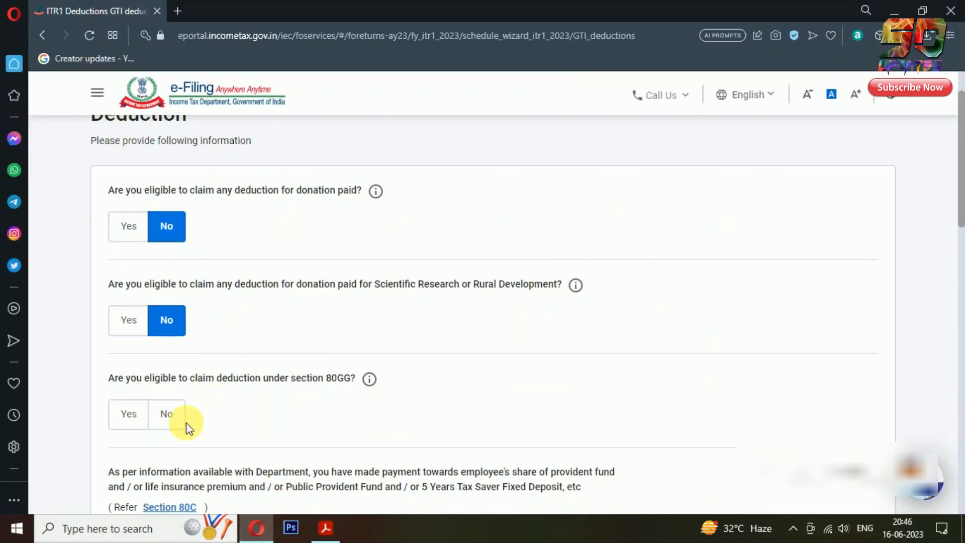
left_click(171, 418)
scroll(574, 346, "down", 5)
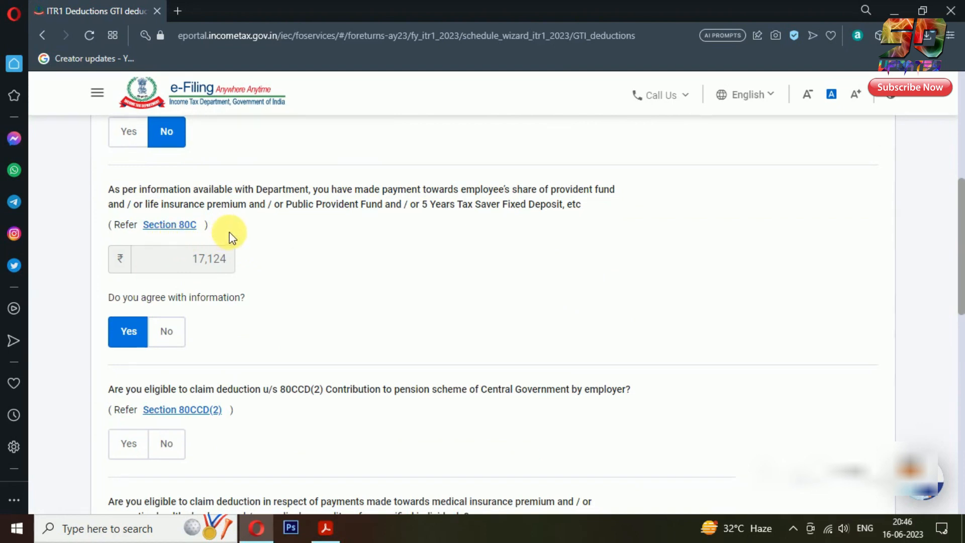
left_click_drag(192, 262, 229, 259)
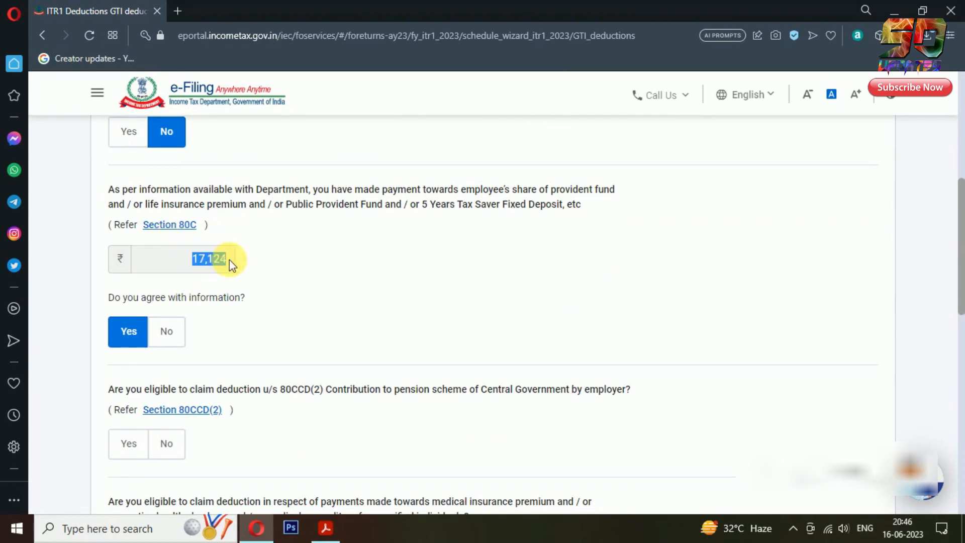
left_click(318, 269)
left_click(326, 528)
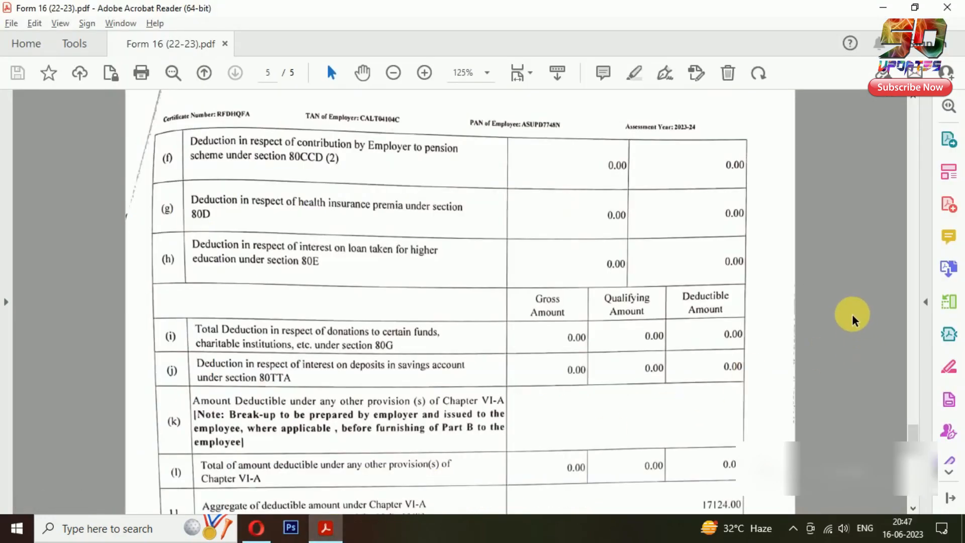
scroll(850, 313, "up", 8)
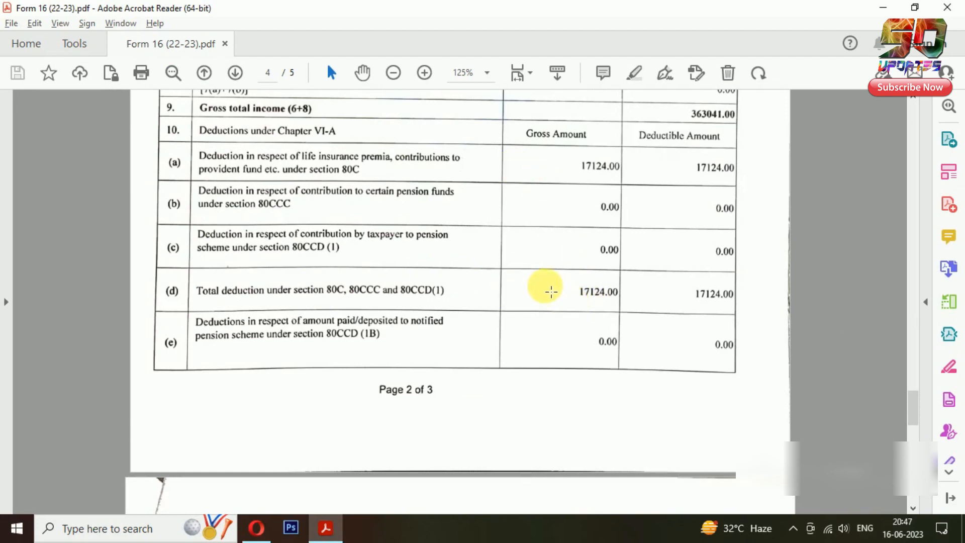
left_click_drag(541, 282, 649, 310)
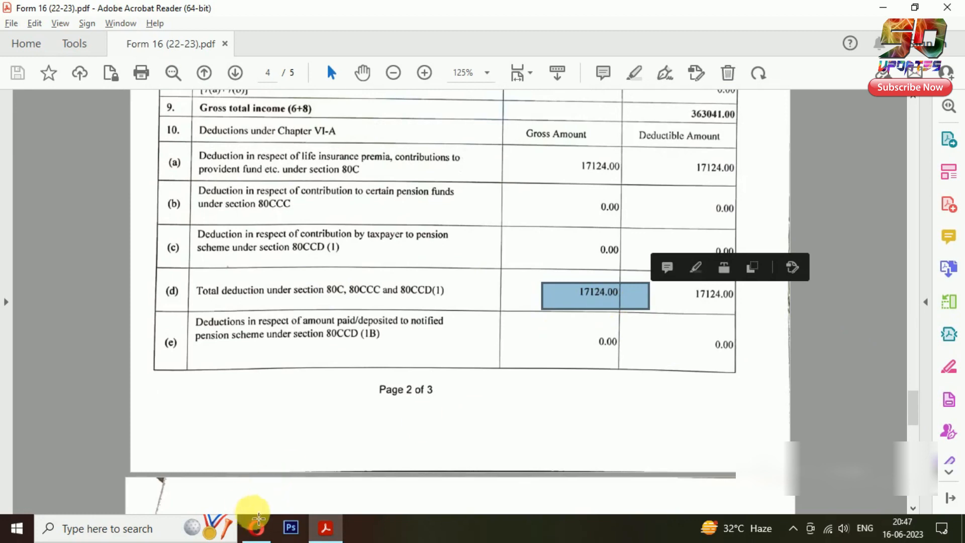
left_click(257, 528)
scroll(787, 329, "down", 4)
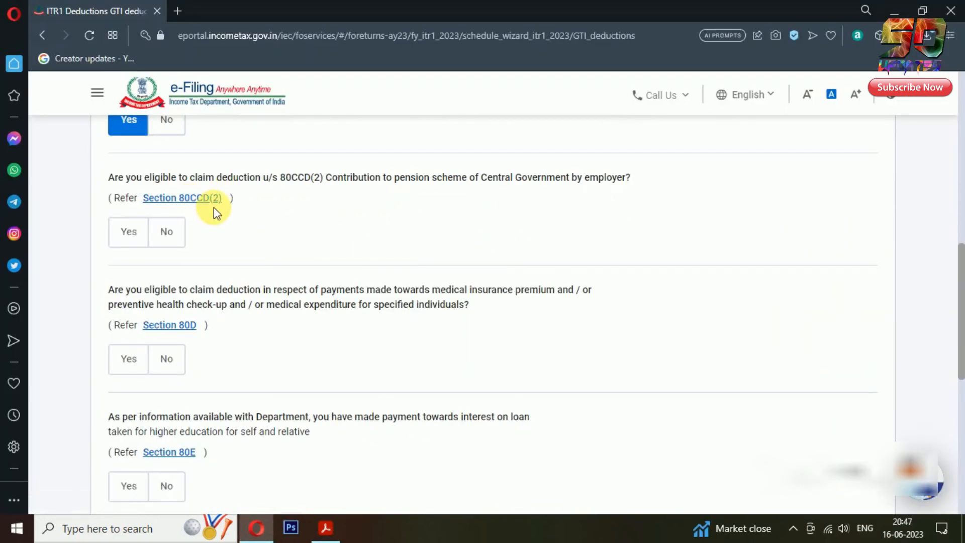
Check 80CCD(2) and 80D in Form 16 and answer No to both
left_click(326, 528)
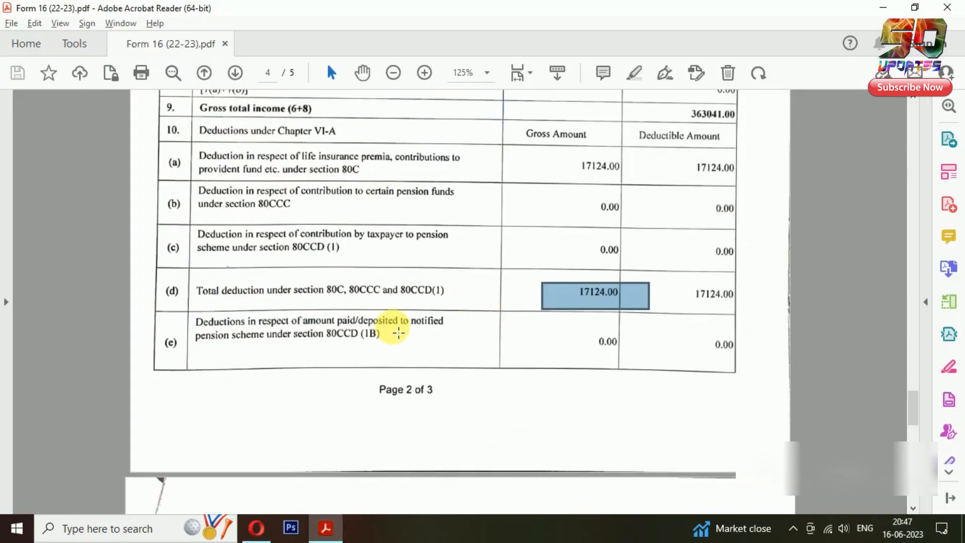
scroll(398, 333, "down", 5)
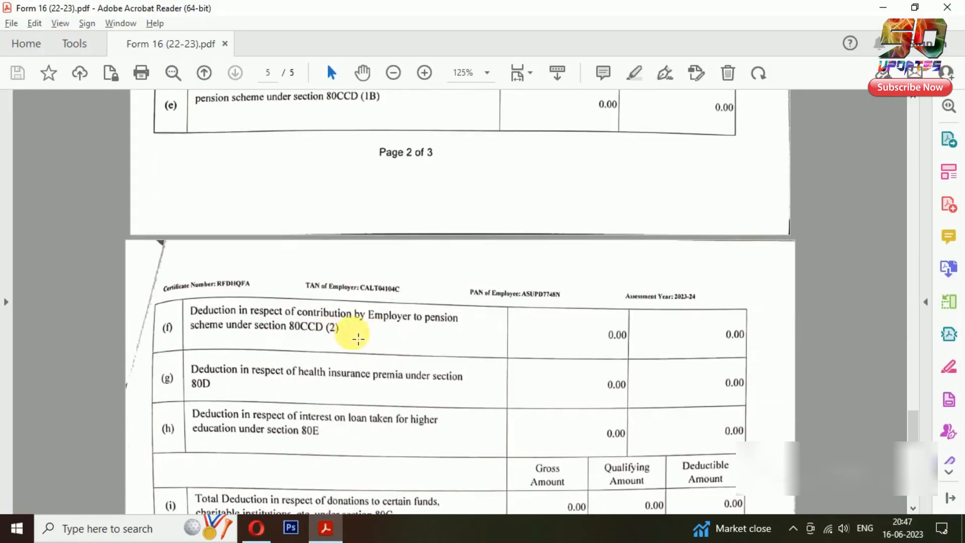
left_click(257, 528)
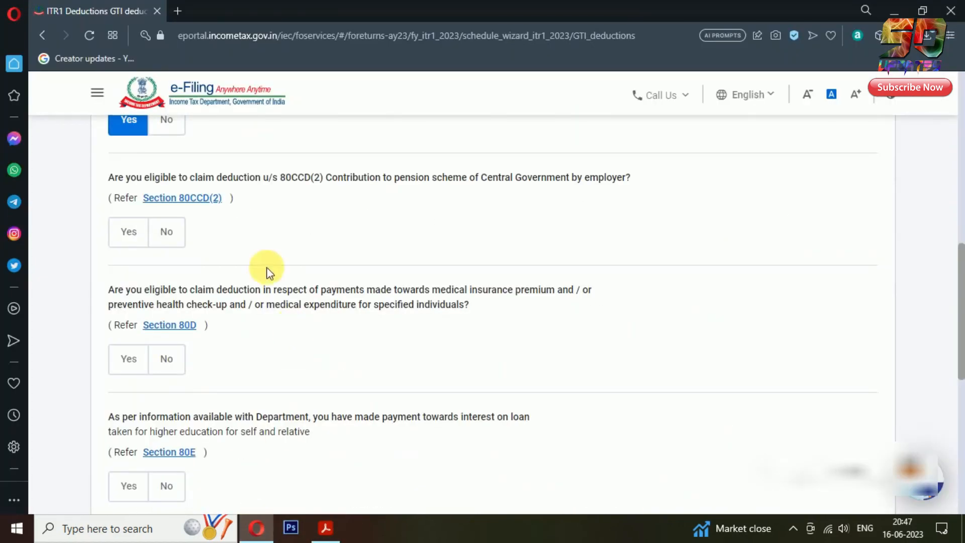
left_click(161, 235)
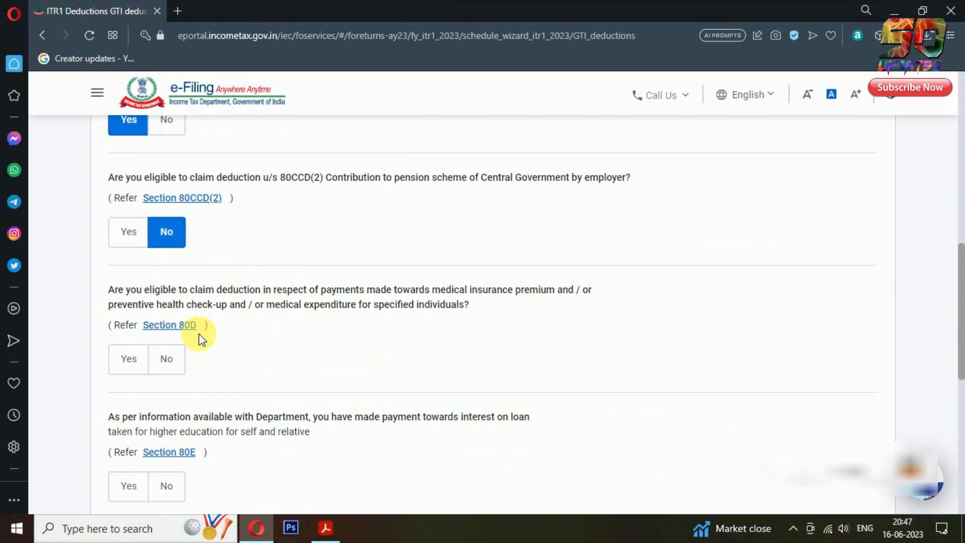
left_click(326, 528)
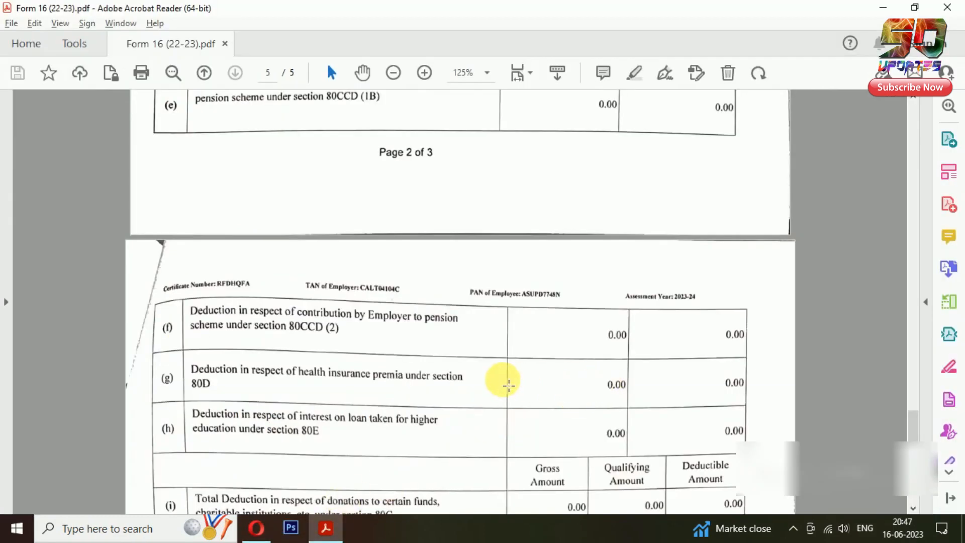
scroll(398, 362, "down", 3)
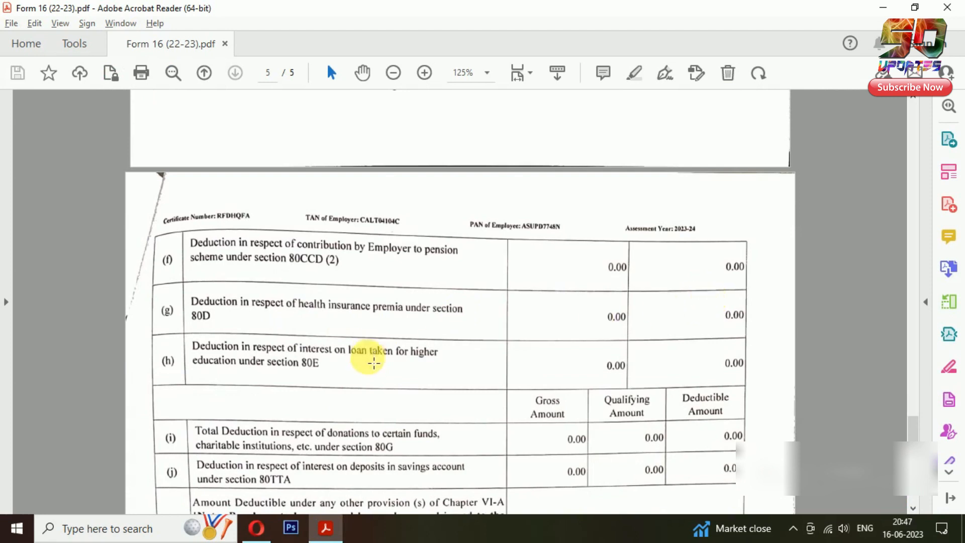
left_click(256, 528)
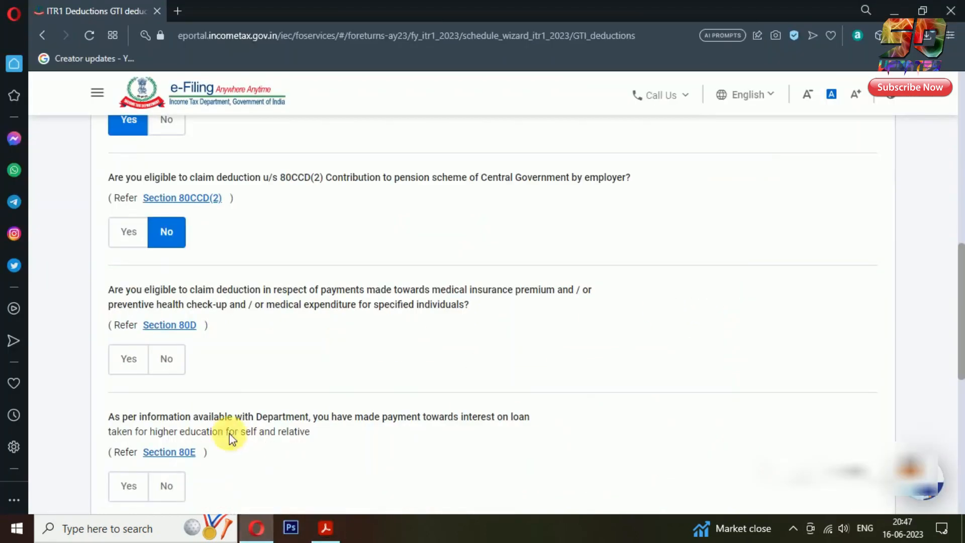
left_click_drag(168, 359, 179, 361)
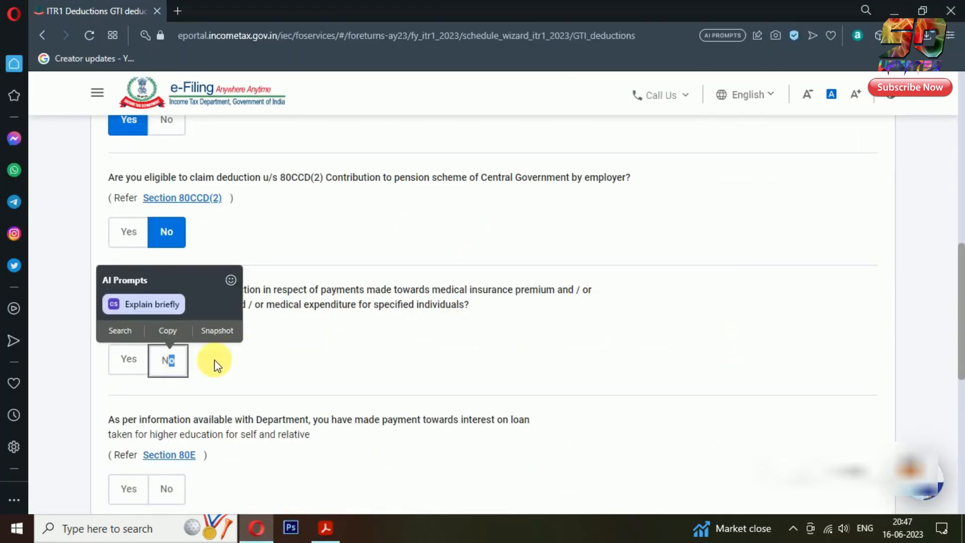
left_click(178, 360)
Answer No to 80E and 80TTA after checking Form 16, ending on its page 4
scroll(302, 352, "down", 3)
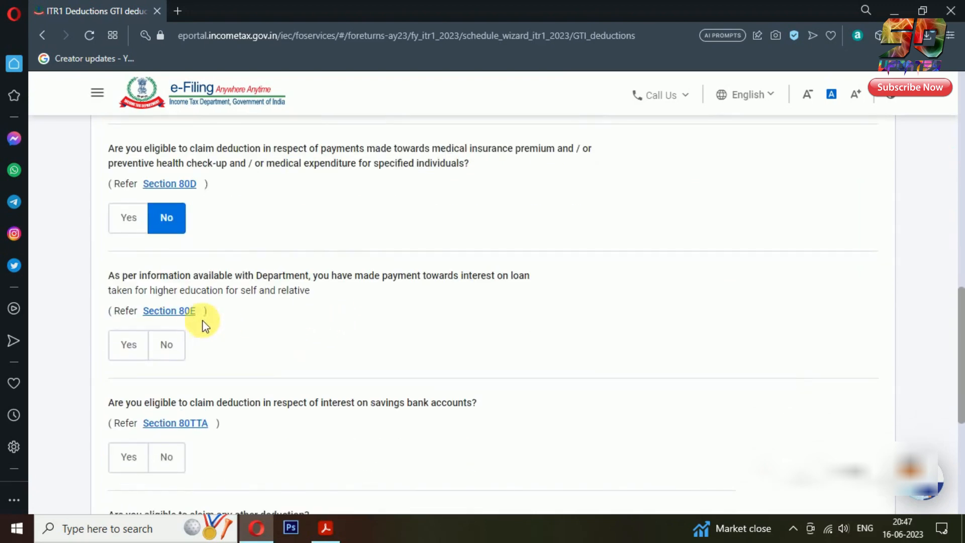
left_click(169, 346)
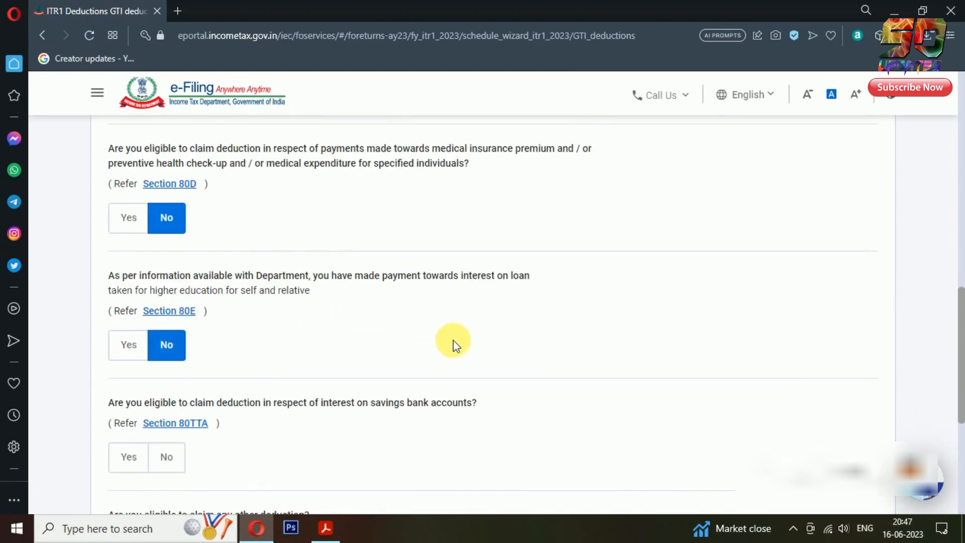
scroll(453, 341, "down", 3)
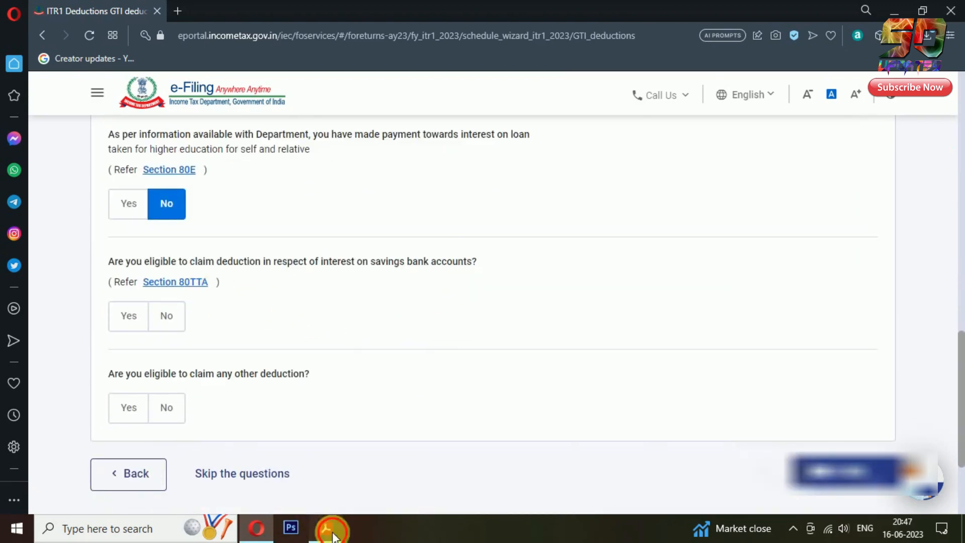
left_click(333, 537)
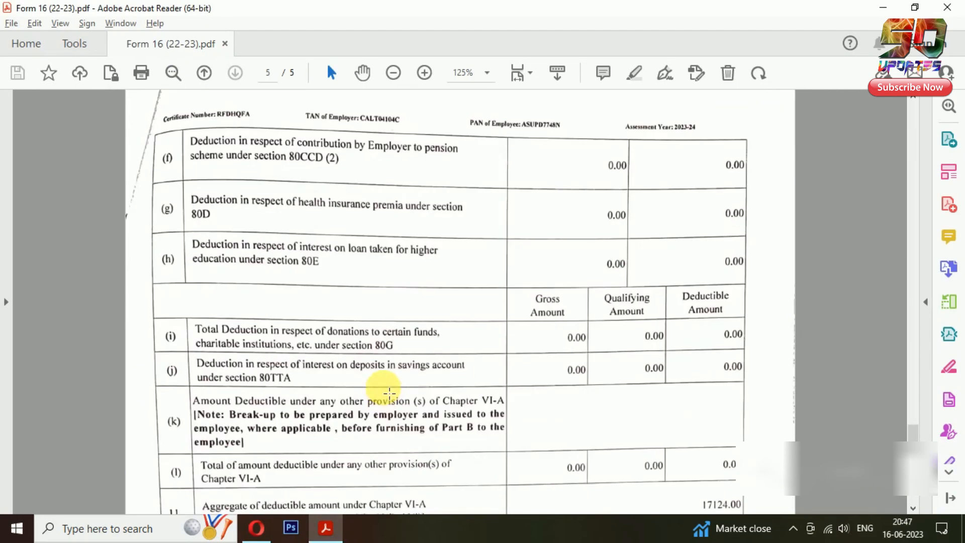
left_click(257, 527)
left_click(176, 323)
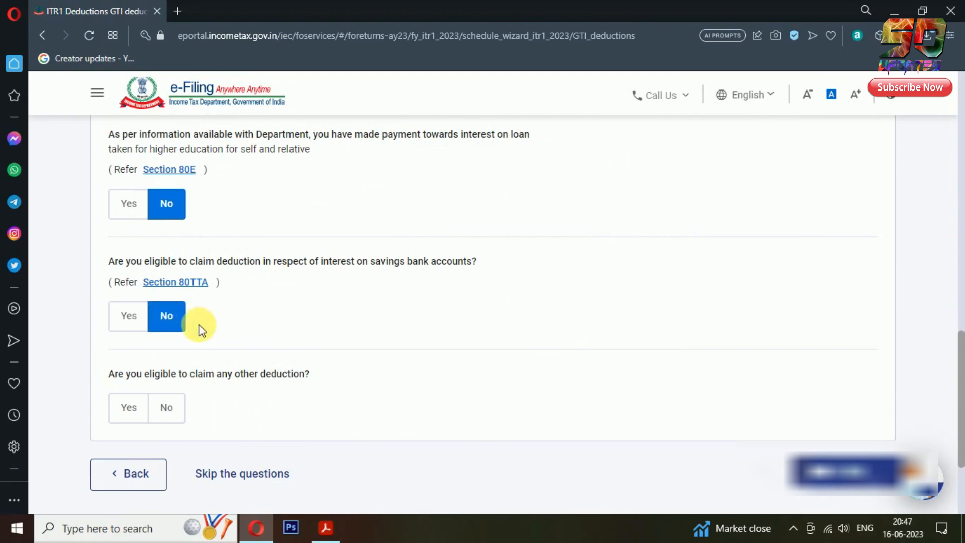
scroll(200, 330, "down", 2)
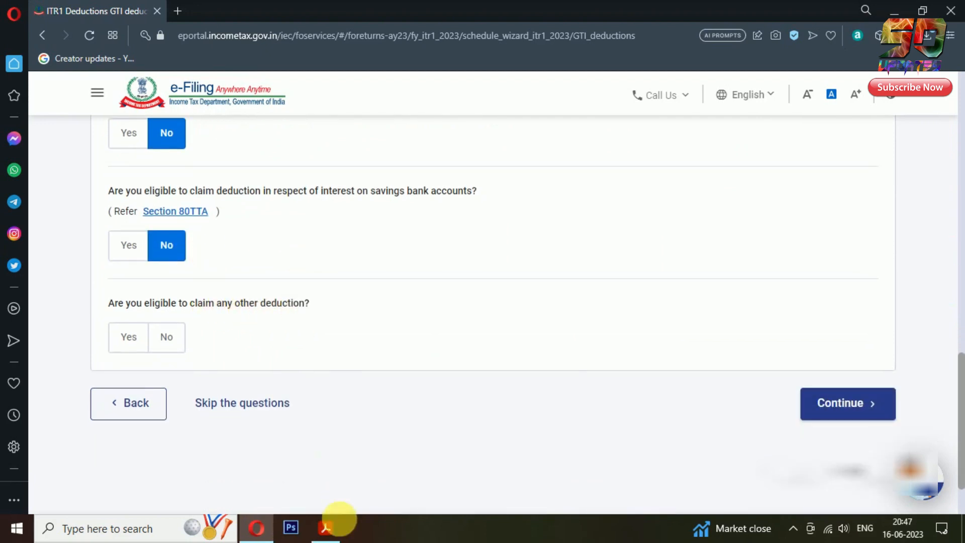
left_click(327, 528)
scroll(757, 404, "up", 5)
scroll(759, 402, "up", 3)
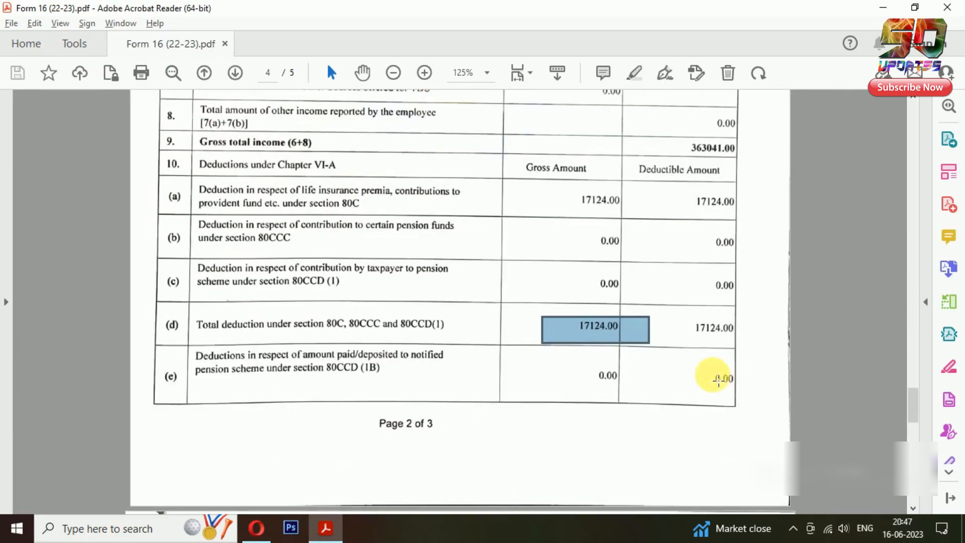
left_click(654, 377)
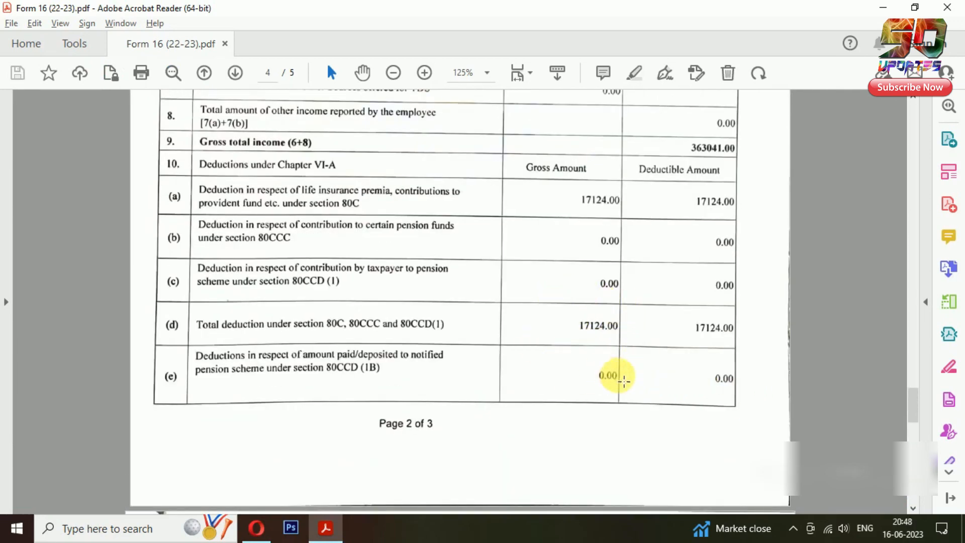
scroll(636, 372, "down", 9)
scroll(618, 332, "down", 4)
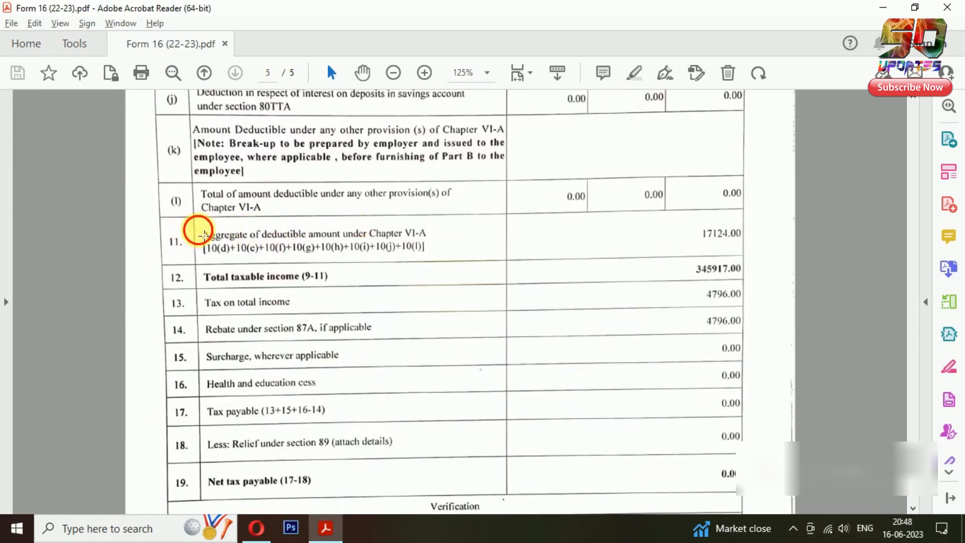
left_click_drag(206, 234, 787, 243)
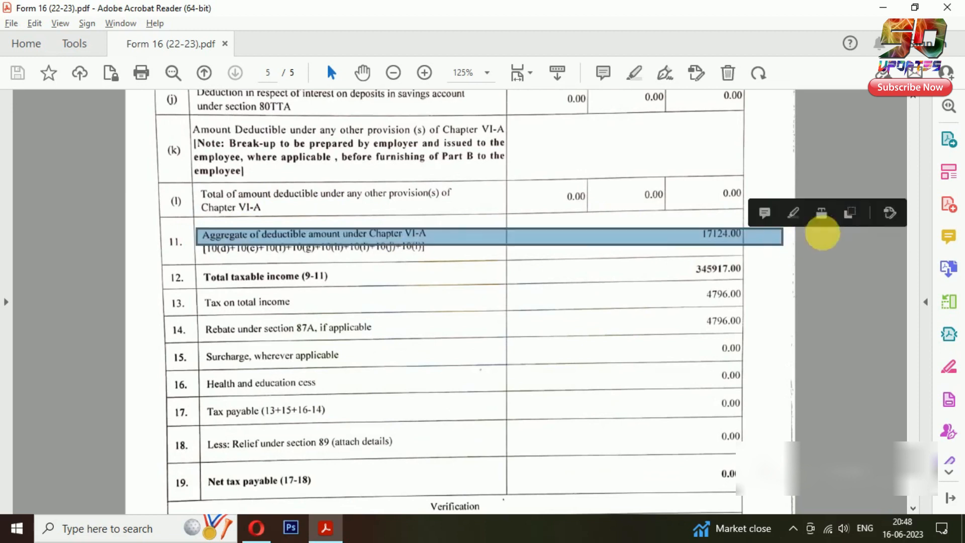
left_click(823, 233)
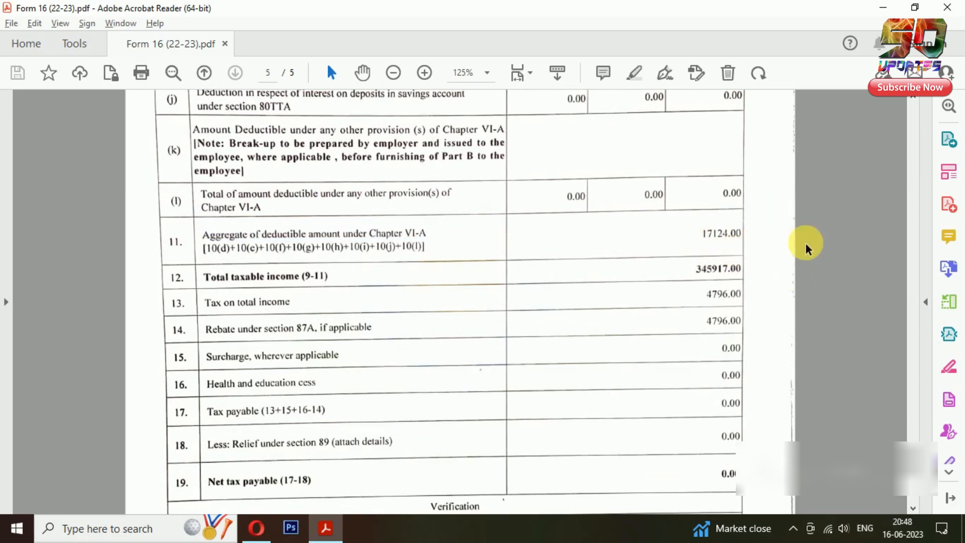
Answer No to claiming any other deduction and continue to verification
left_click(257, 528)
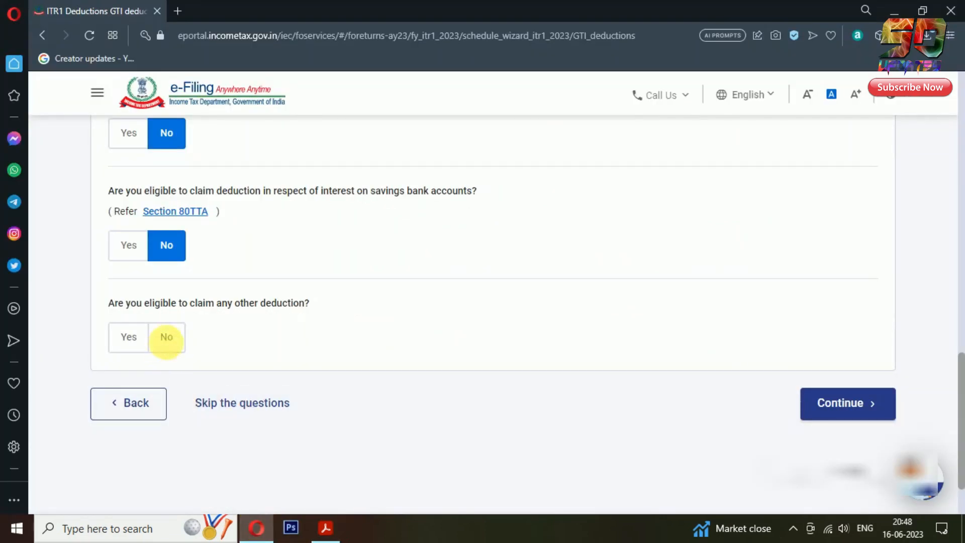
left_click(170, 342)
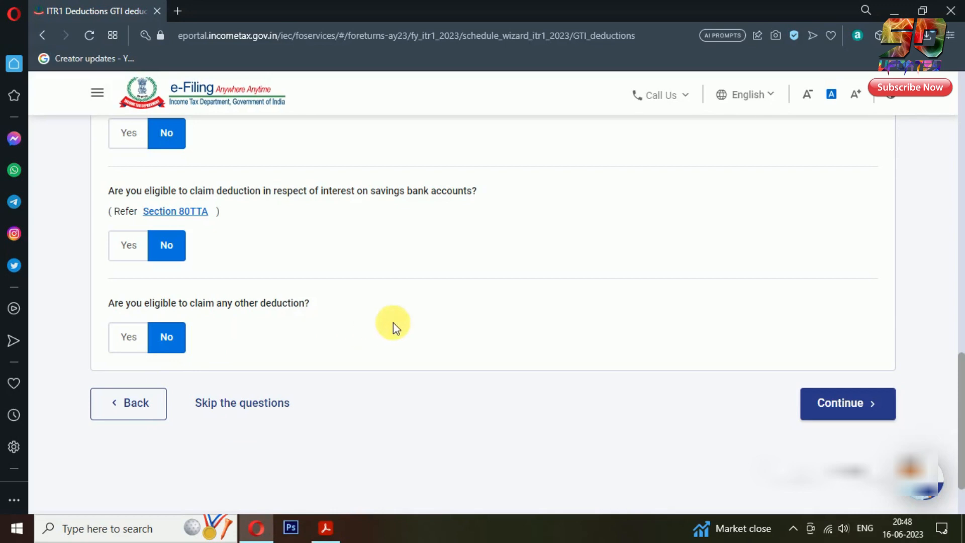
left_click(865, 418)
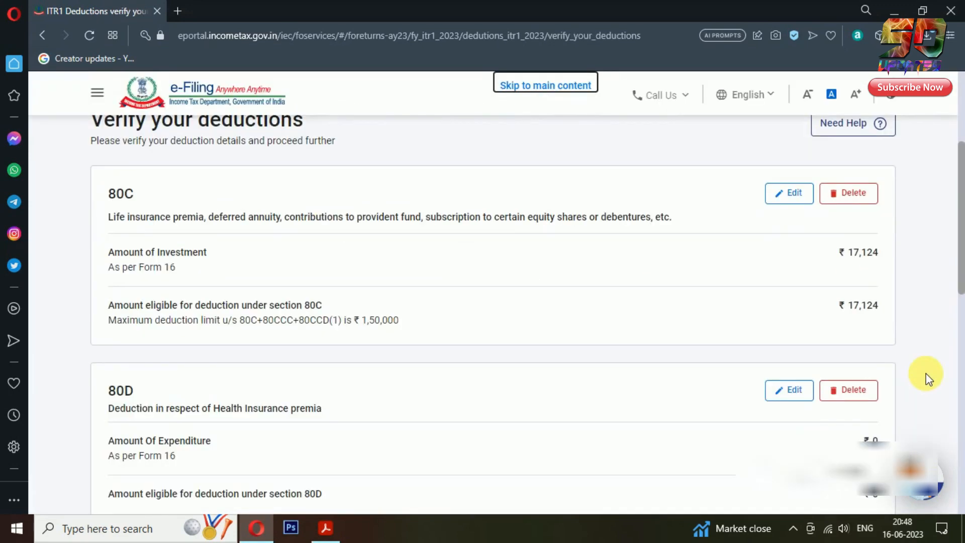
Confirm the deductions totalling ₹17,124 on the Verify your deductions page
scroll(957, 358, "down", 5)
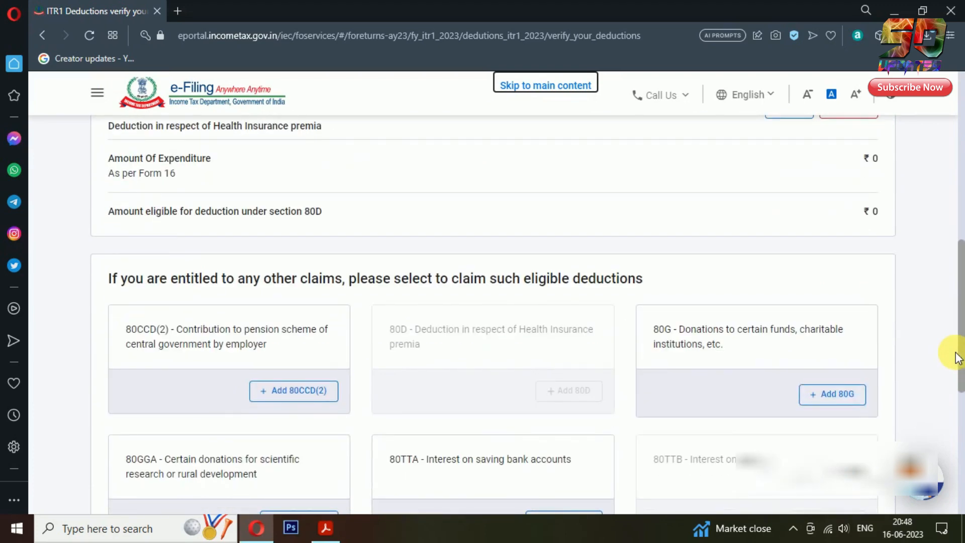
scroll(957, 358, "down", 3)
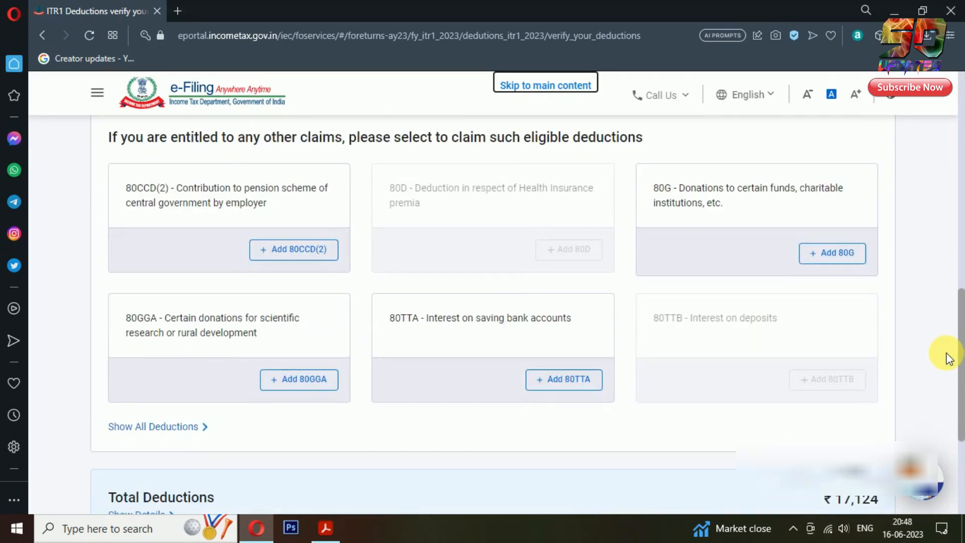
scroll(950, 358, "down", 4)
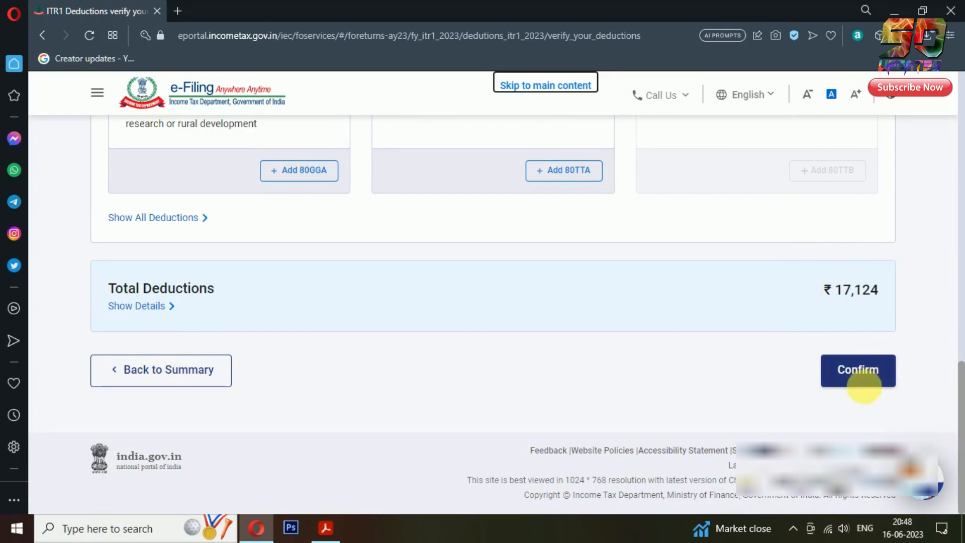
left_click(878, 389)
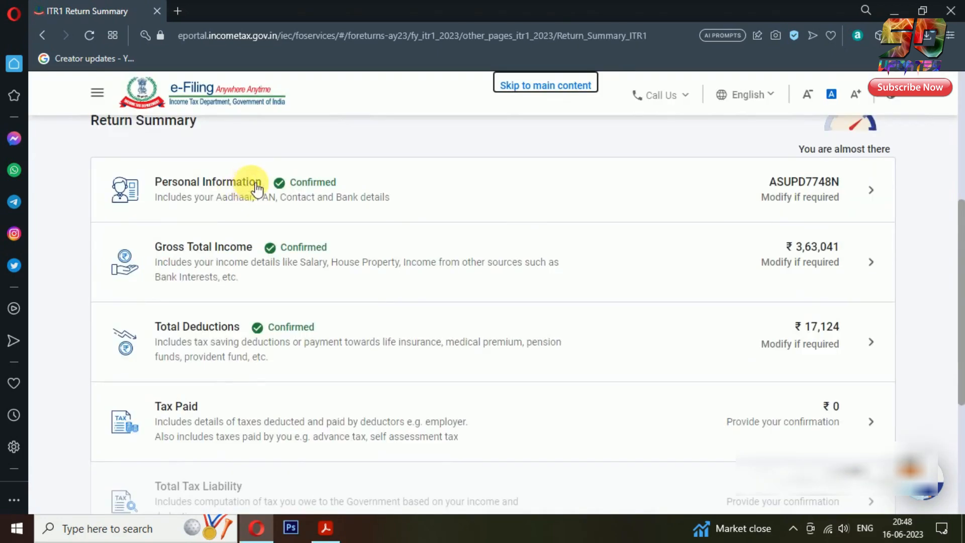
Confirm the Tax Paid section at ₹0
scroll(955, 254, "down", 3)
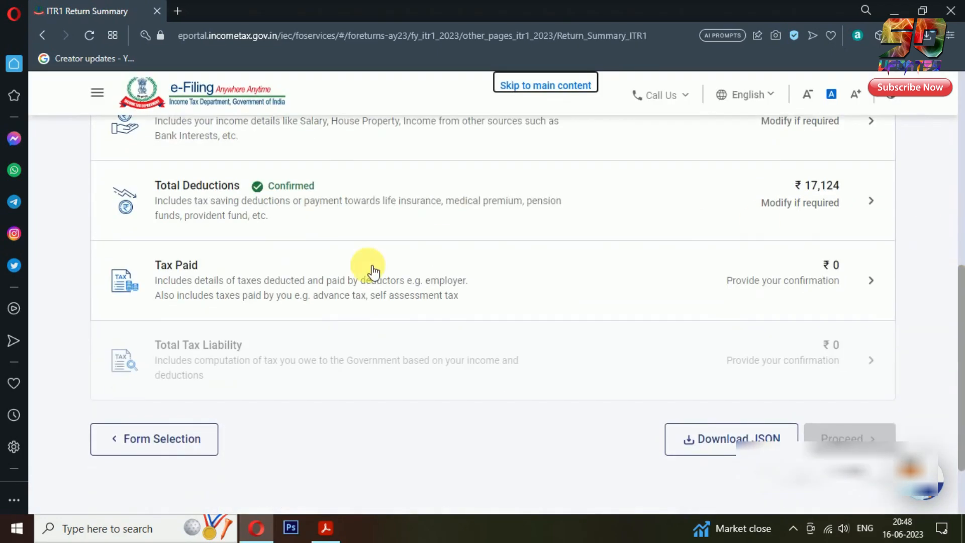
left_click(863, 267)
scroll(961, 246, "down", 3)
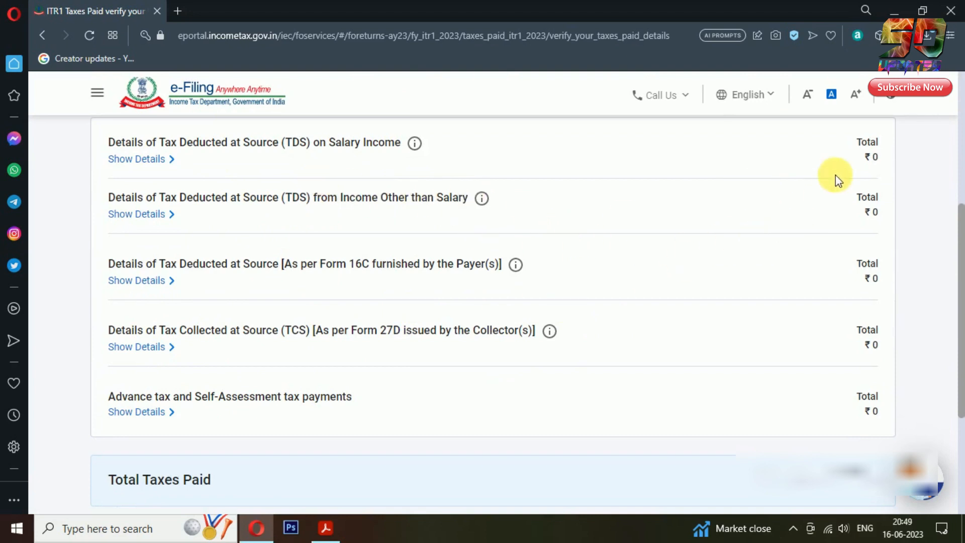
scroll(885, 153, "down", 1)
scroll(737, 323, "down", 1)
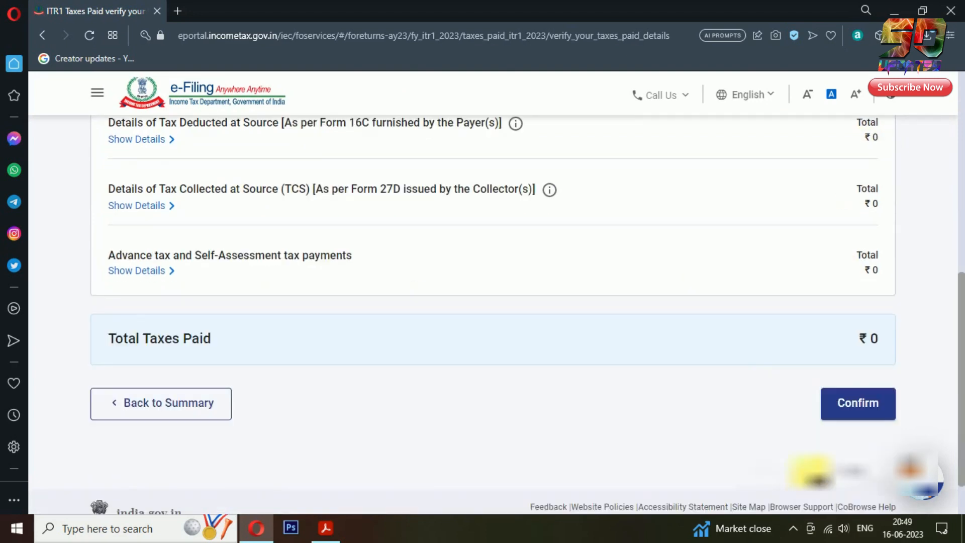
left_click(872, 405)
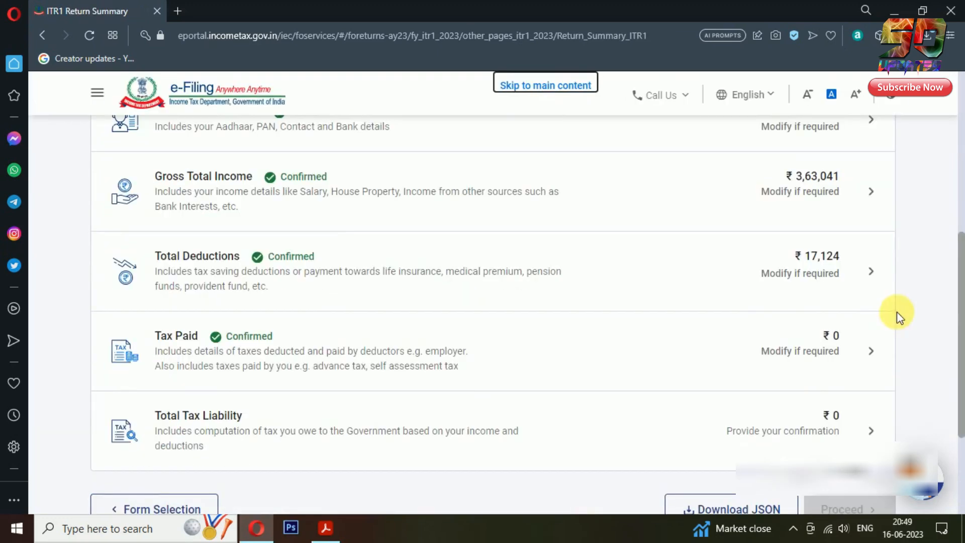
Open the Total Tax Liability section from the Return Summary
scroll(412, 171, "up", 1)
scroll(377, 397, "down", 2)
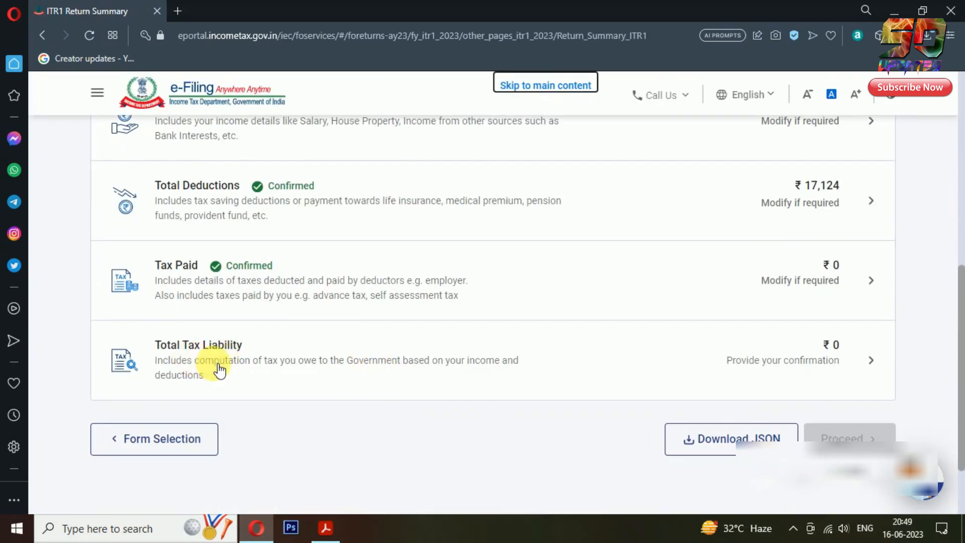
left_click(873, 353)
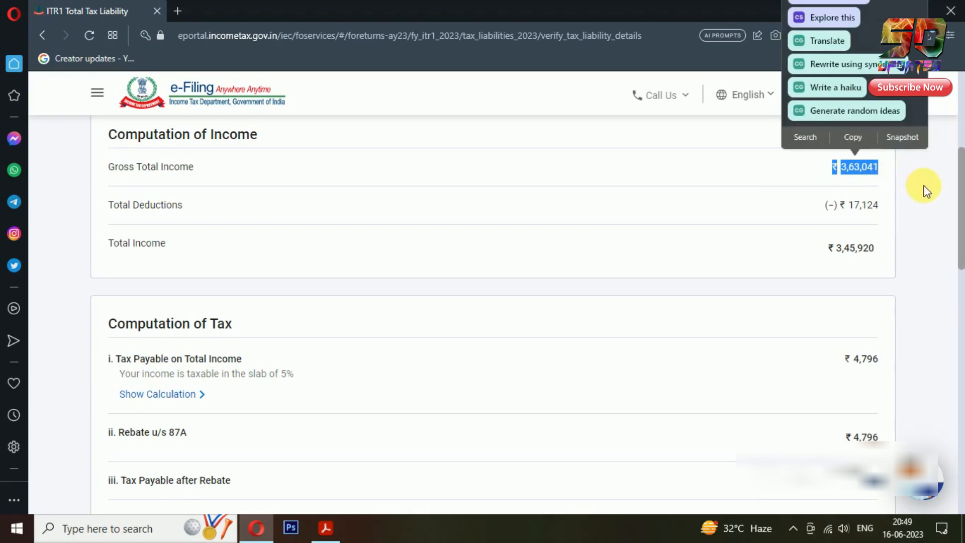
Review the computation (Total Income ₹3,45,920, rebate ₹4,796) and confirm ₹0 Total Tax Liability
left_click(928, 225)
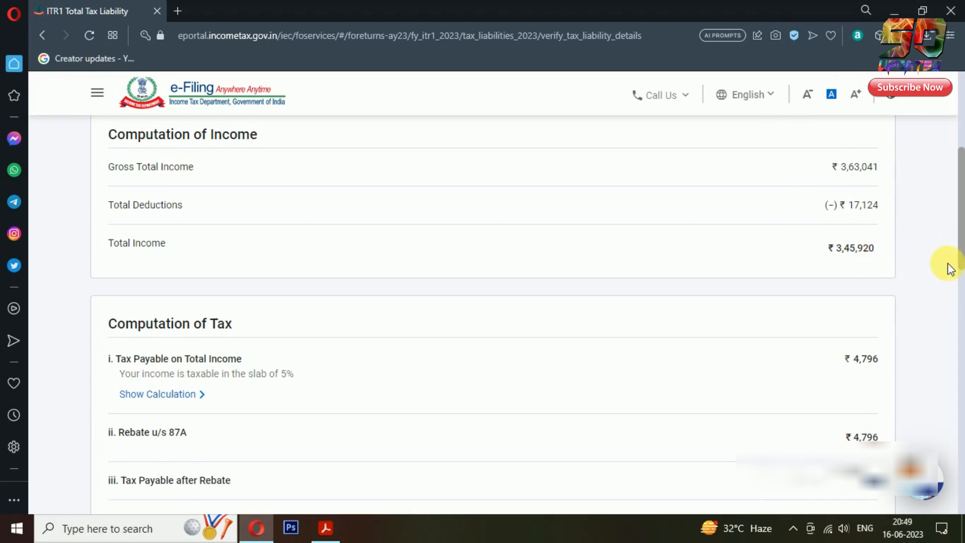
scroll(882, 251, "down", 1)
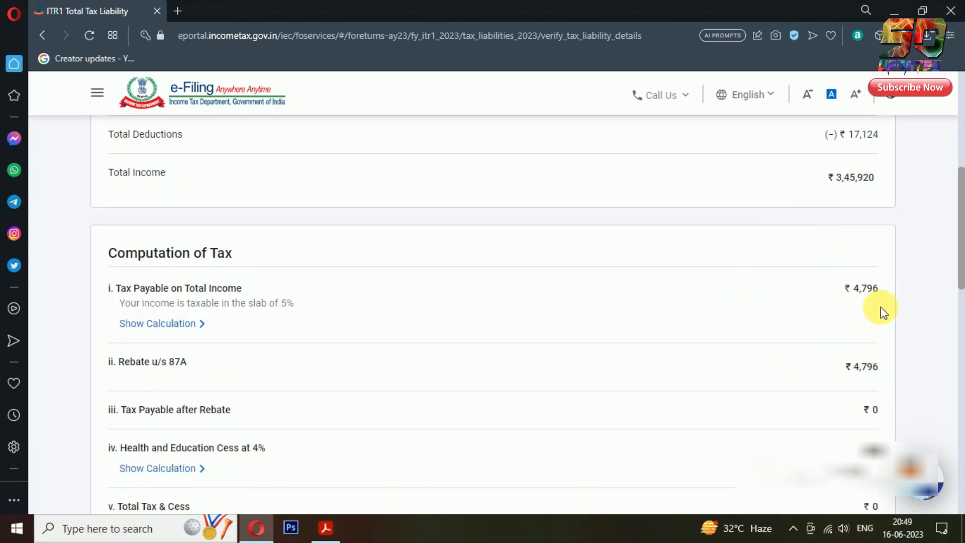
scroll(176, 299, "down", 2)
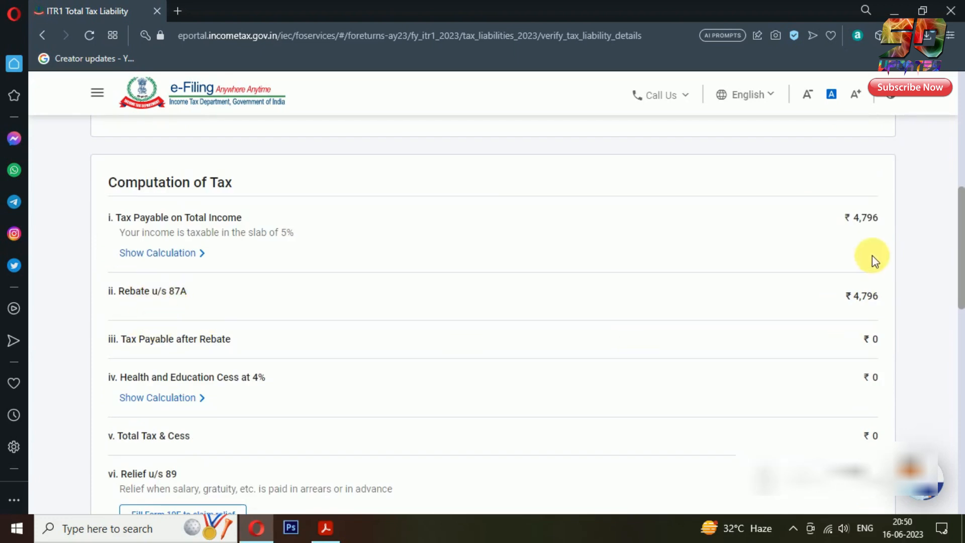
left_click(840, 297)
scroll(886, 287, "down", 1)
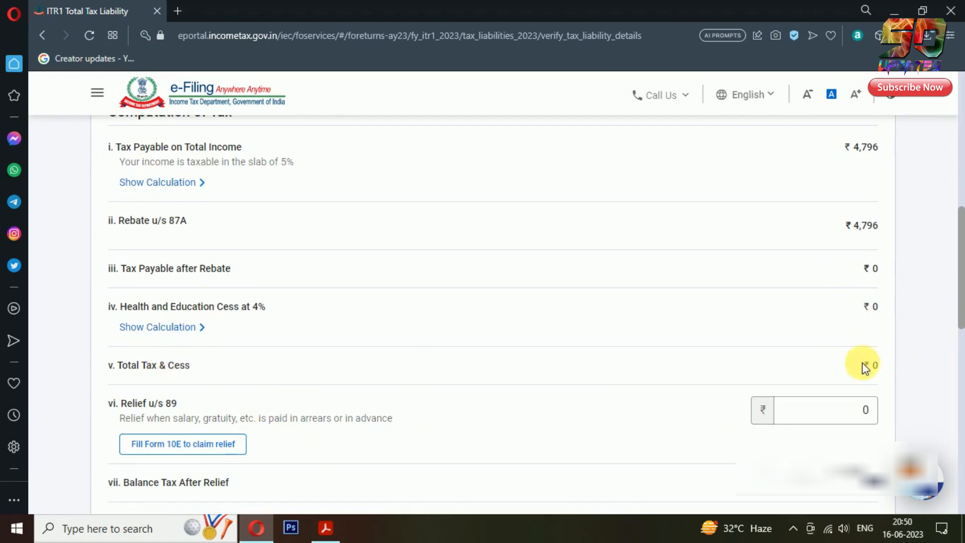
scroll(953, 367, "down", 4)
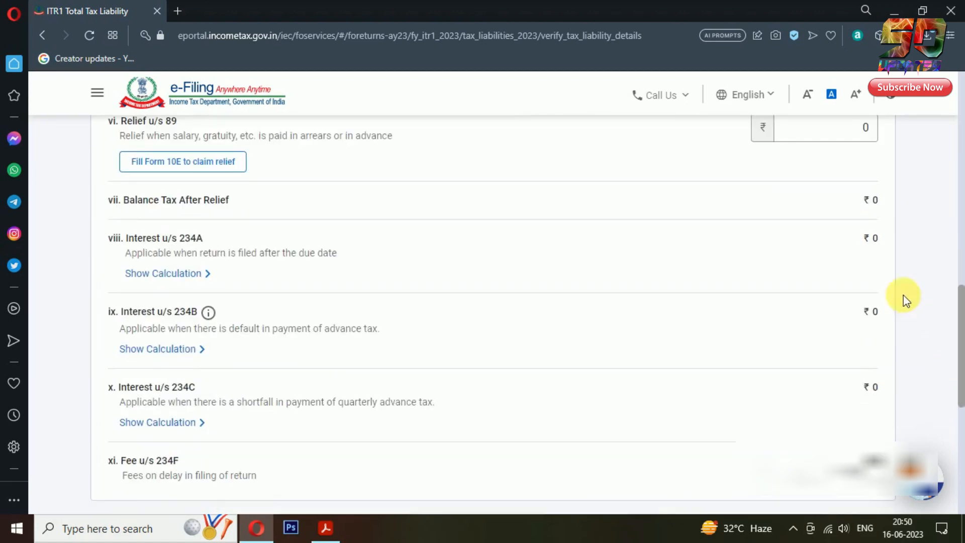
scroll(928, 361, "down", 2)
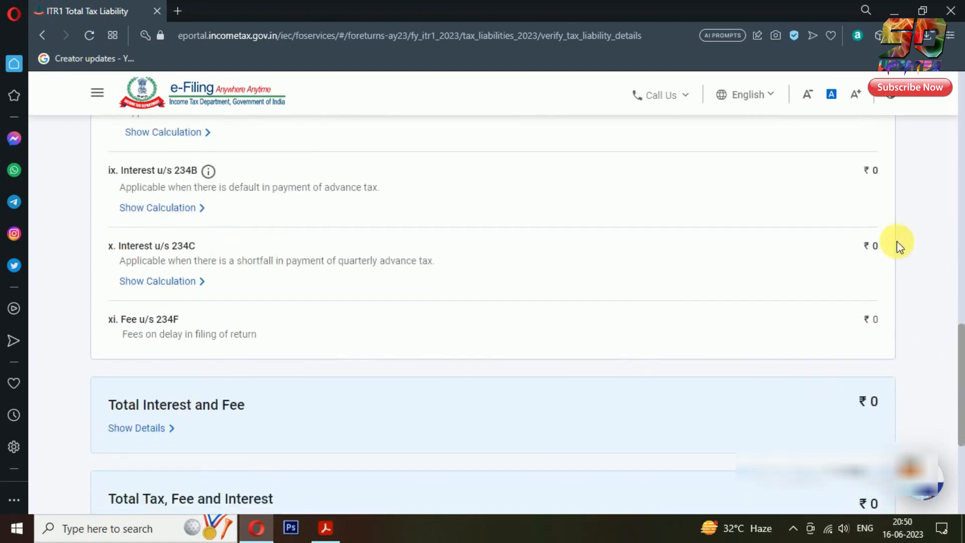
scroll(894, 349, "down", 2)
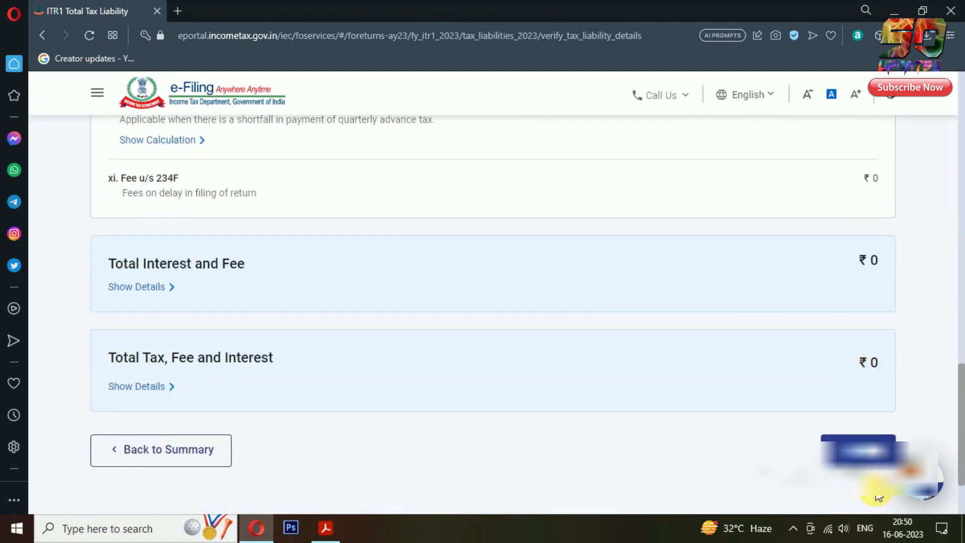
scroll(937, 381, "down", 1)
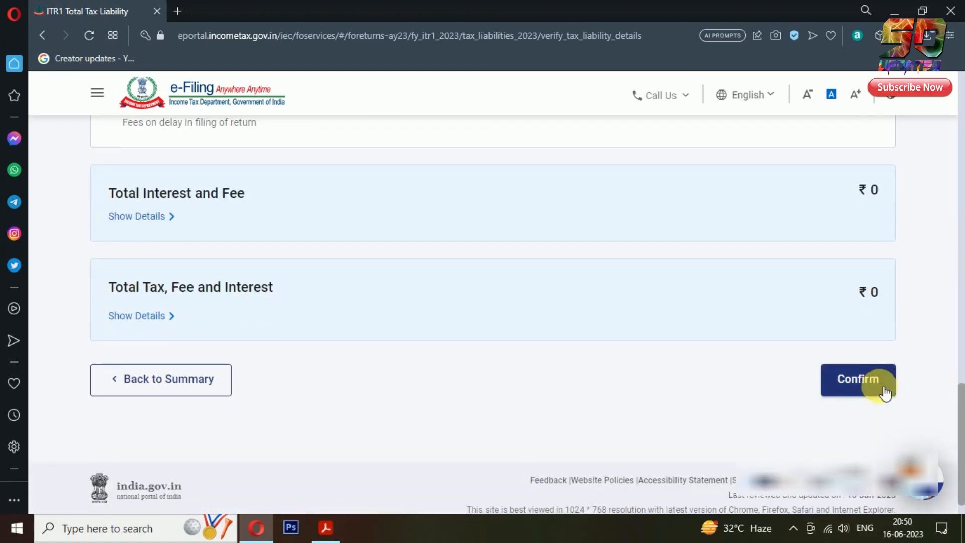
left_click(885, 393)
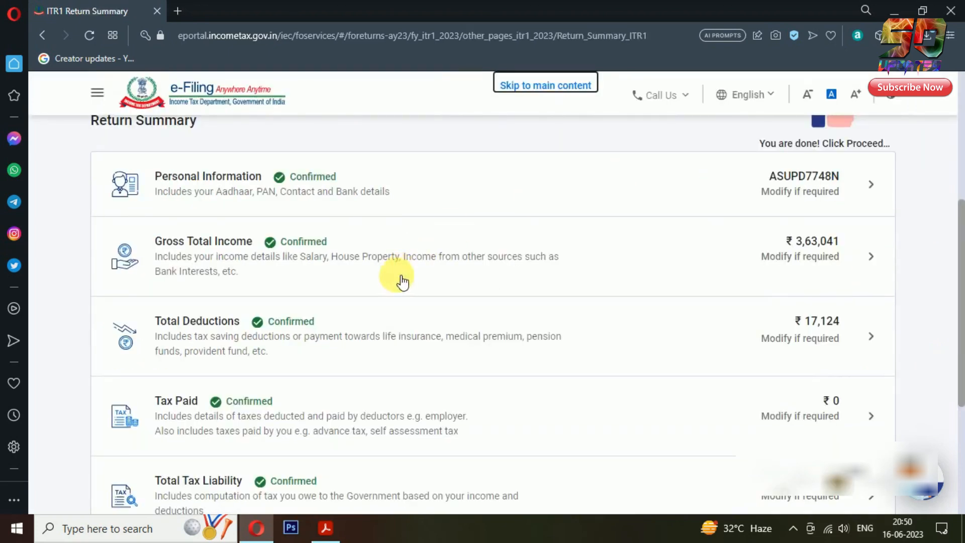
Proceed from the fully confirmed Return Summary to the Tax Summary
scroll(402, 282, "down", 1)
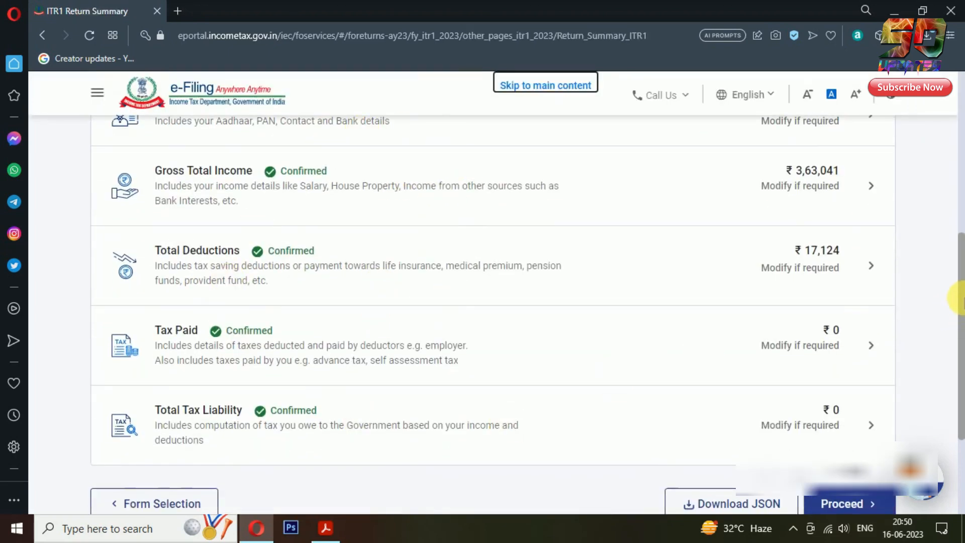
scroll(958, 299, "down", 2)
left_click(892, 345)
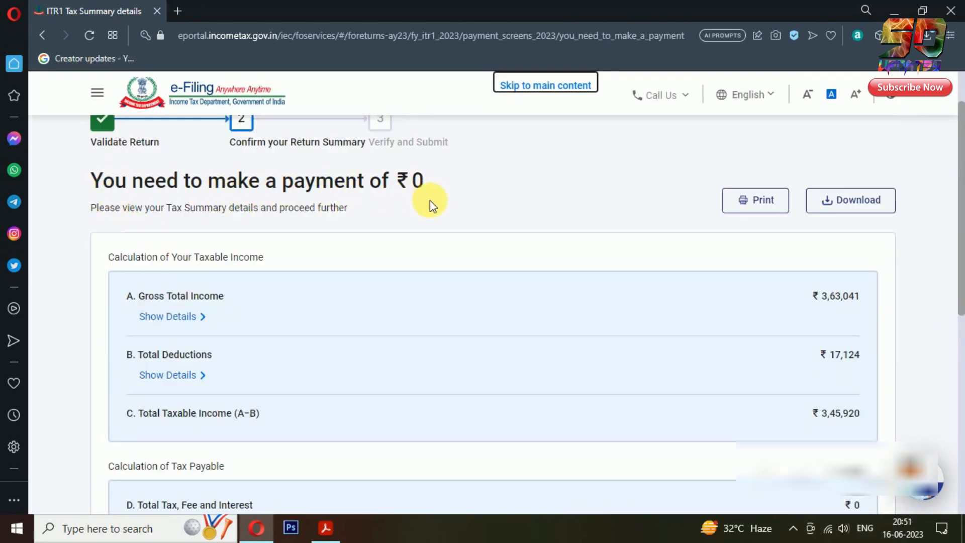
Open the return preview from the Tax Summary showing ₹0 amount payable
scroll(900, 256, "down", 2)
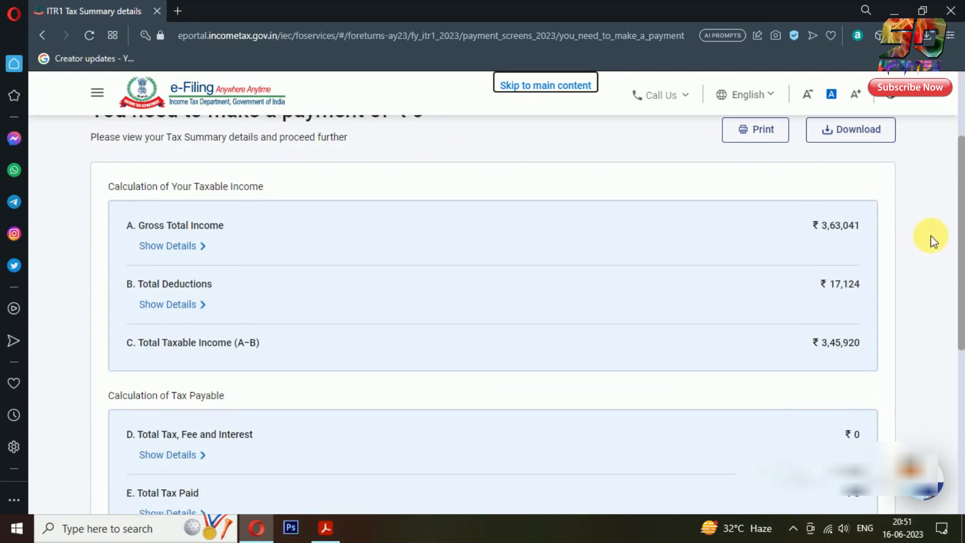
scroll(958, 317, "down", 5)
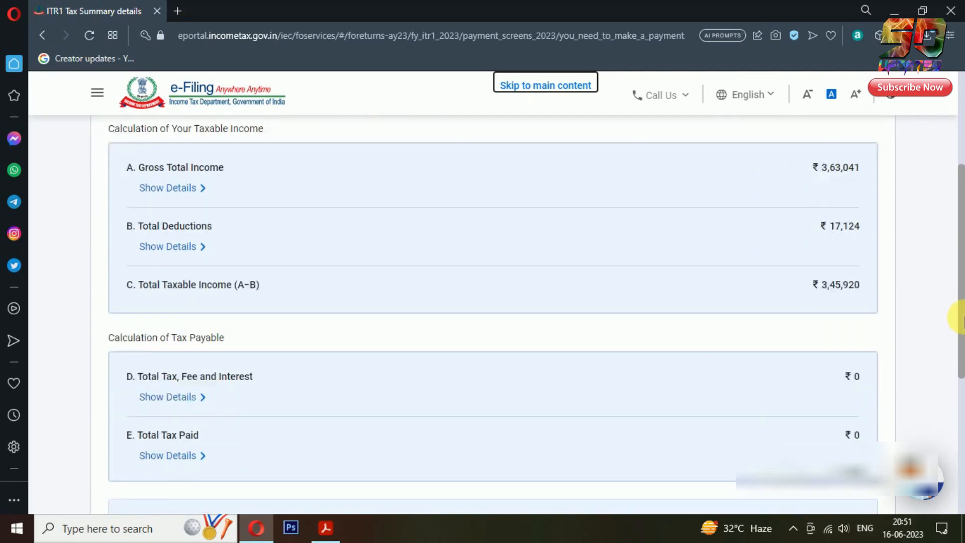
scroll(959, 317, "down", 1)
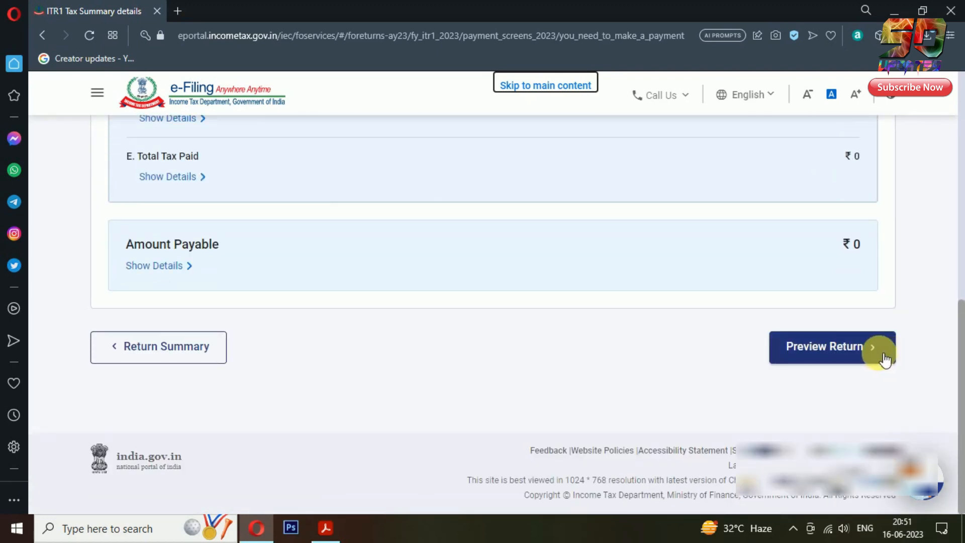
left_click(894, 347)
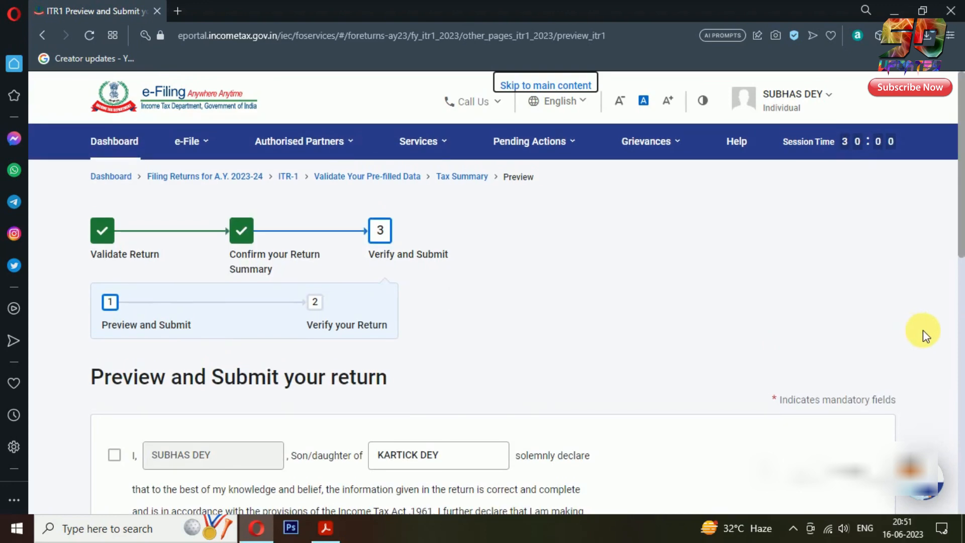
Accept the self-declaration and proceed to the full ITR-1 preview
scroll(923, 330, "down", 3)
scroll(928, 328, "down", 2)
scroll(929, 327, "up", 1)
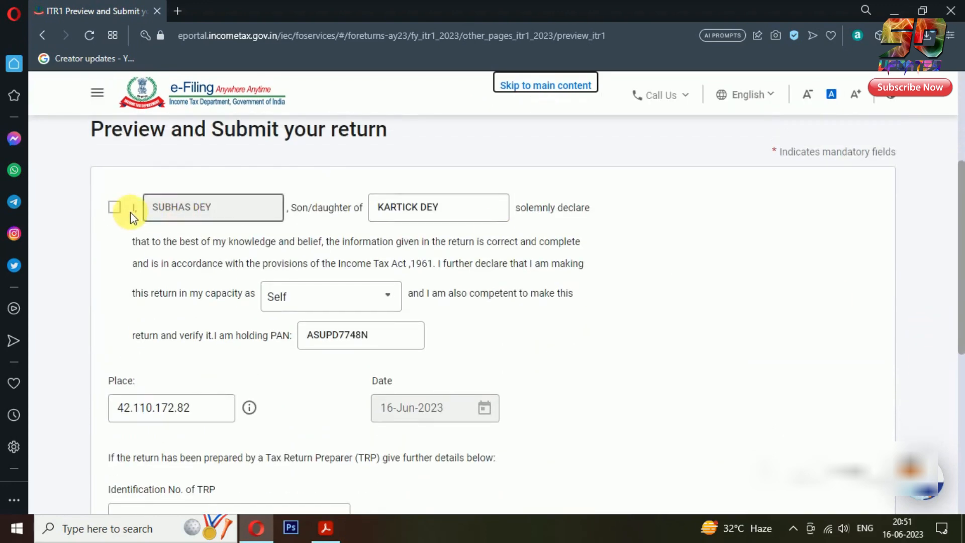
left_click(115, 218)
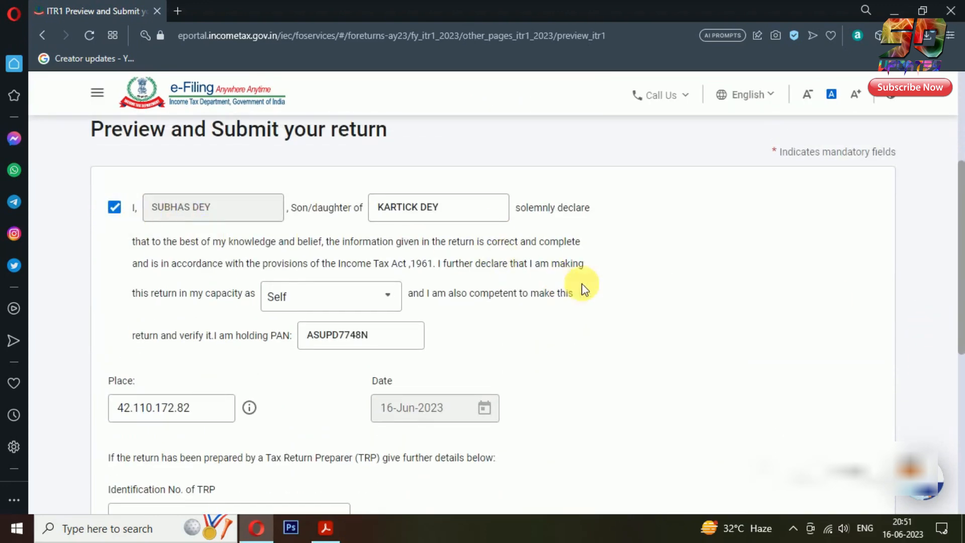
scroll(650, 288, "down", 2)
scroll(650, 289, "down", 2)
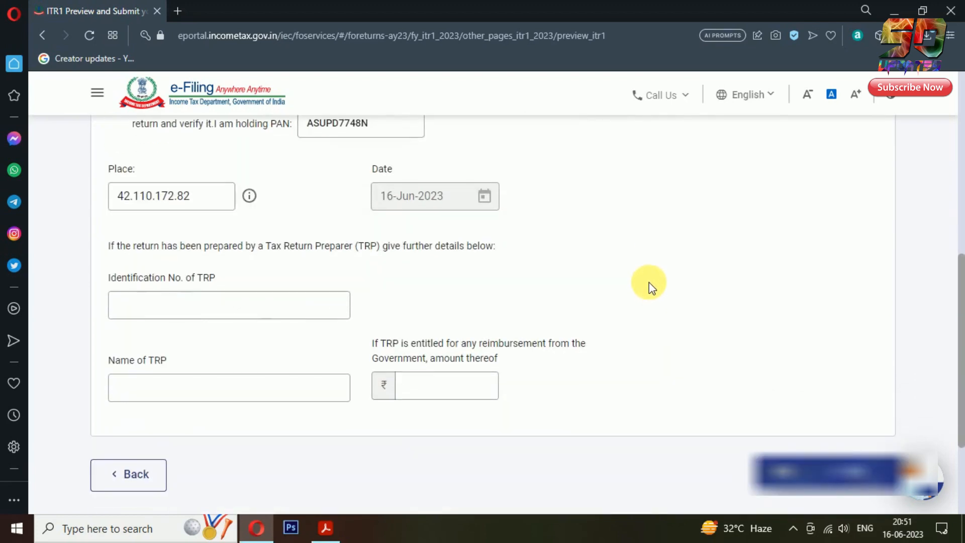
scroll(650, 288, "down", 3)
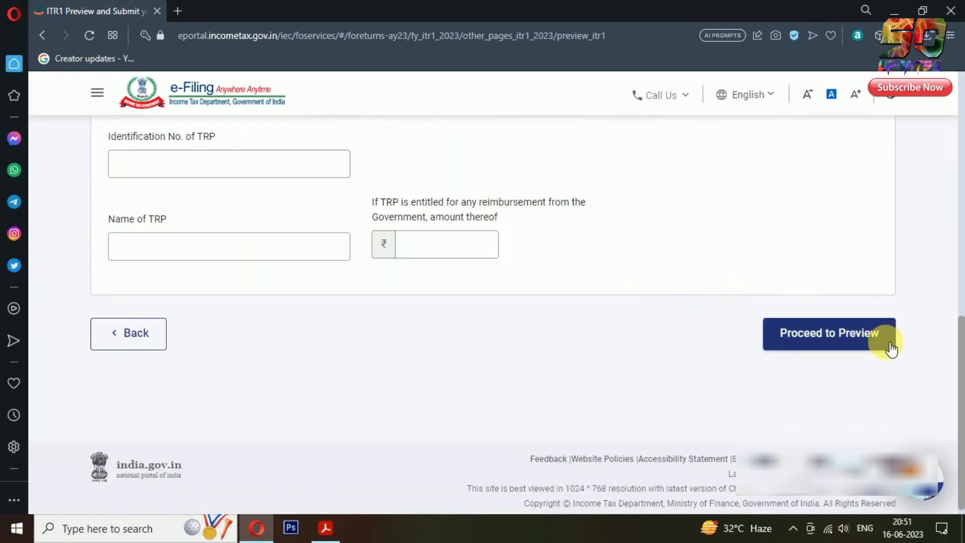
left_click(889, 343)
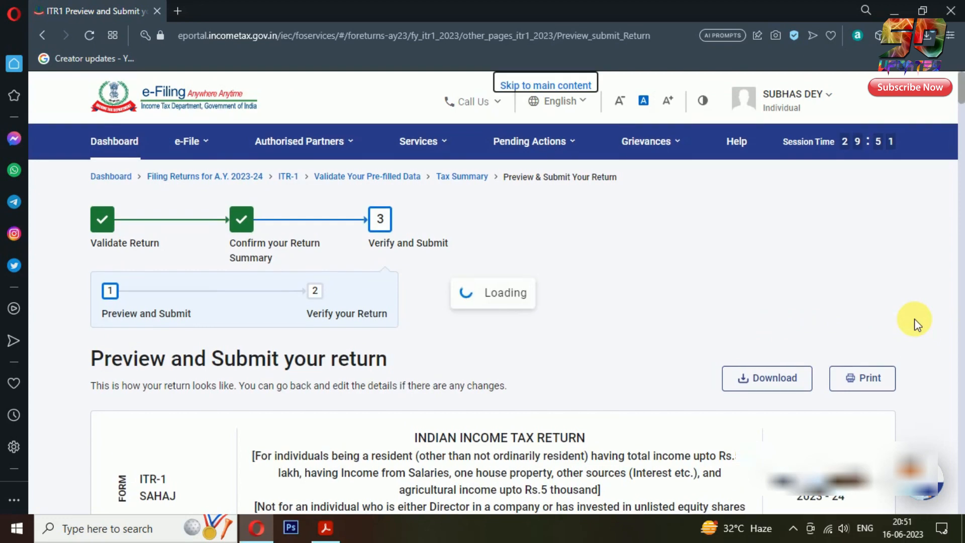
Review the ITR-1 preview and send the return for validation
scroll(921, 317, "down", 5)
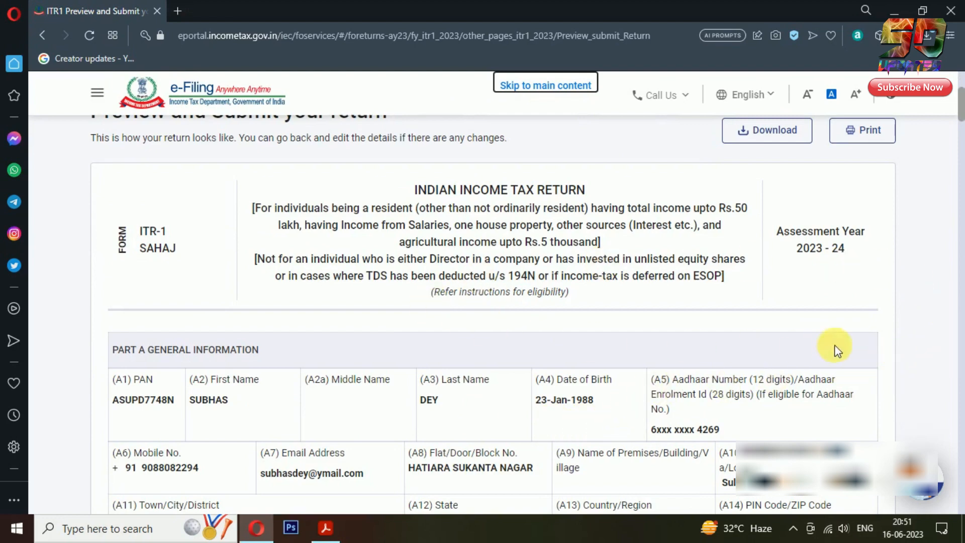
scroll(883, 311, "down", 7)
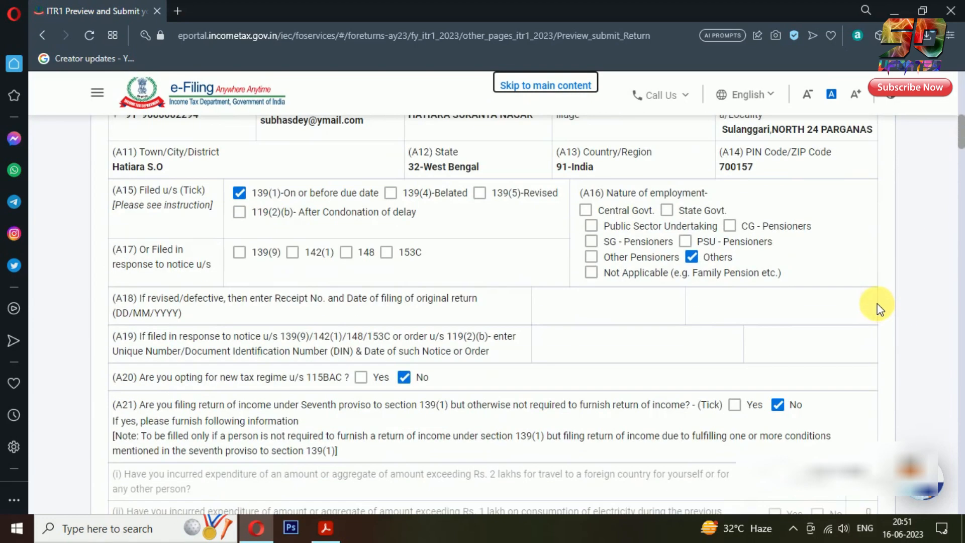
scroll(913, 288, "down", 6)
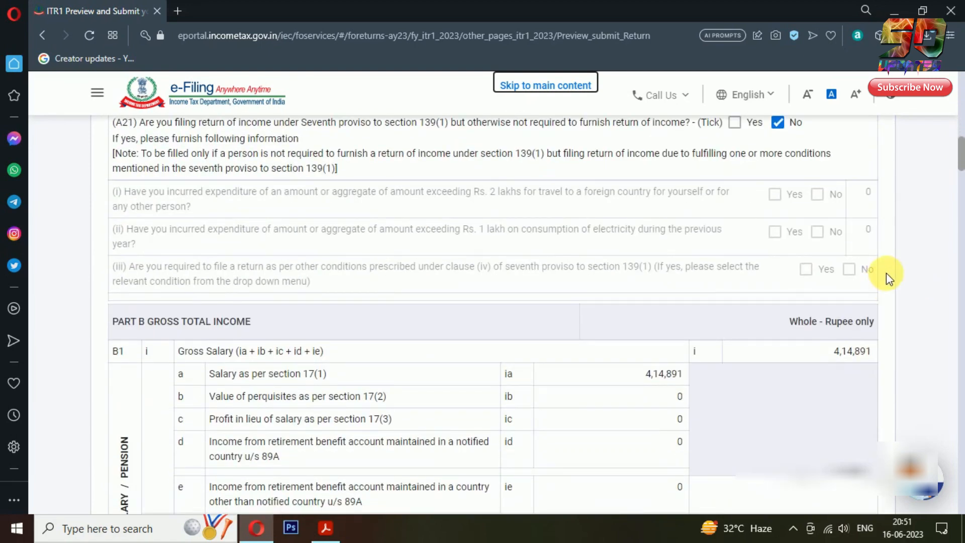
scroll(893, 273, "down", 20)
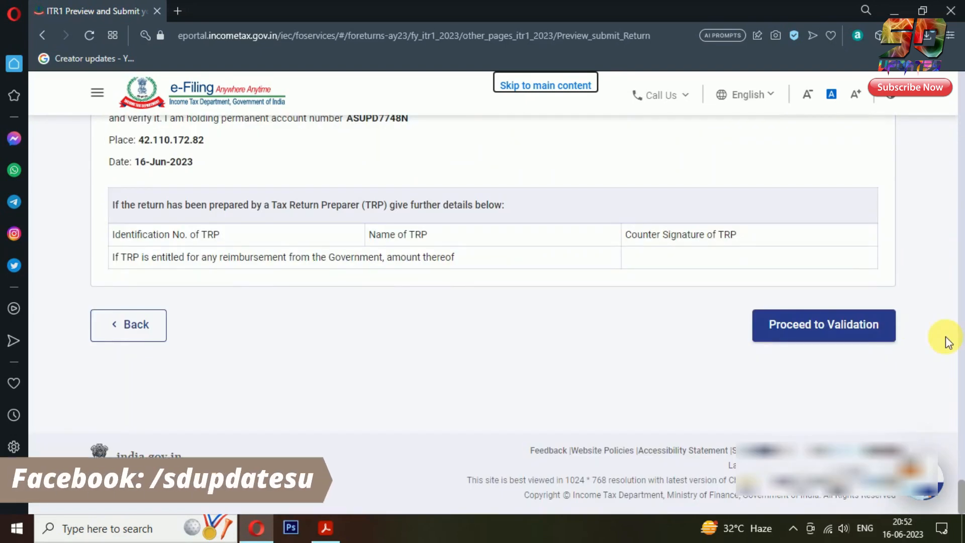
left_click(893, 336)
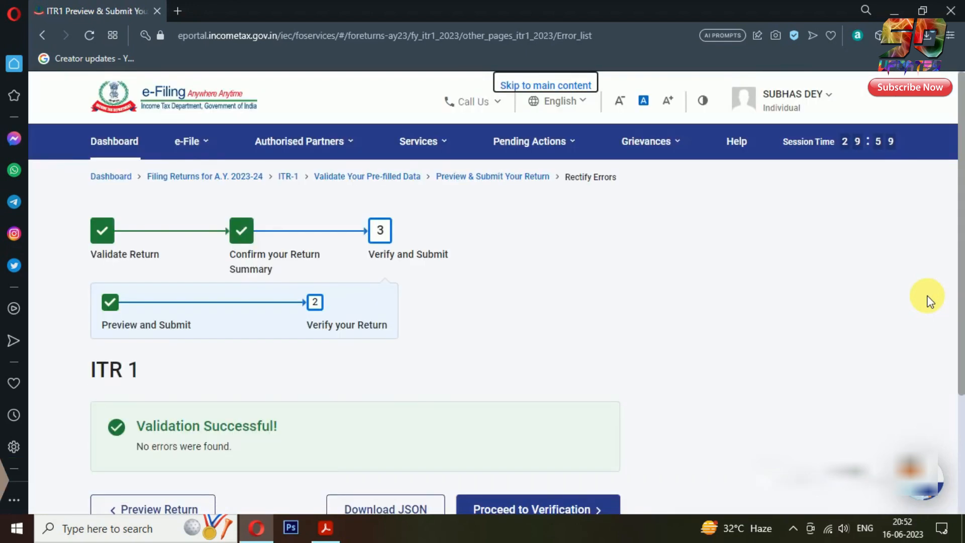
Proceed from the Validation Successful page to the return's verification page
scroll(928, 298, "down", 3)
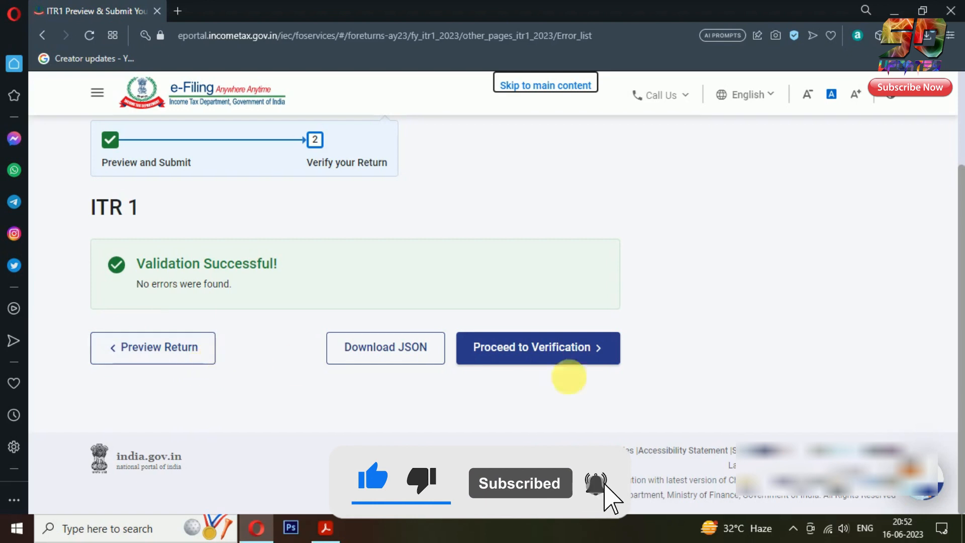
left_click(603, 356)
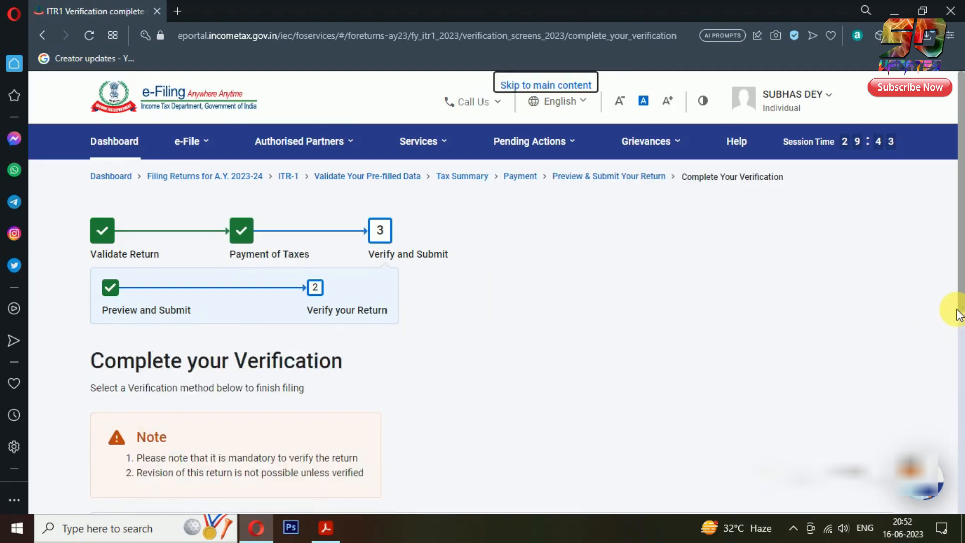
Choose e-Verify Now to verify the ITR-1 immediately and continue to the verification methods
scroll(958, 314, "down", 3)
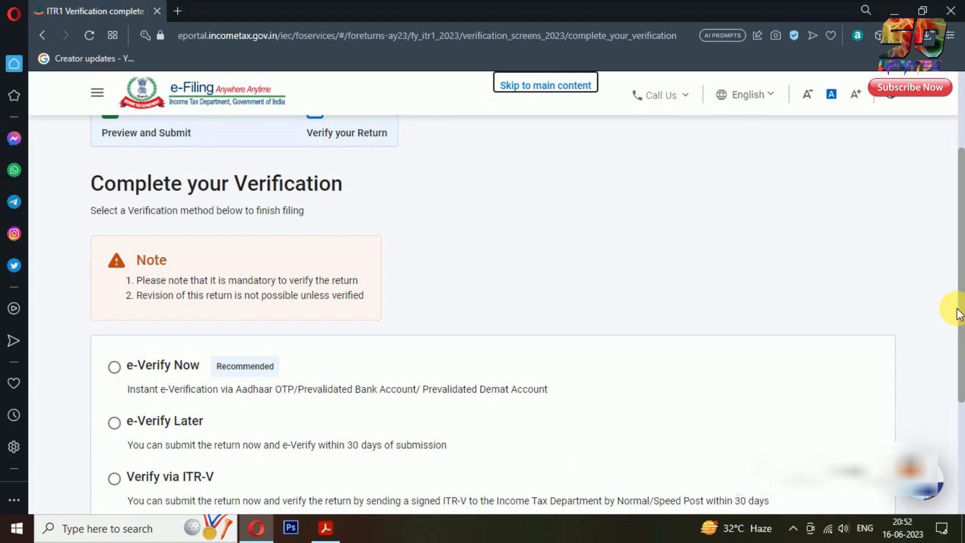
scroll(959, 314, "down", 3)
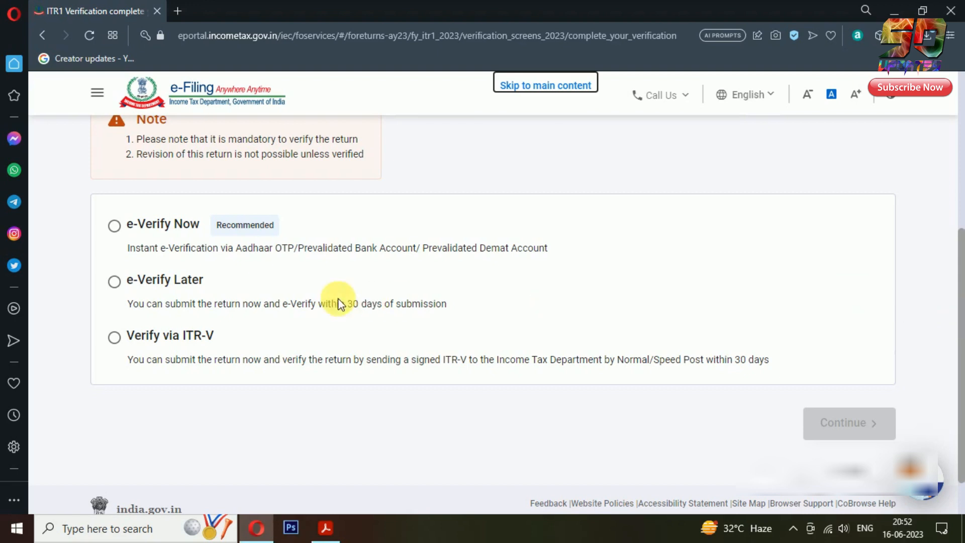
left_click(114, 225)
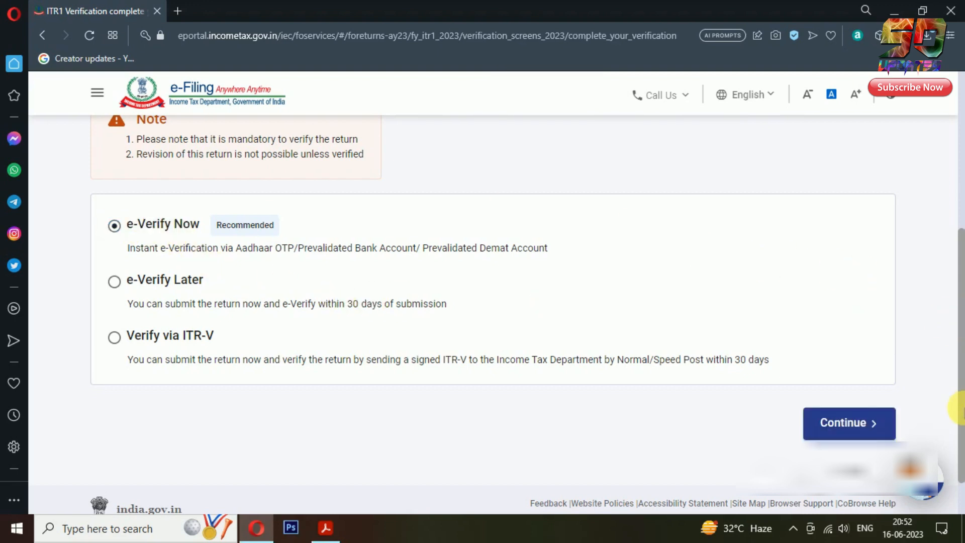
left_click(880, 423)
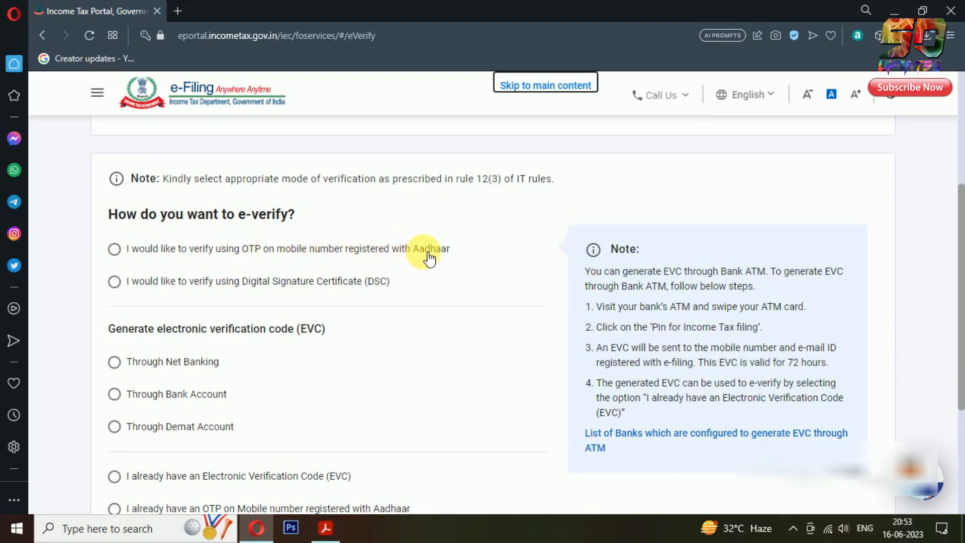
Pick OTP on the Aadhaar-registered mobile as the e-verification method
left_click(115, 249)
scroll(508, 297, "down", 4)
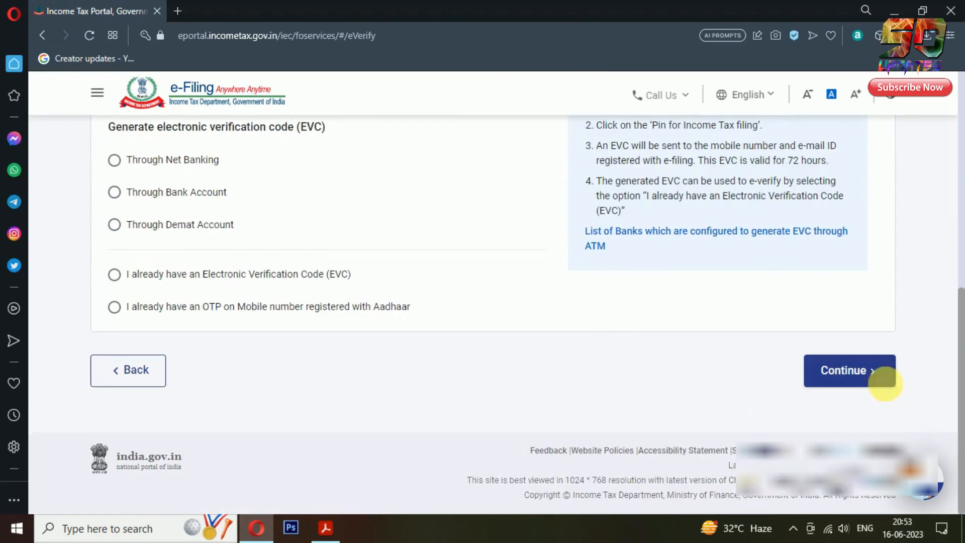
left_click(884, 381)
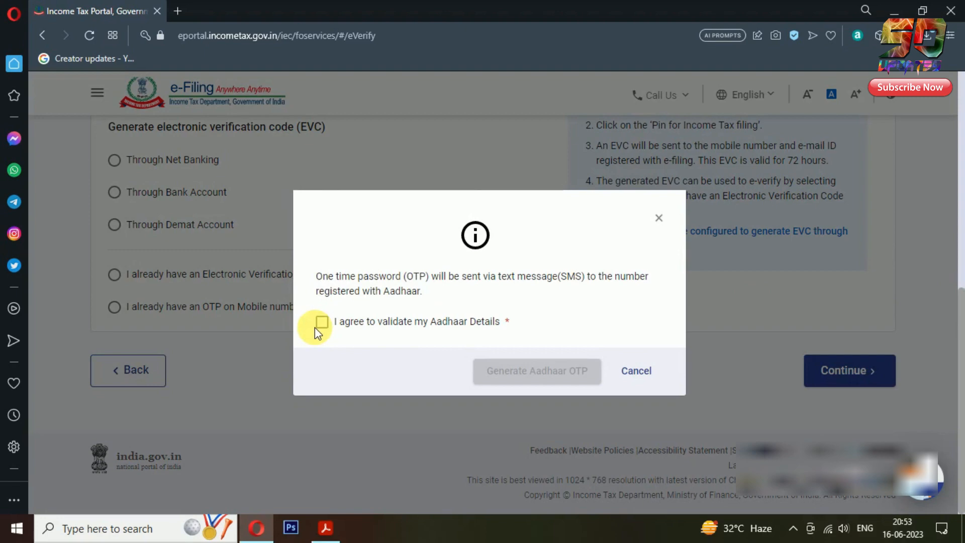
Agree to validate Aadhaar details, generate the Aadhaar OTP, and validate the entered OTP
left_click(317, 326)
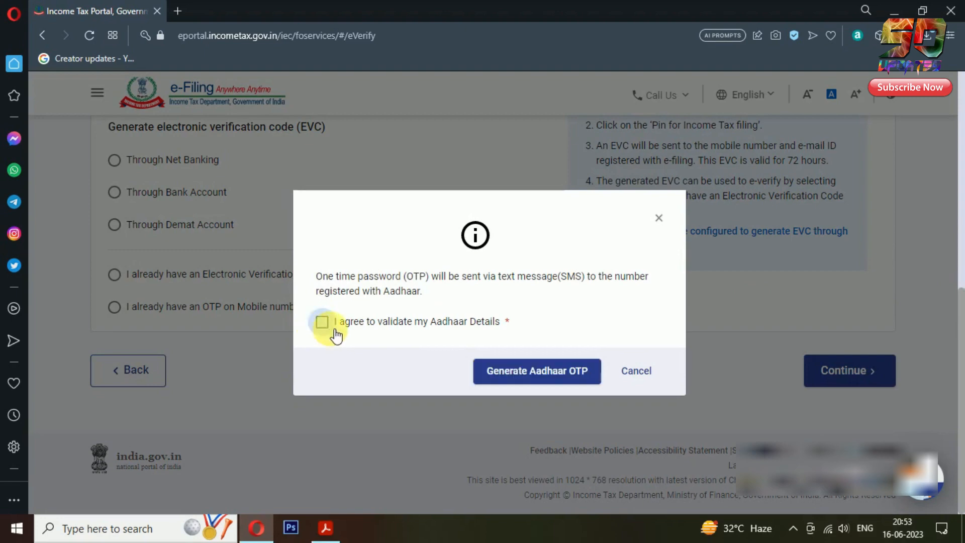
left_click(538, 378)
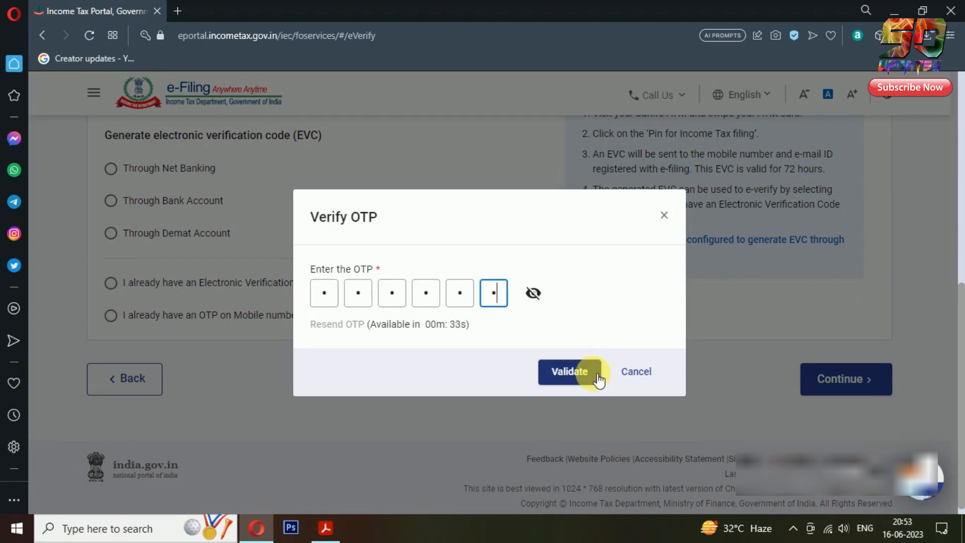
left_click(599, 379)
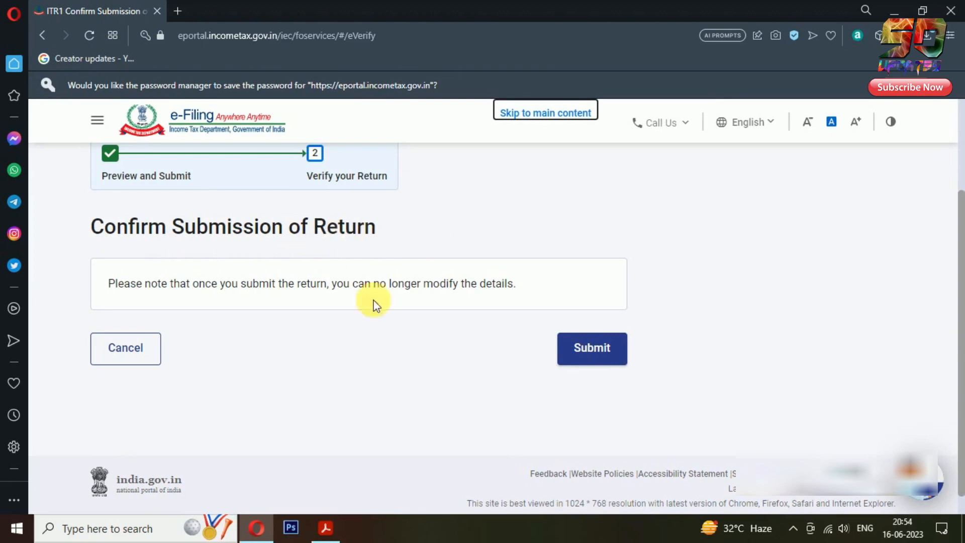
Submit the e-verified ITR-1 and download the acknowledgement receipt PDF
left_click(621, 352)
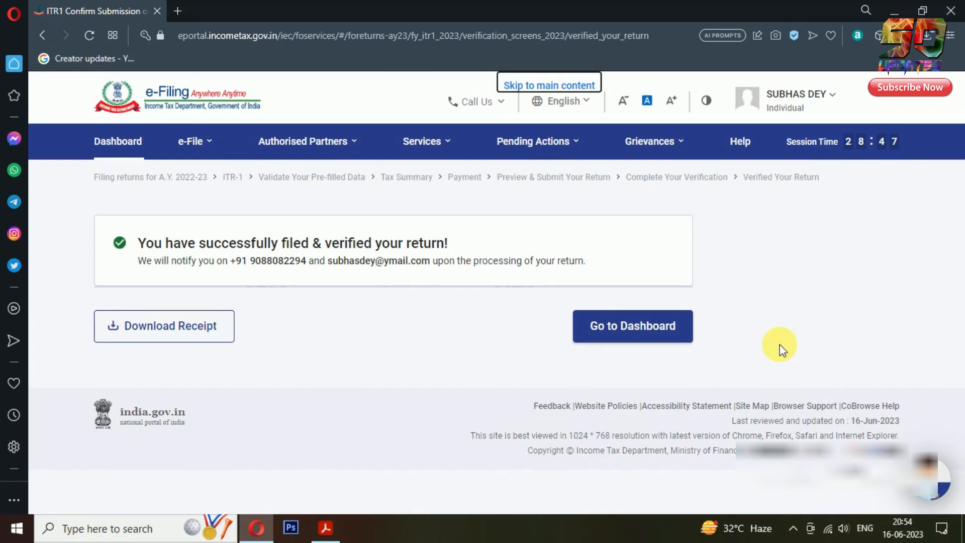
left_click(173, 337)
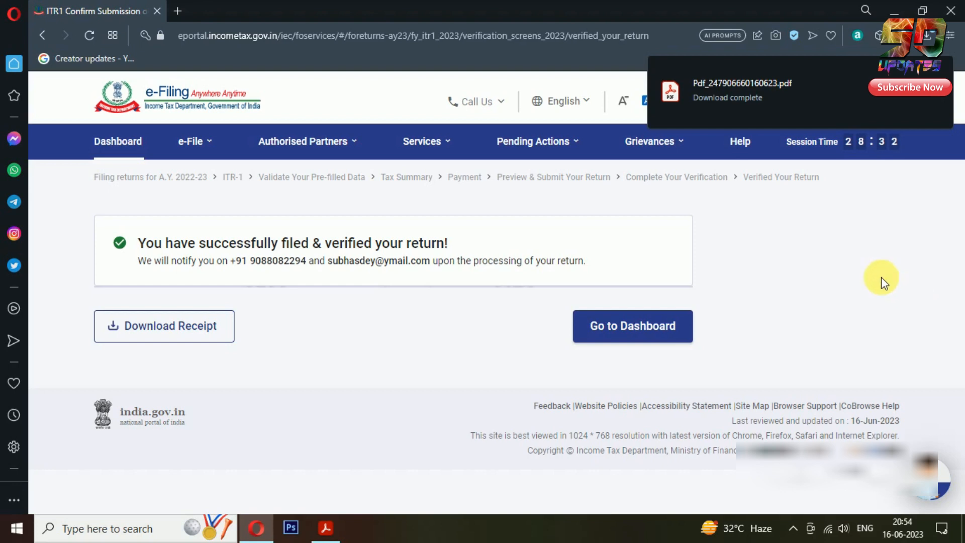
left_click(765, 83)
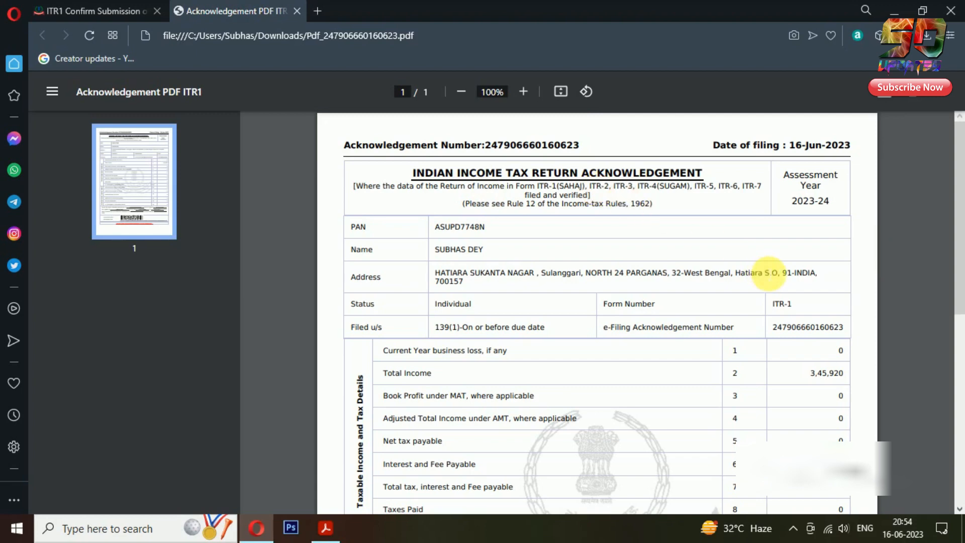
scroll(770, 274, "down", 1)
scroll(754, 251, "up", 1)
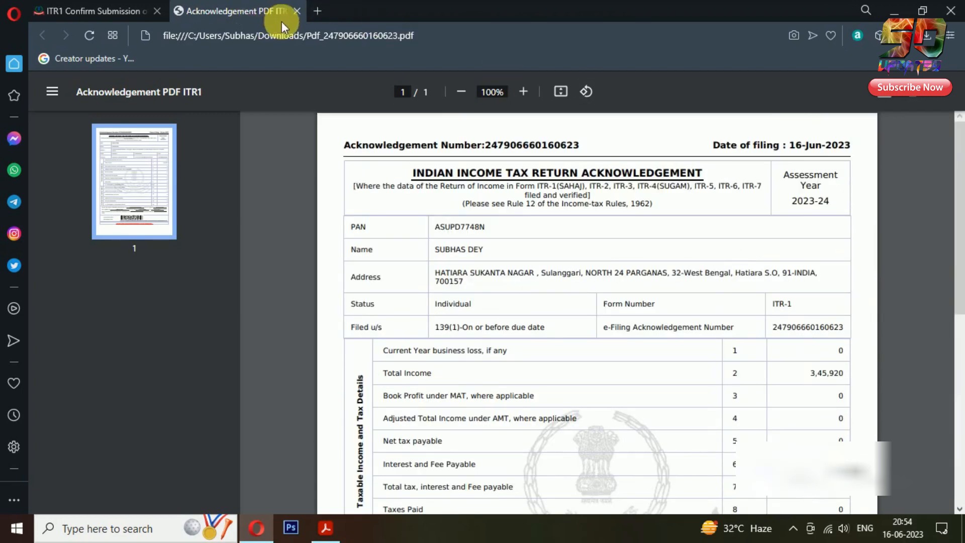
left_click(296, 12)
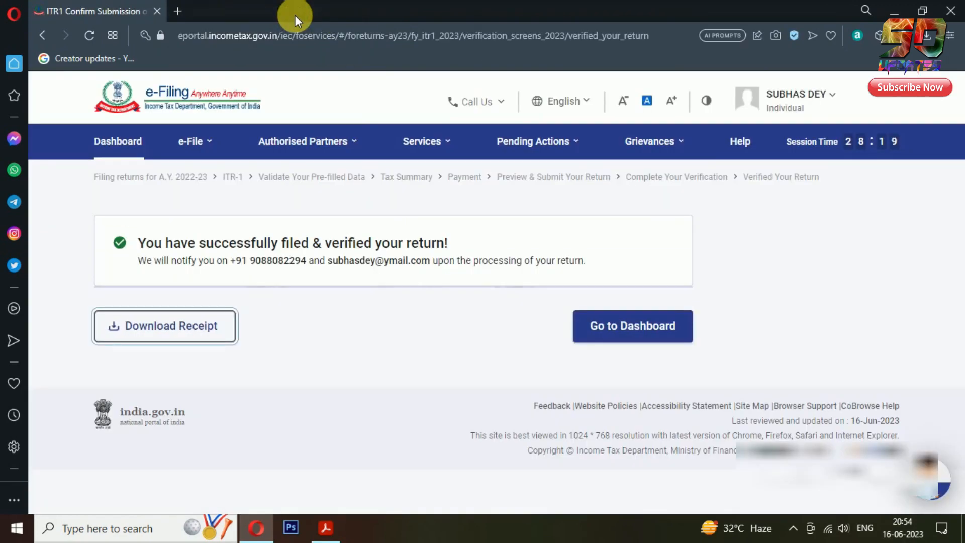